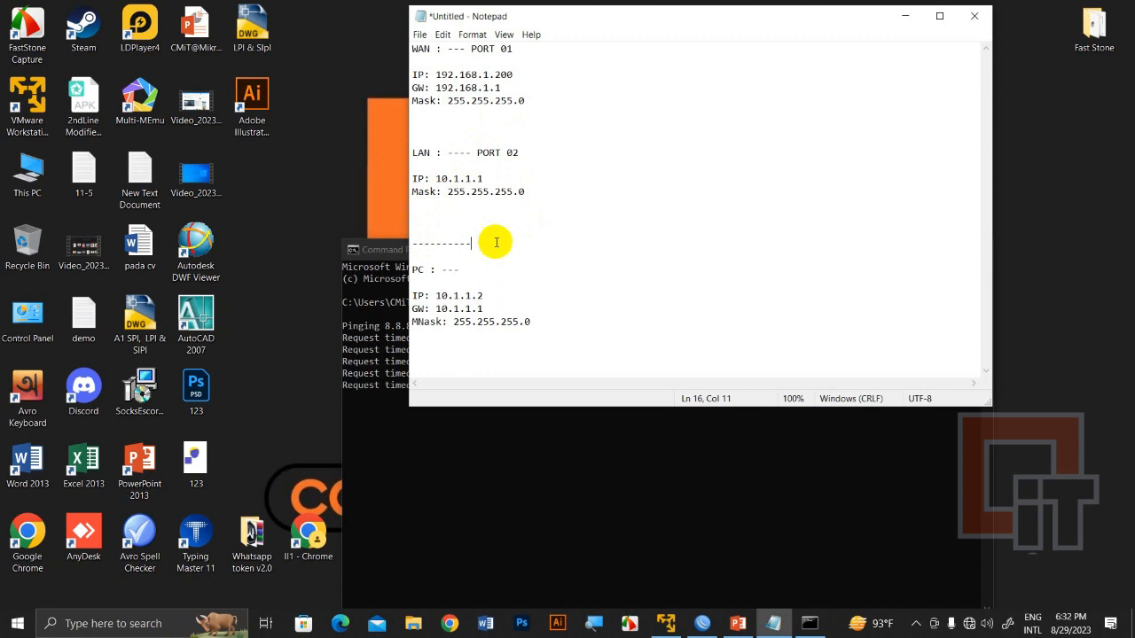
Review the WAN port 01 settings in the notes, switch to WinBox and open the router's IP address list.
drag(412, 48, 557, 114)
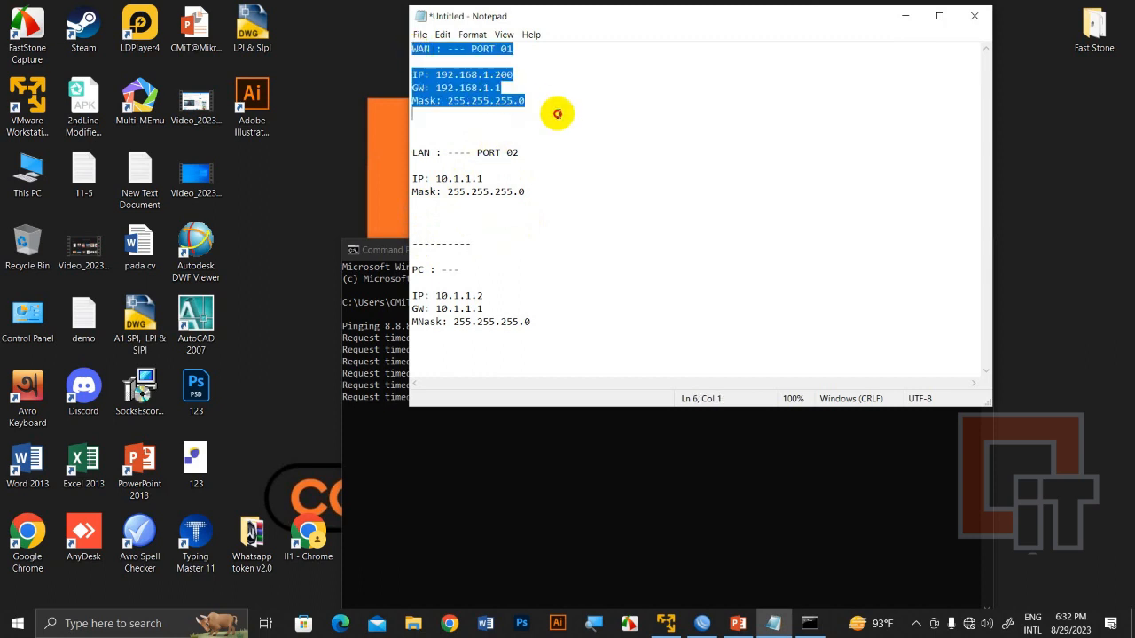
click(557, 113)
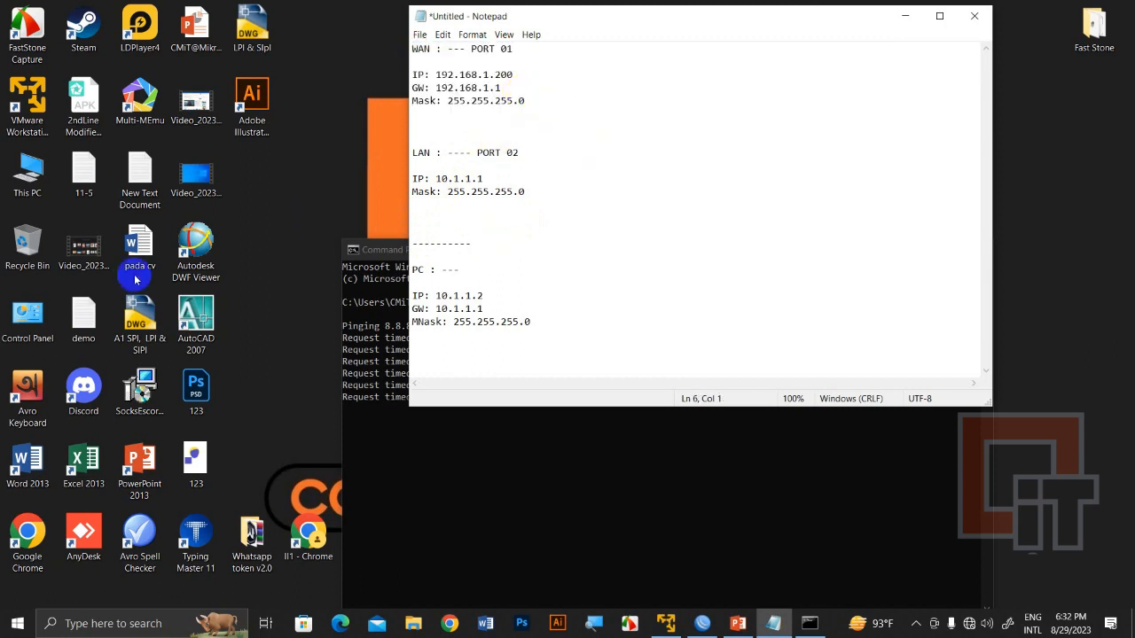
click(705, 625)
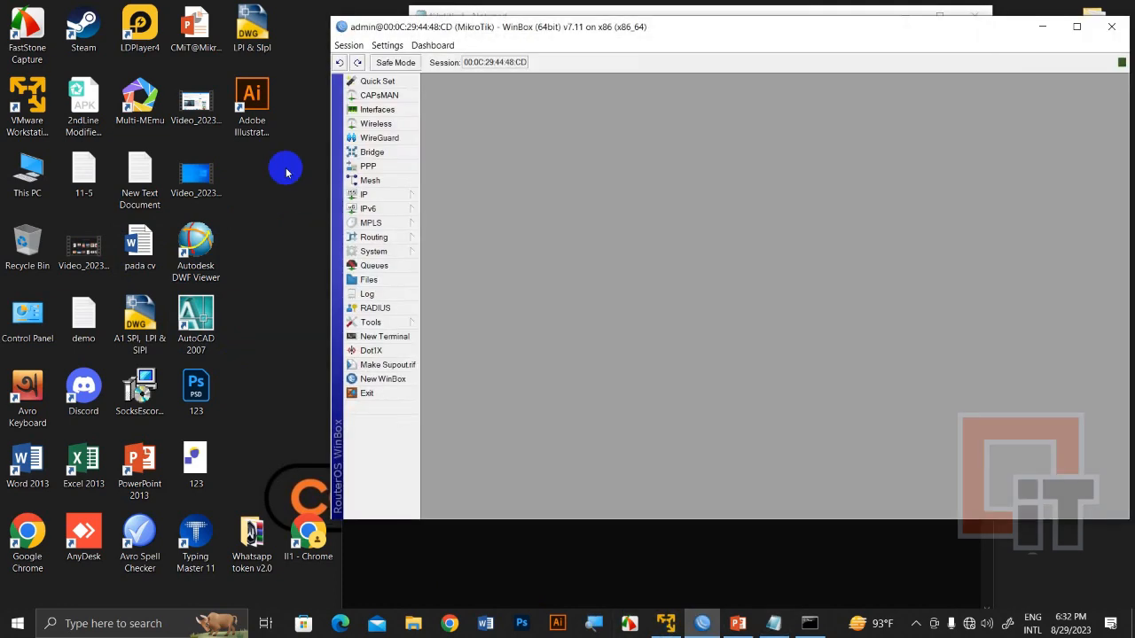
drag(556, 51, 374, 106)
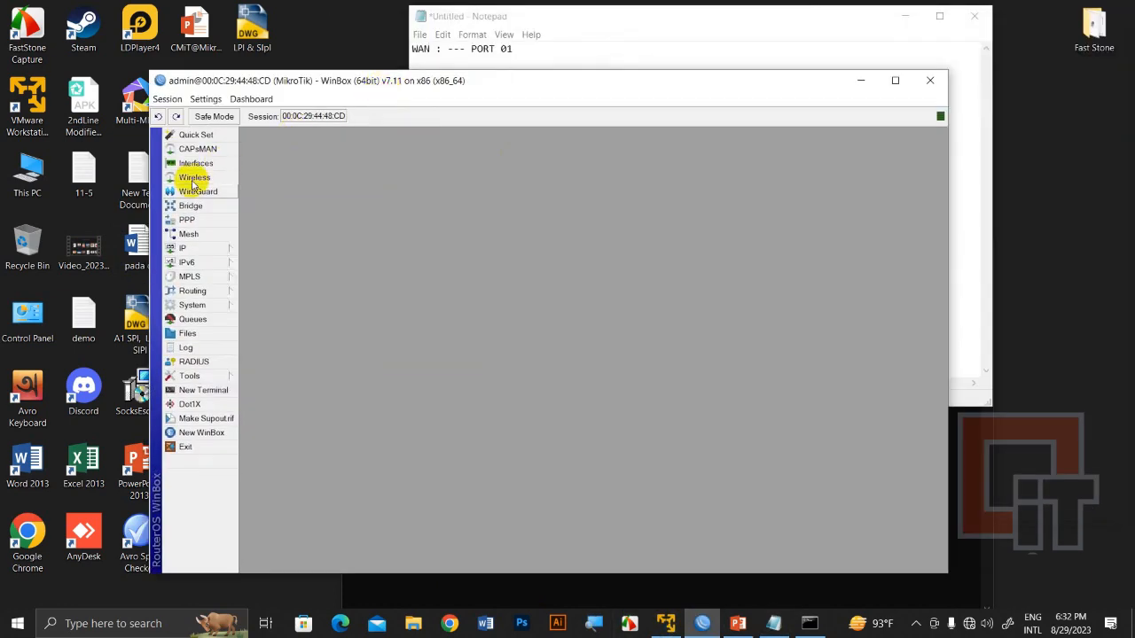
click(201, 256)
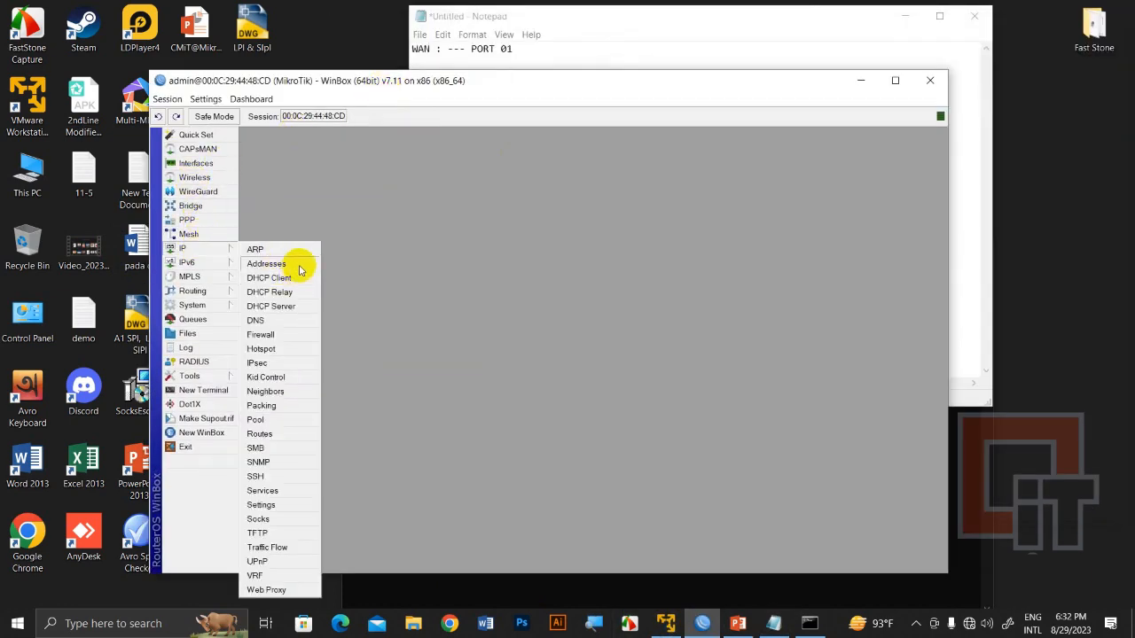
click(267, 265)
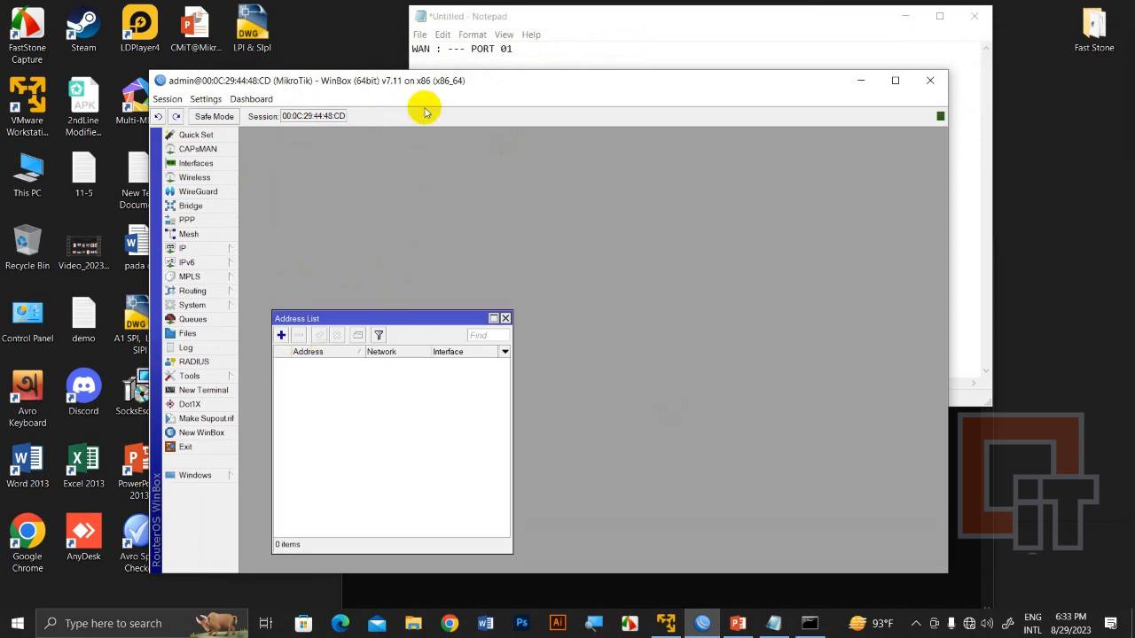
drag(430, 80, 325, 54)
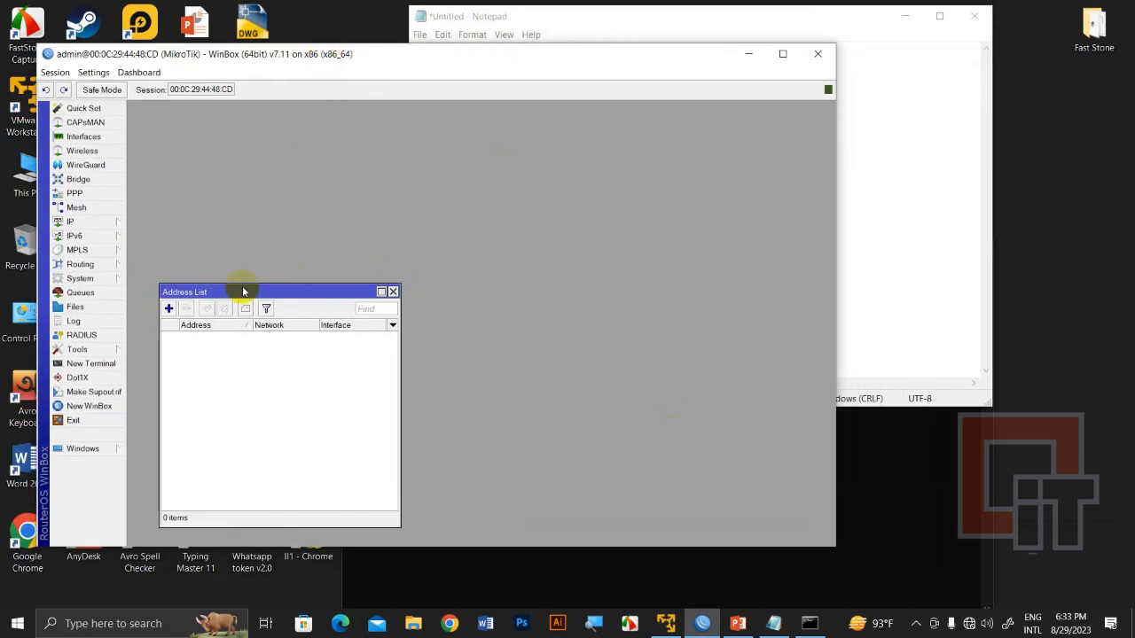
drag(243, 292, 210, 111)
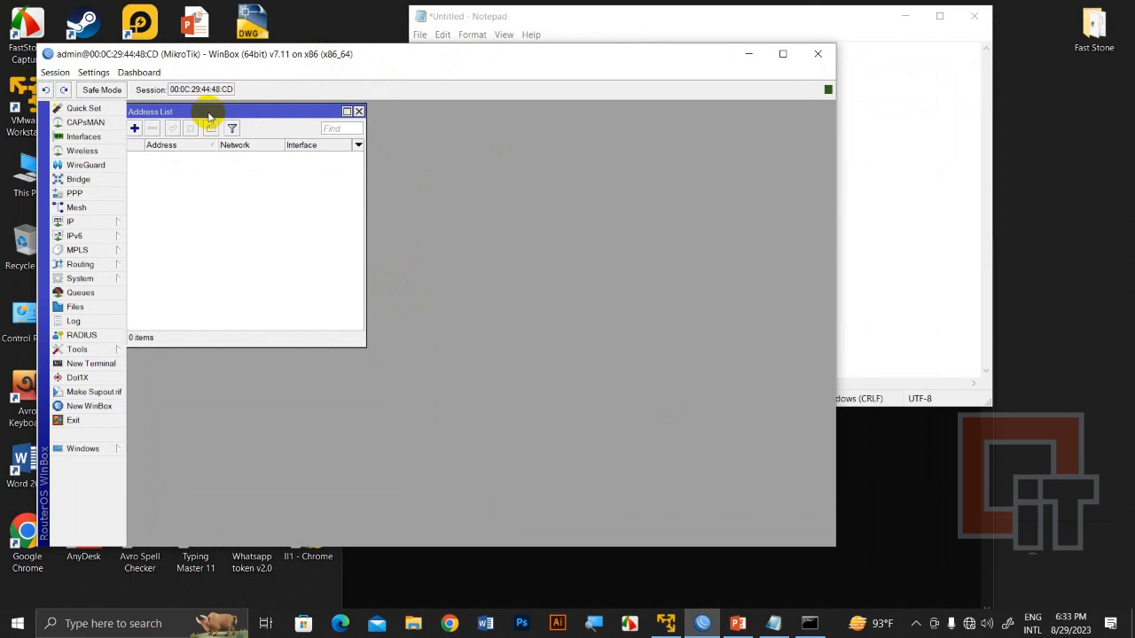
Start a new IP address entry and arrange the router window beside the network notes so both are readable.
click(134, 129)
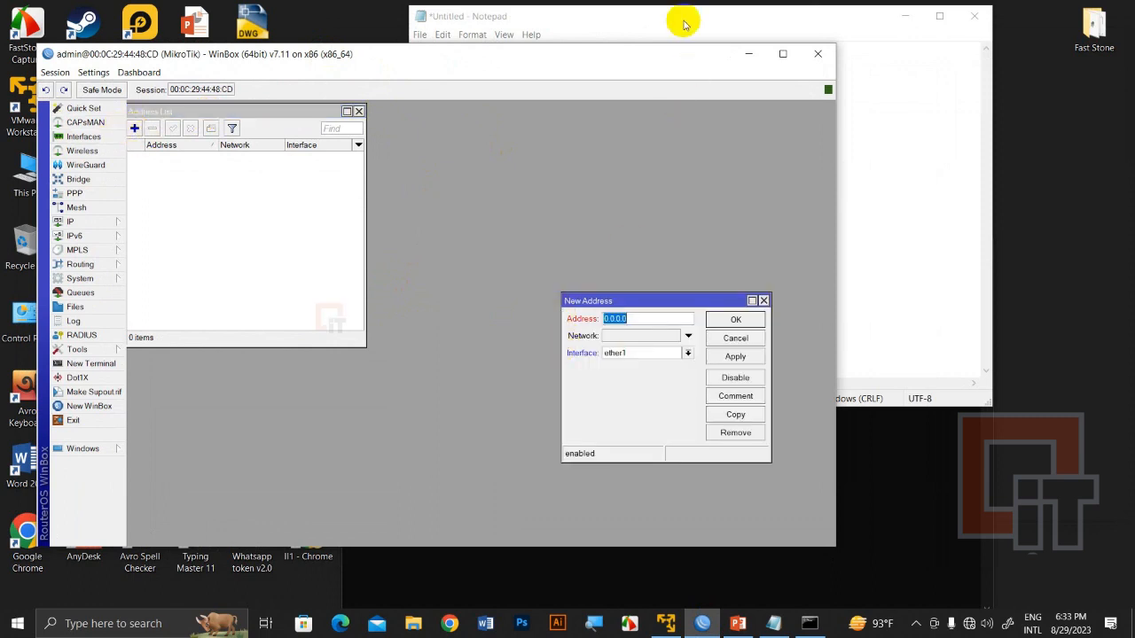
drag(529, 18, 667, 24)
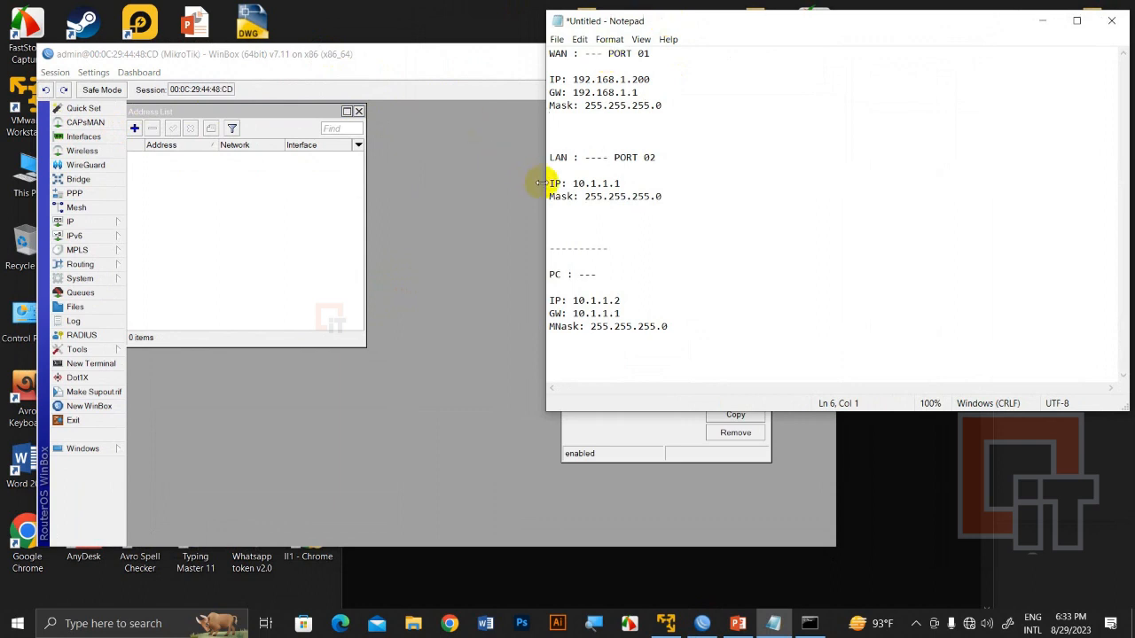
drag(540, 183, 778, 203)
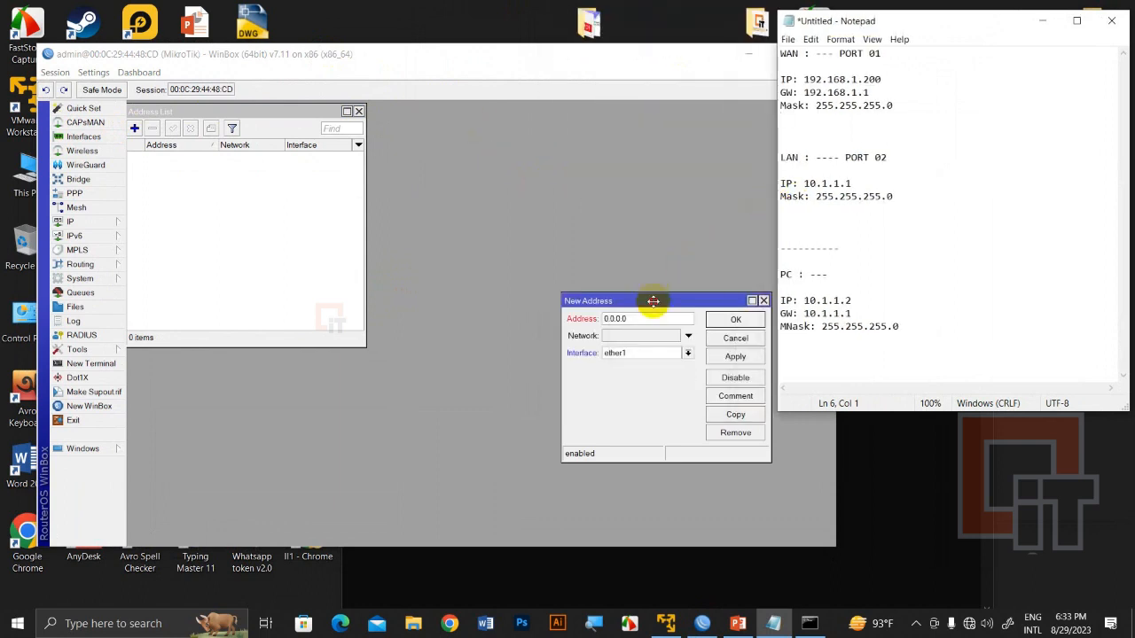
drag(653, 300, 534, 263)
drag(555, 54, 518, 16)
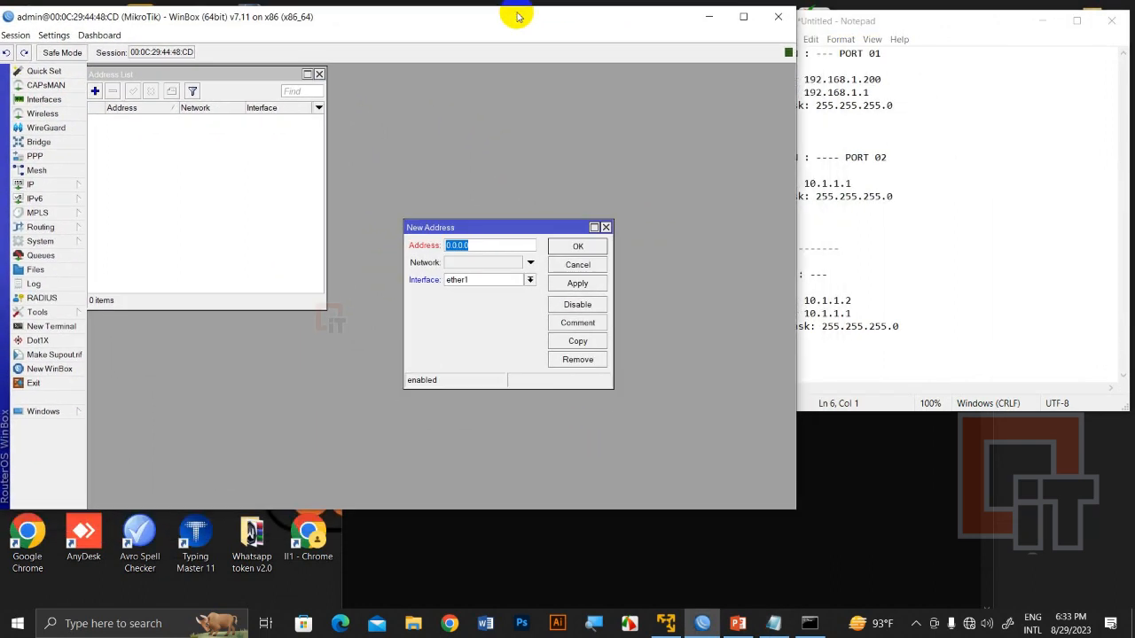
drag(798, 157, 774, 153)
click(840, 92)
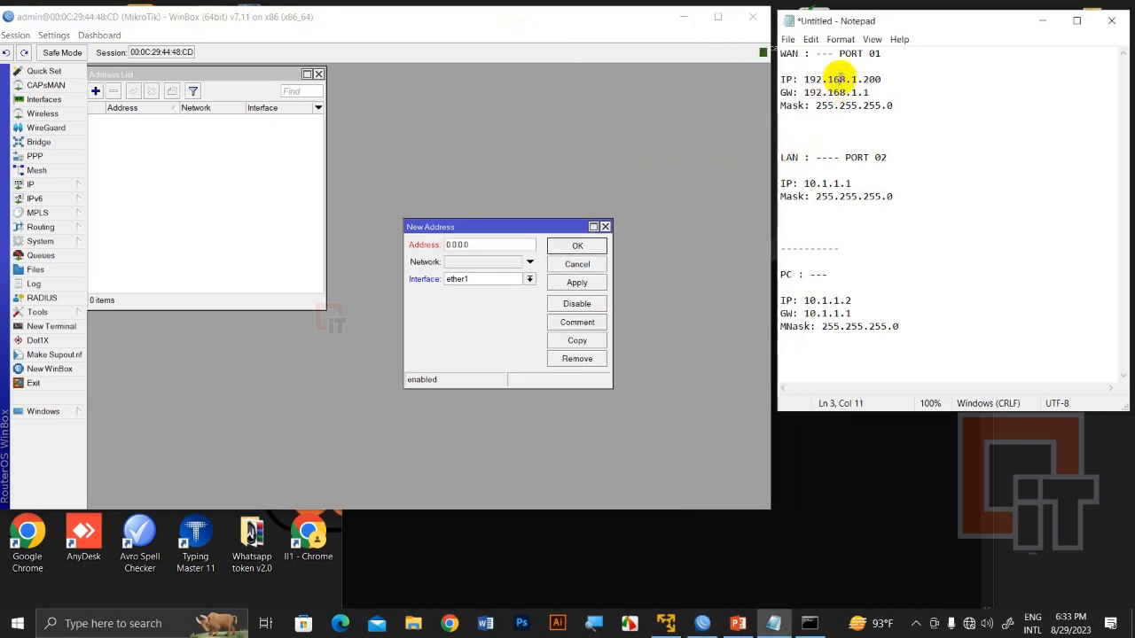
Assign the WAN address 192.168.1.200/24 to interface ether1 and save the entry.
click(498, 246)
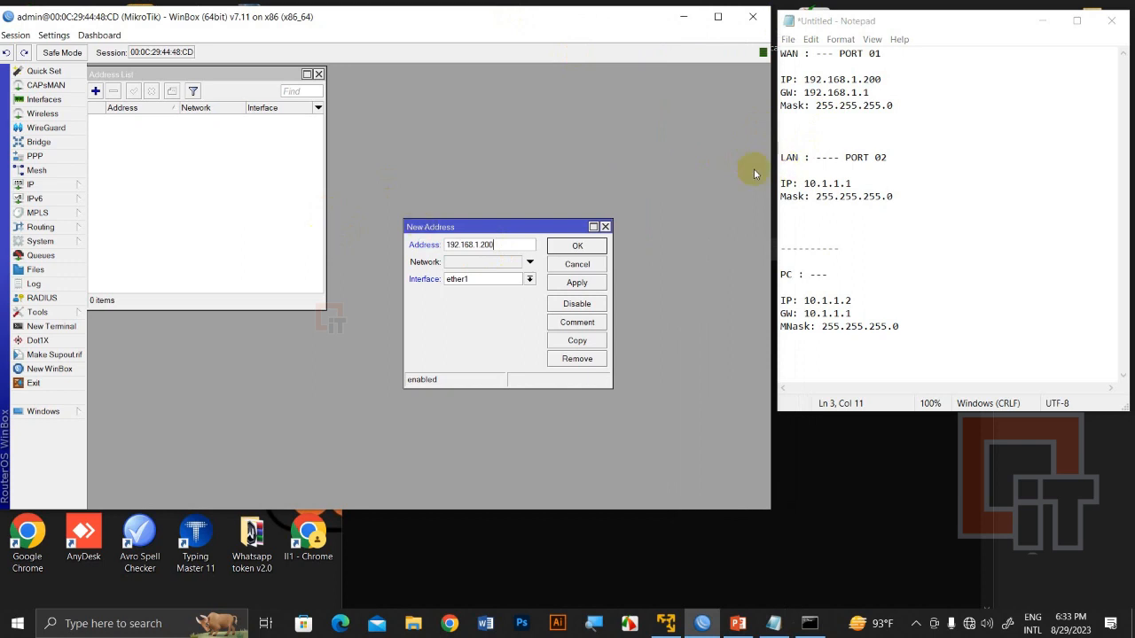
text(192.168.1.200/24)
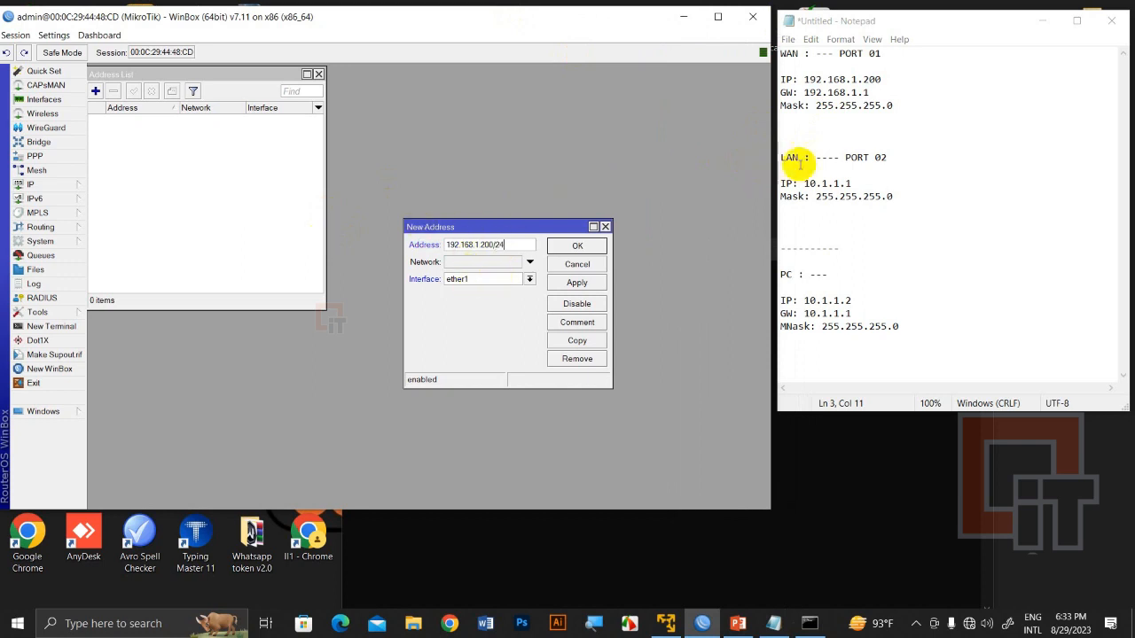
click(860, 55)
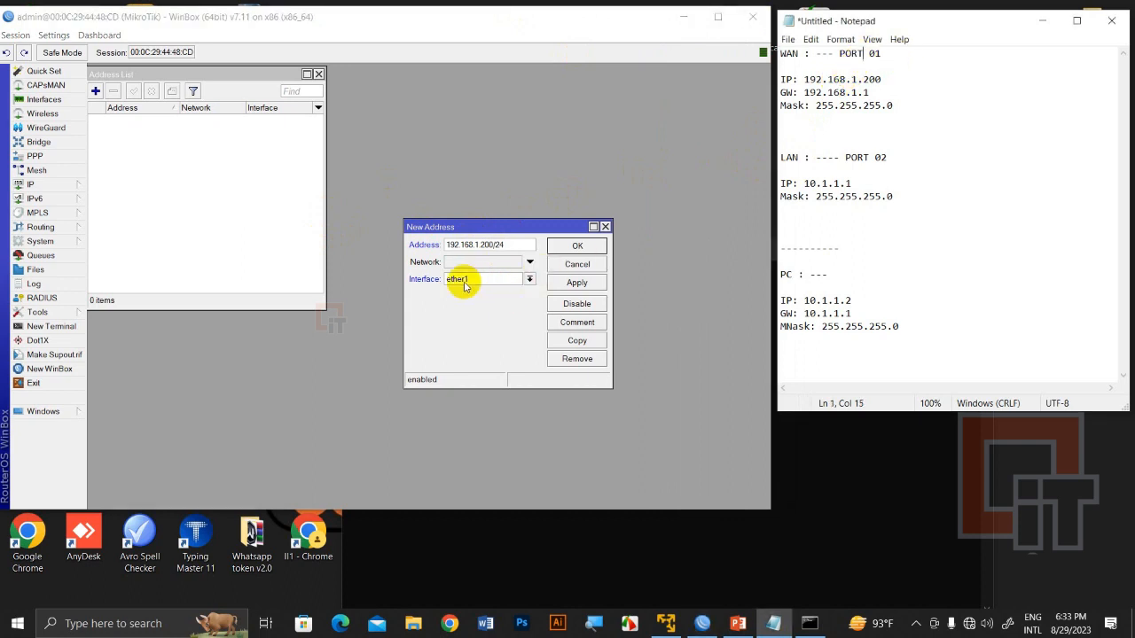
click(593, 283)
click(577, 245)
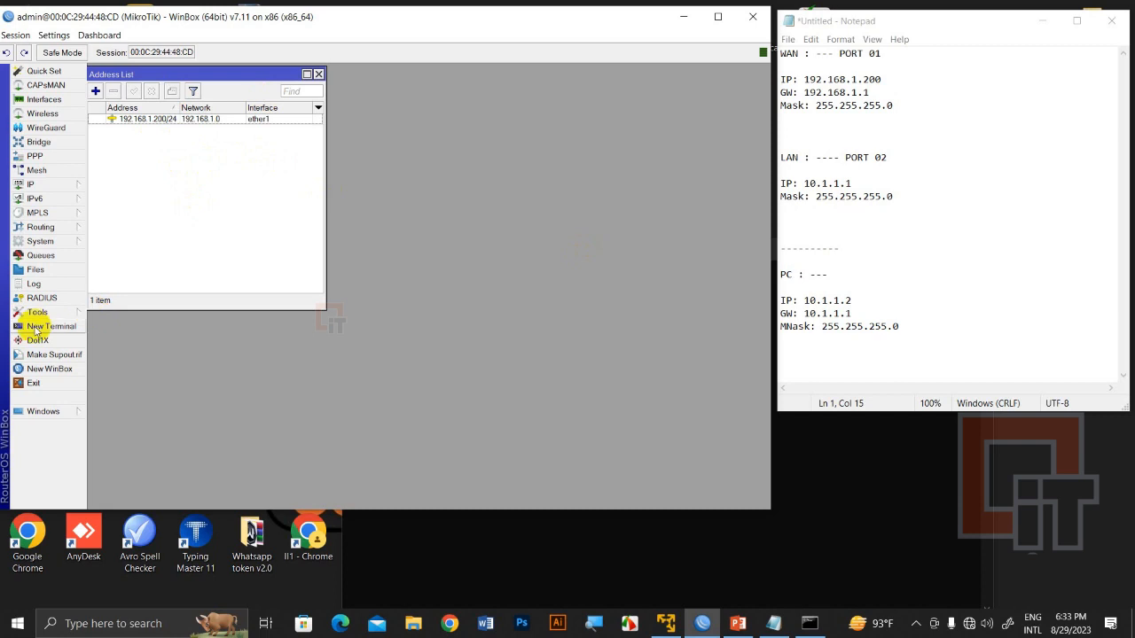
click(40, 327)
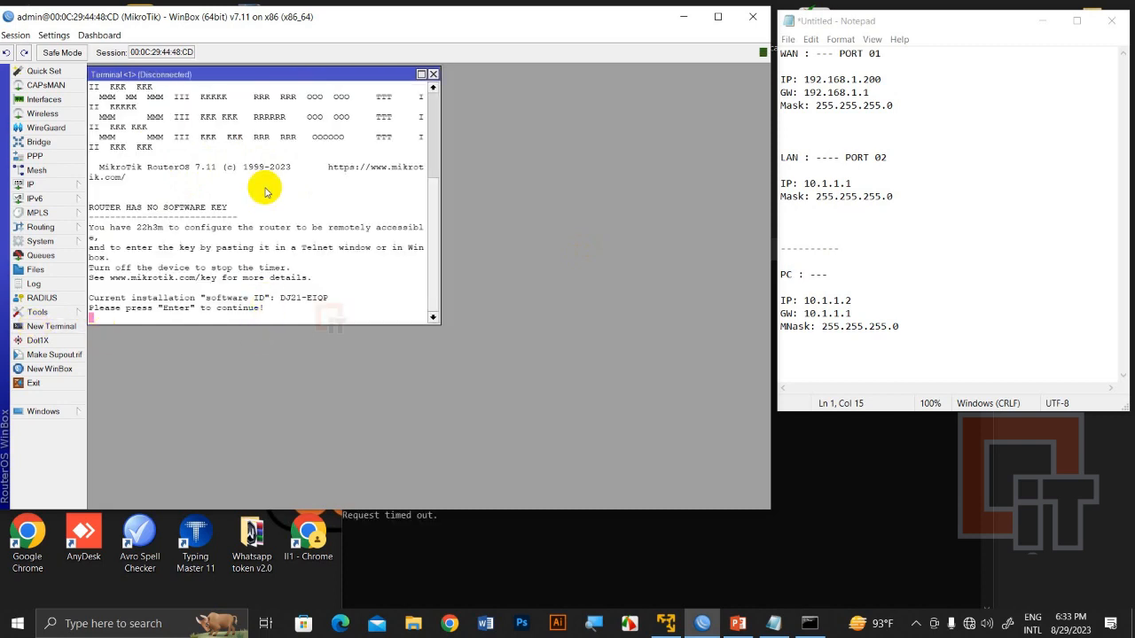
drag(240, 77, 246, 109)
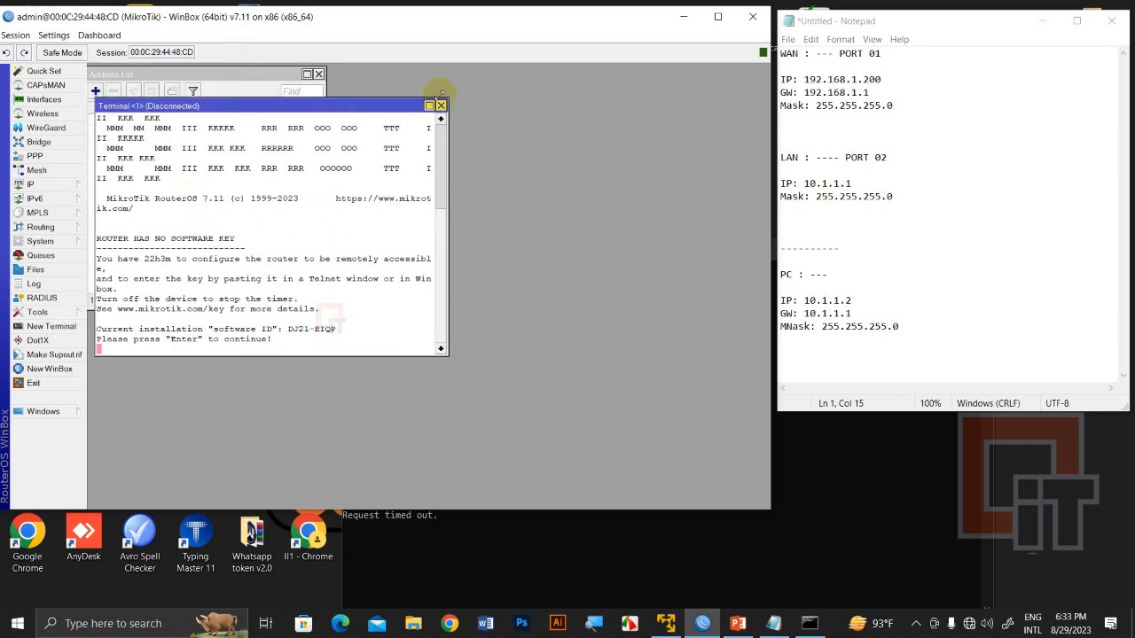
click(440, 106)
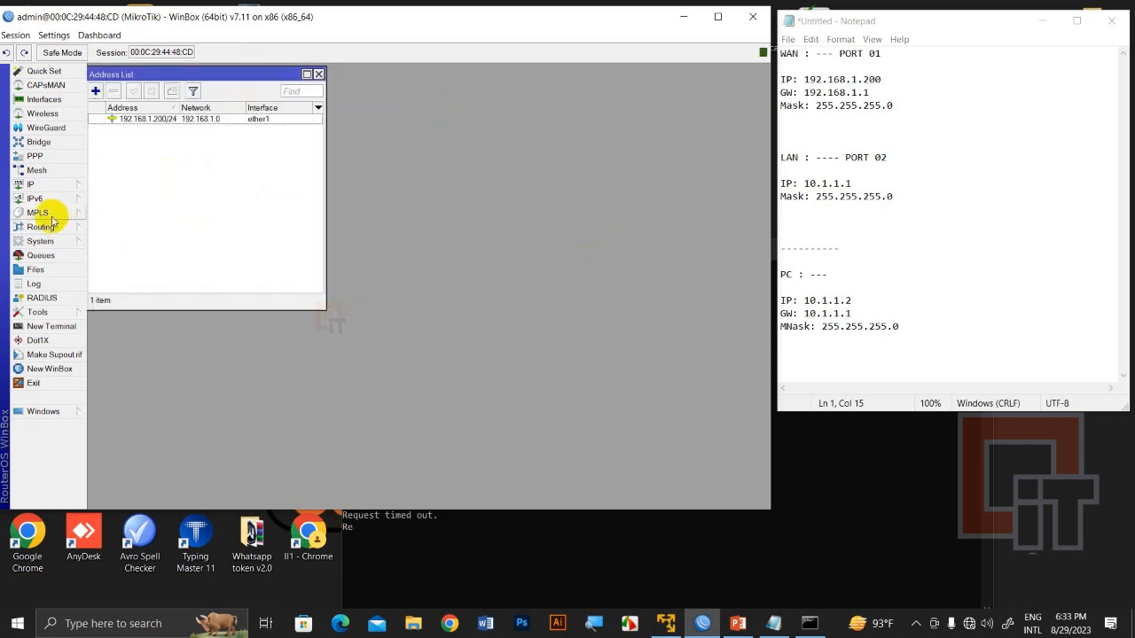
Ping the WAN gateway 192.168.1.1 from the router with the Ping tool.
click(36, 311)
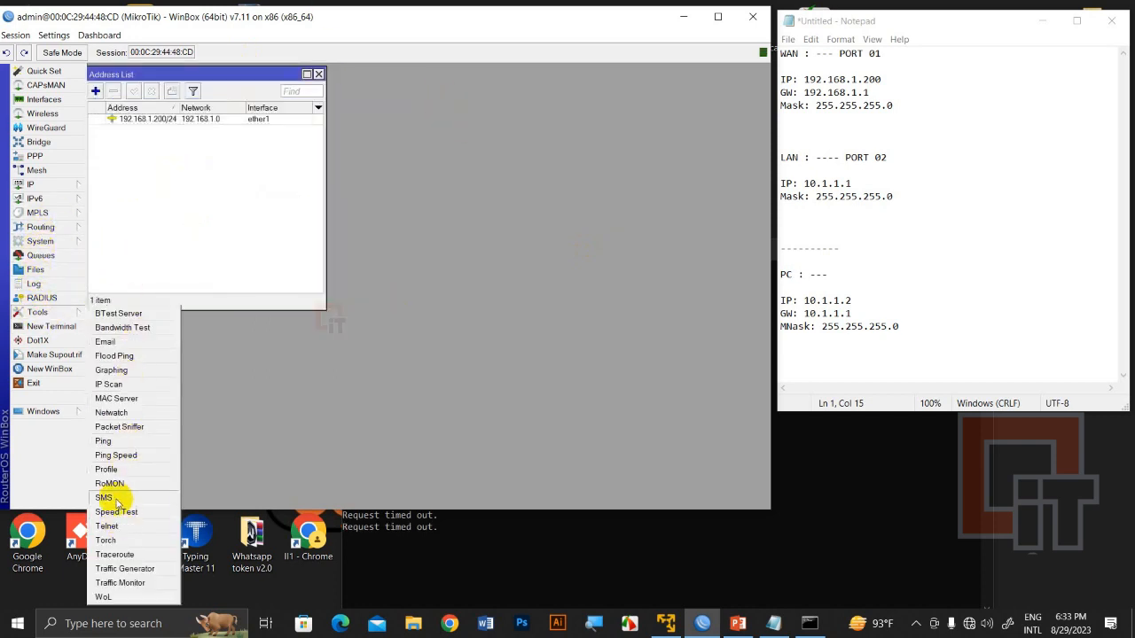
click(120, 442)
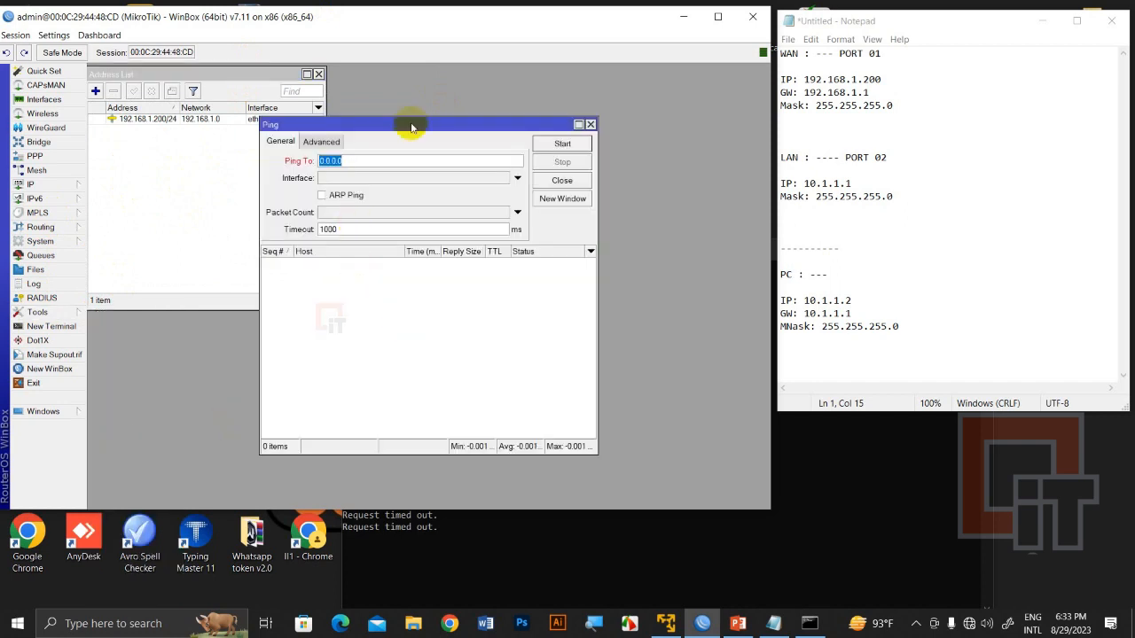
drag(408, 128, 532, 46)
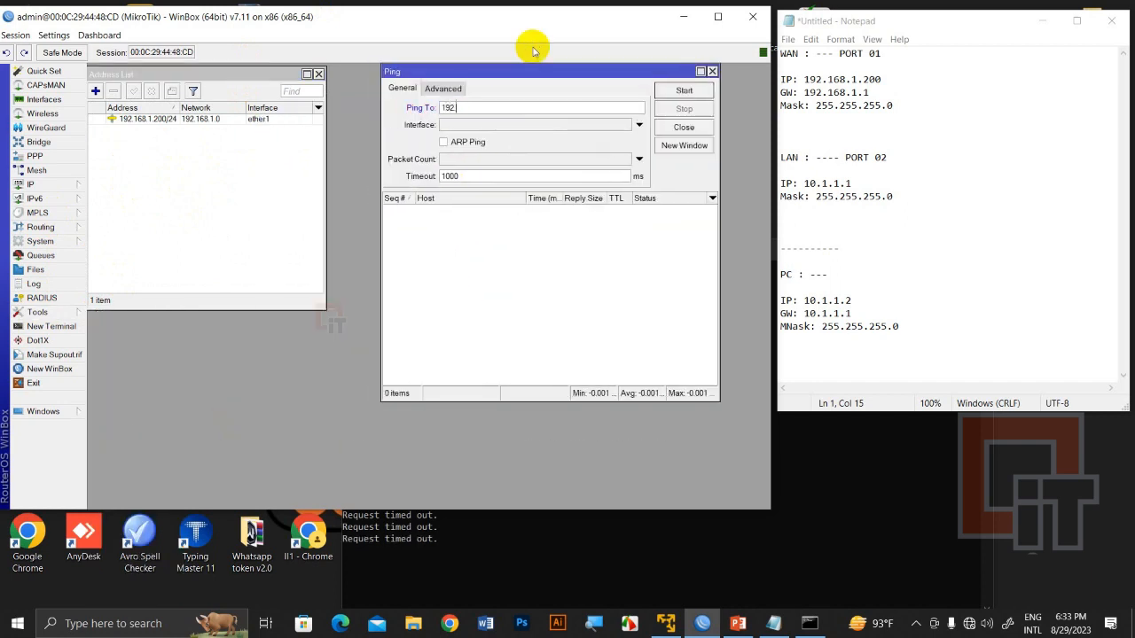
key(Return)
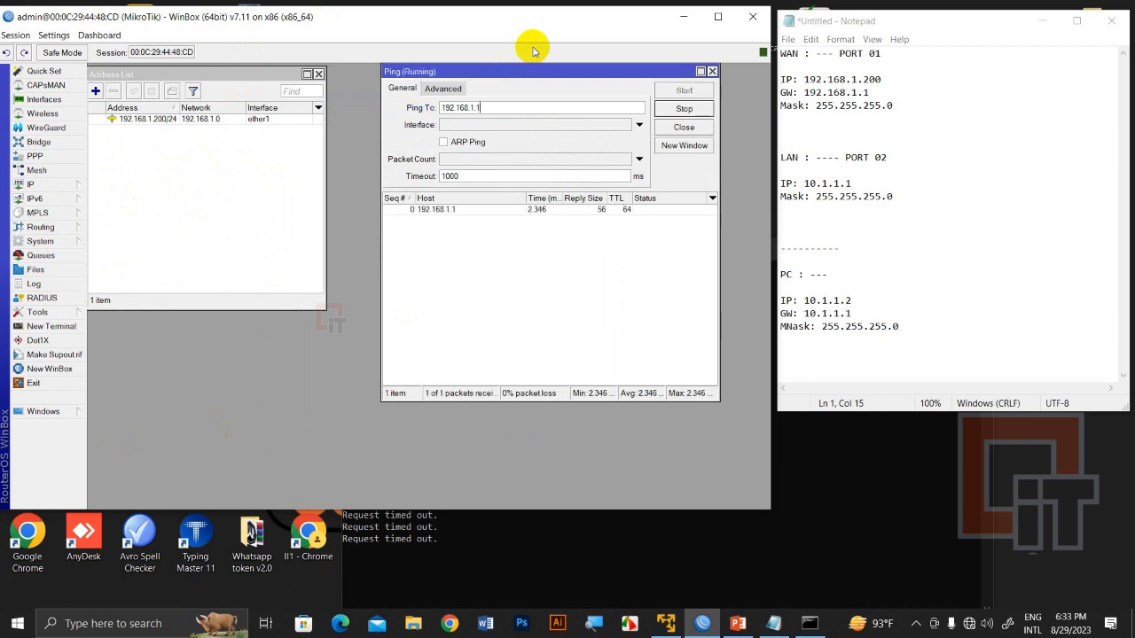
Disable the 192.168.1.200/24 address while the gateway ping is running, and enable it again.
click(181, 119)
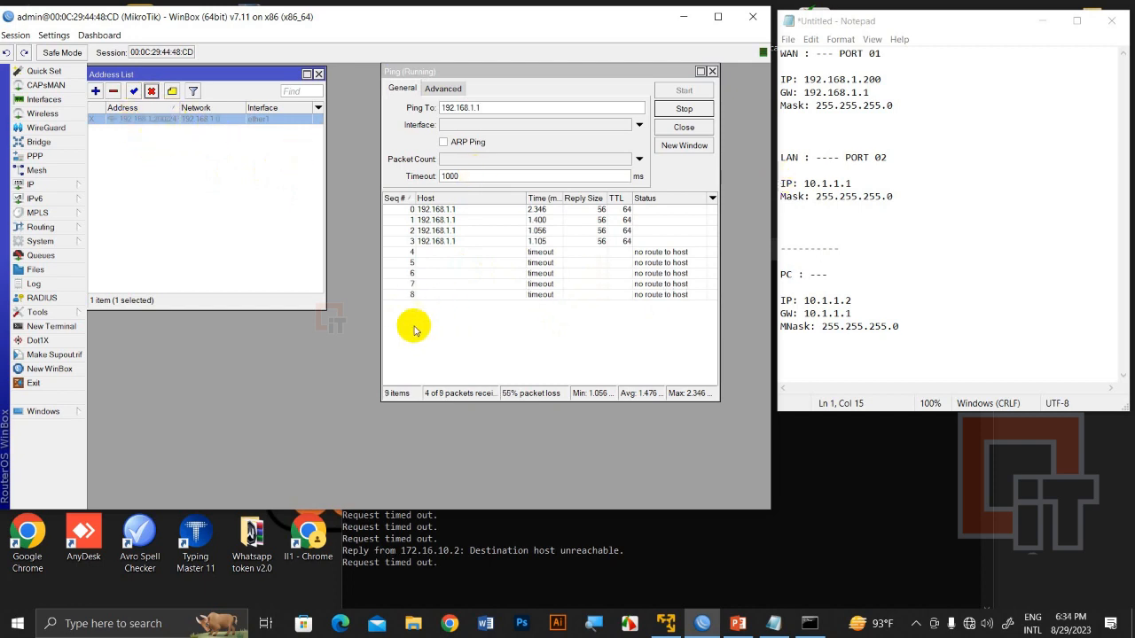
click(133, 90)
click(132, 136)
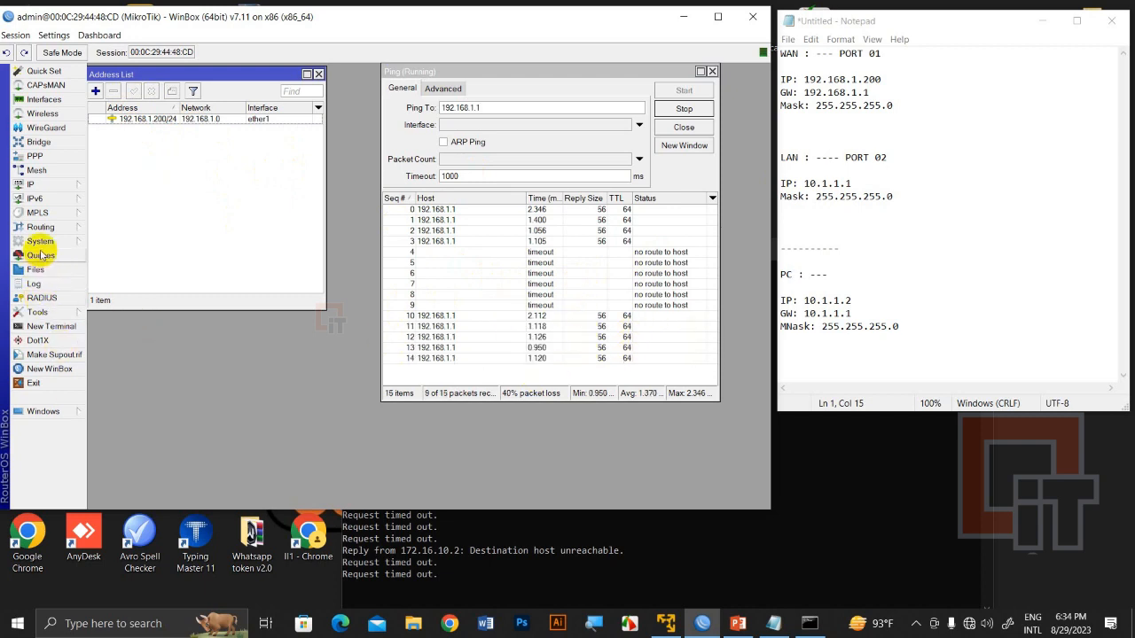
click(36, 184)
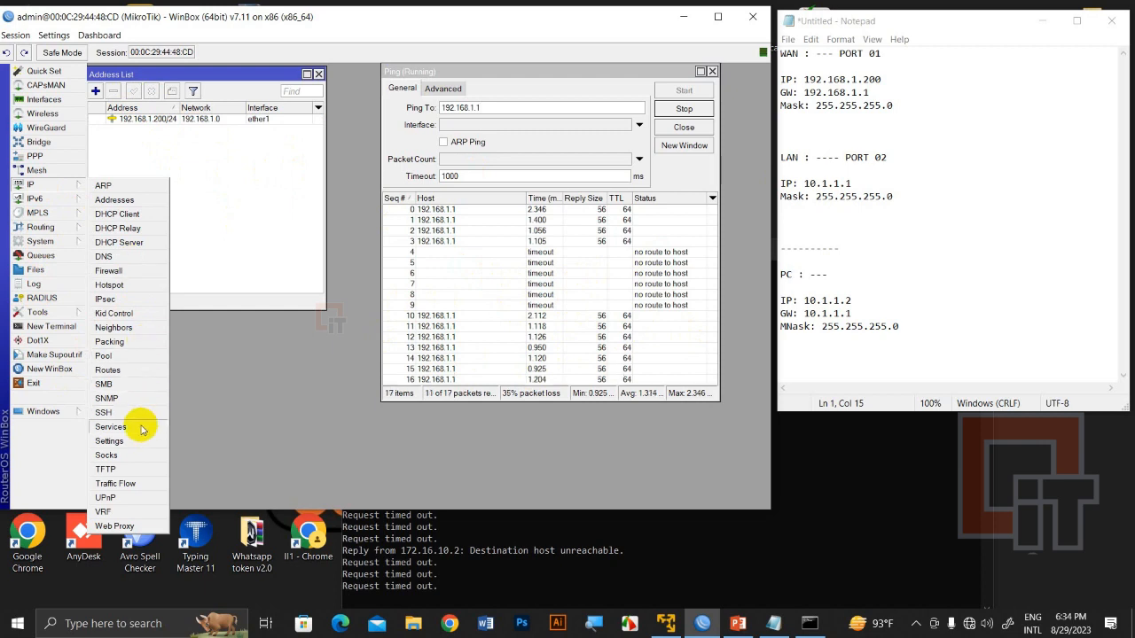
click(60, 244)
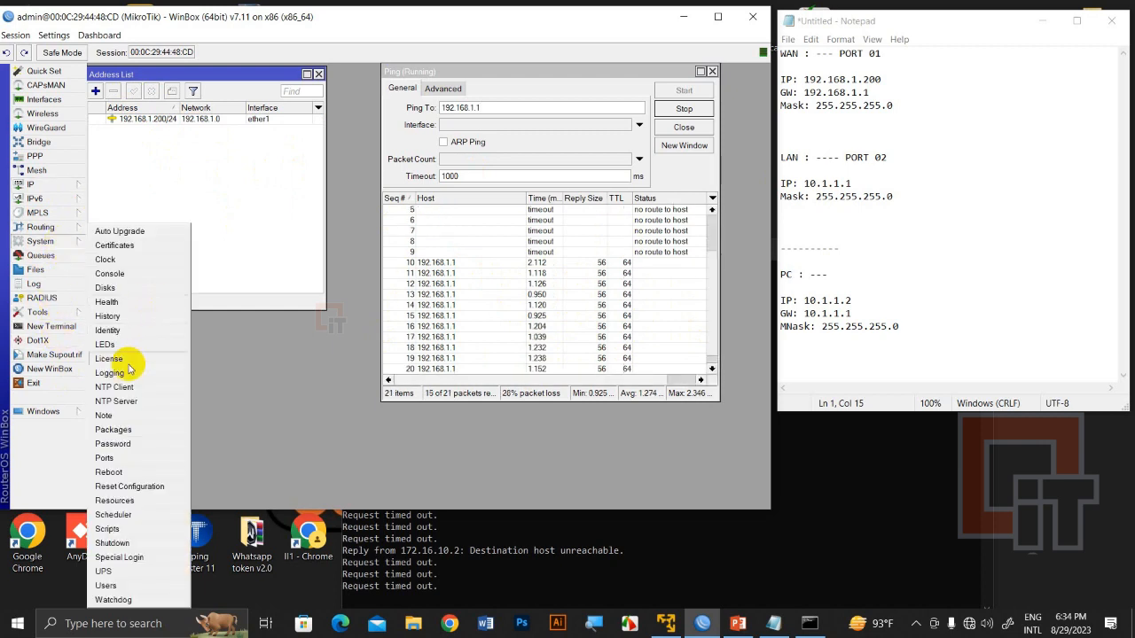
click(62, 242)
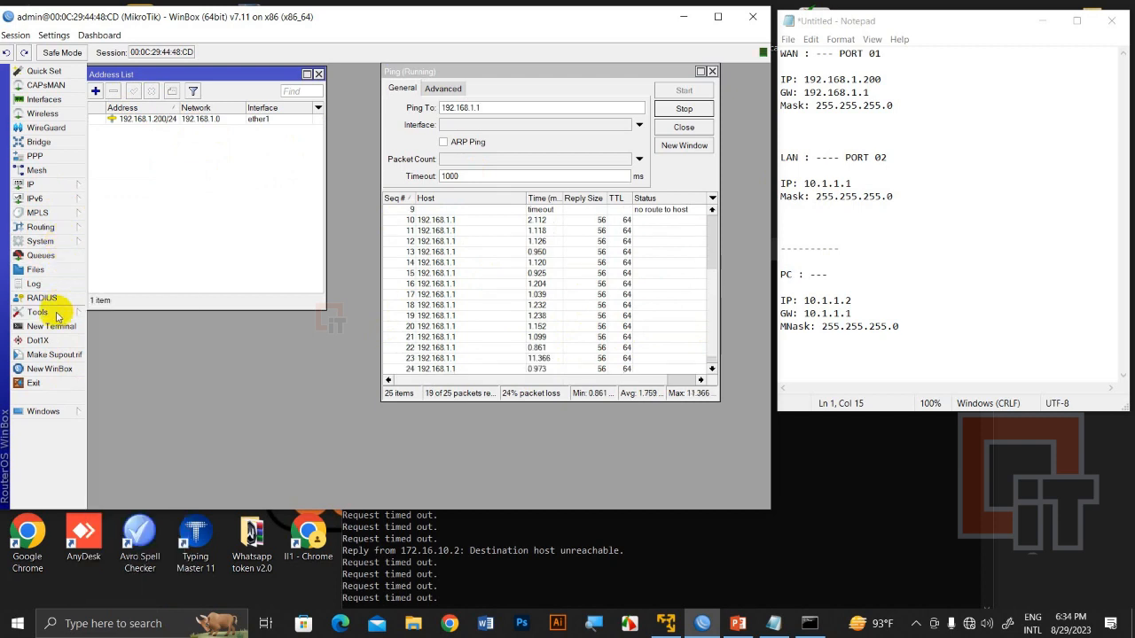
Open a second Ping window, extend the router window downward, and place the new ping below the address entries.
click(40, 312)
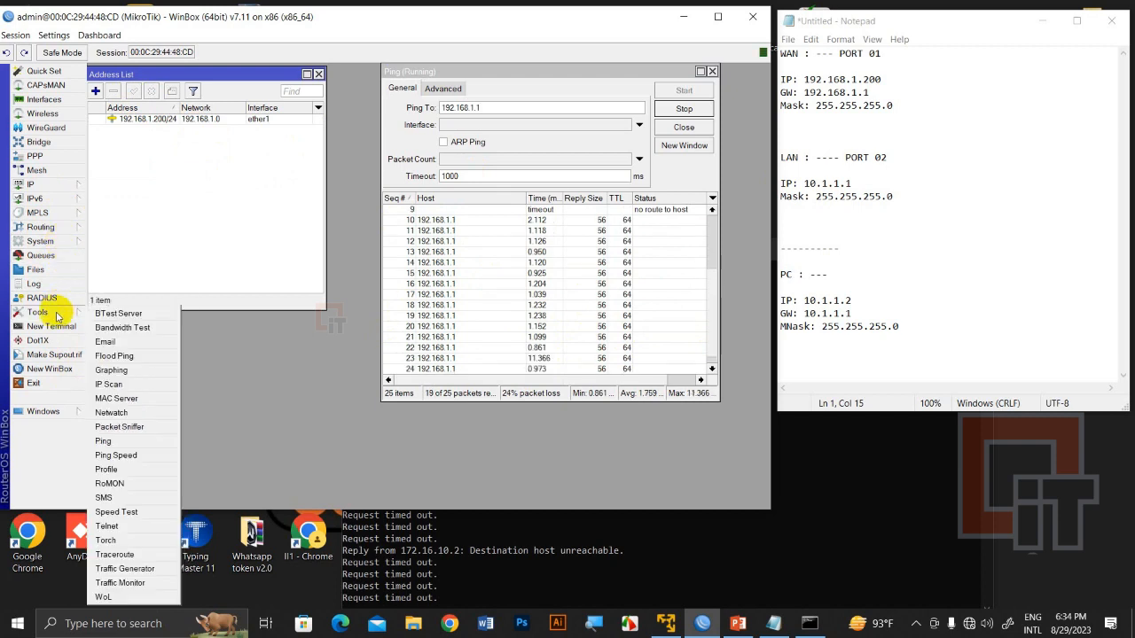
click(126, 440)
click(699, 145)
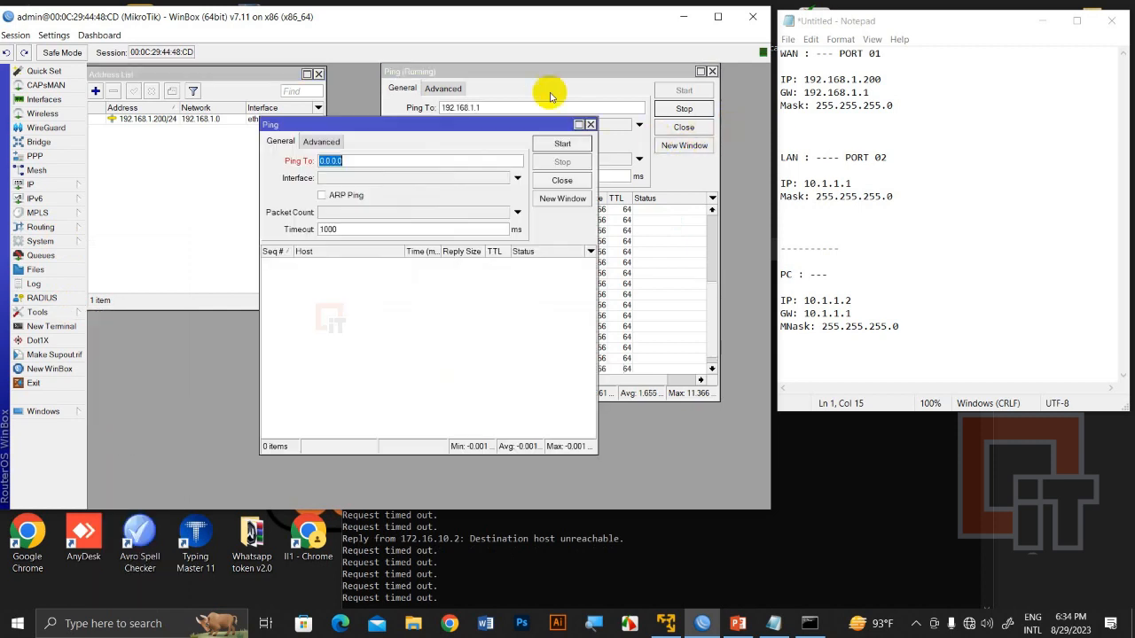
drag(501, 125, 332, 184)
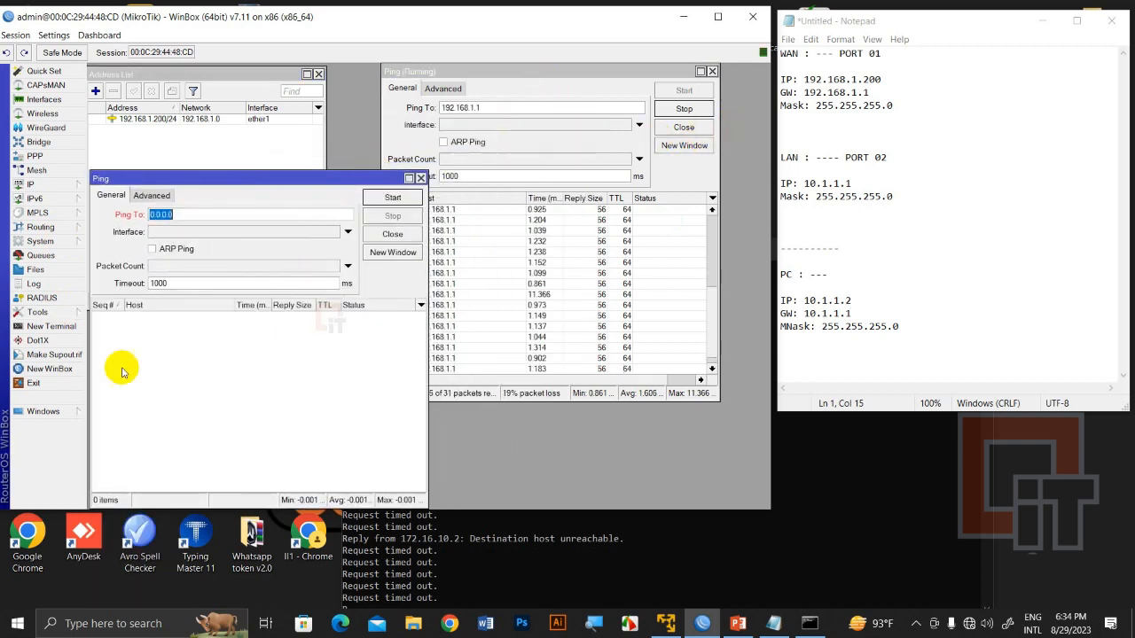
drag(56, 510, 56, 608)
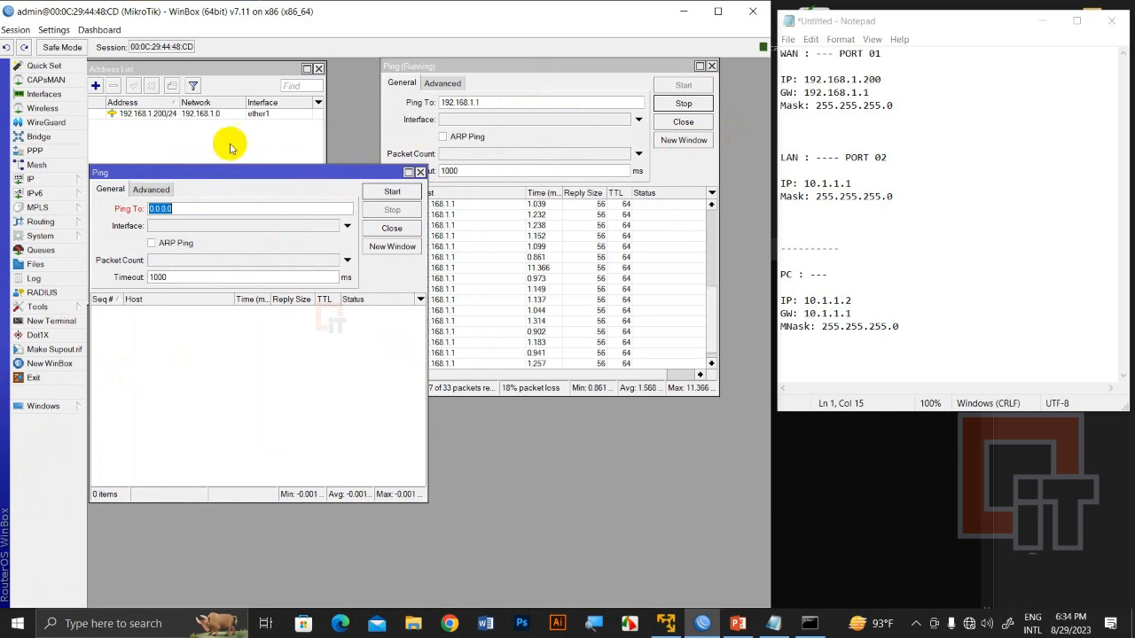
drag(235, 174, 235, 272)
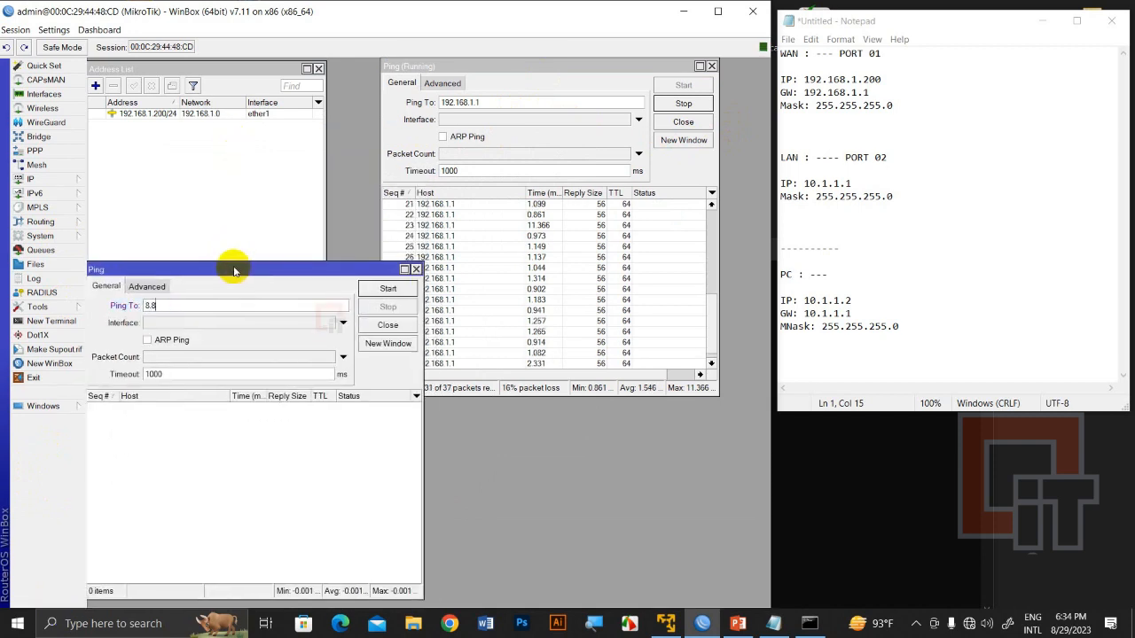
Ping 8.8.8.8 from the second Ping window and resize that window so the results of both pings are readable.
text(8.8)
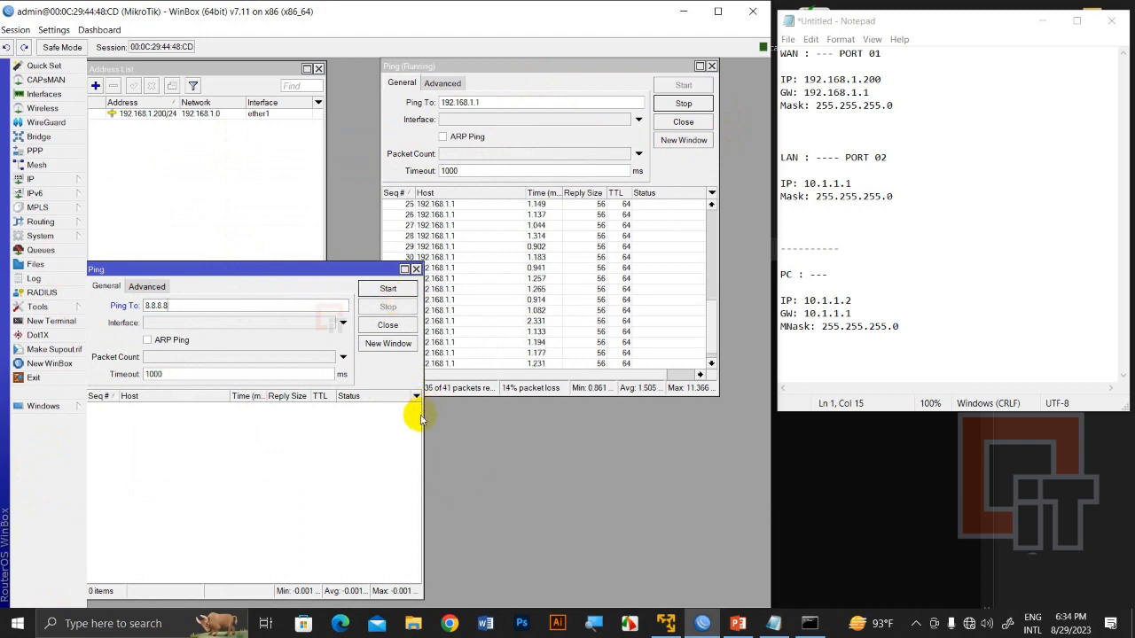
drag(422, 415, 564, 419)
click(530, 288)
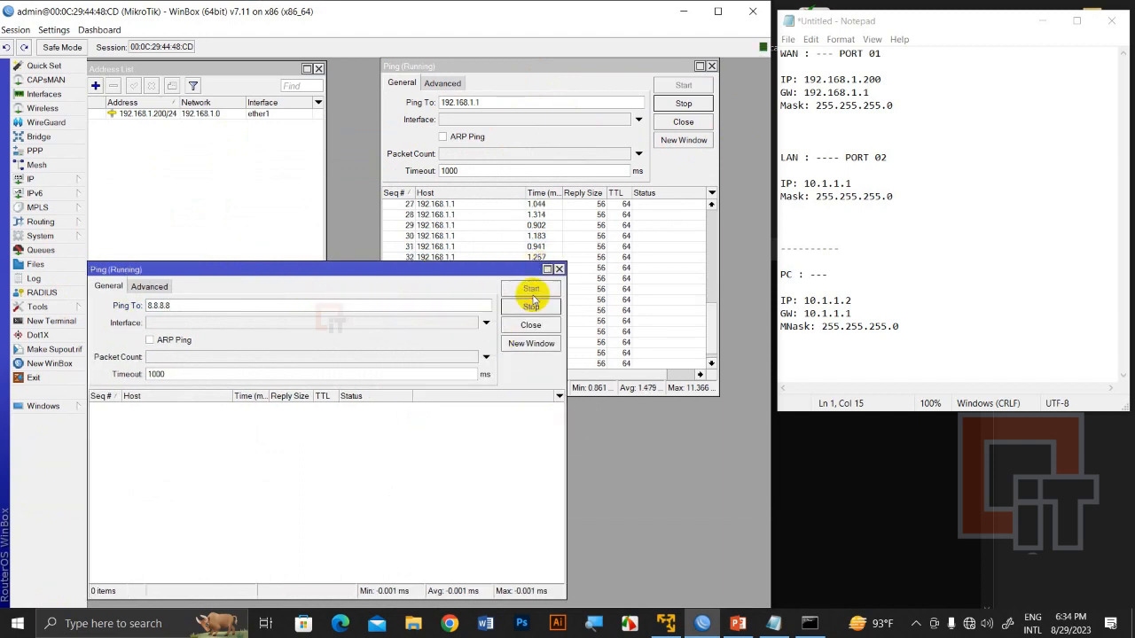
drag(510, 261, 512, 389)
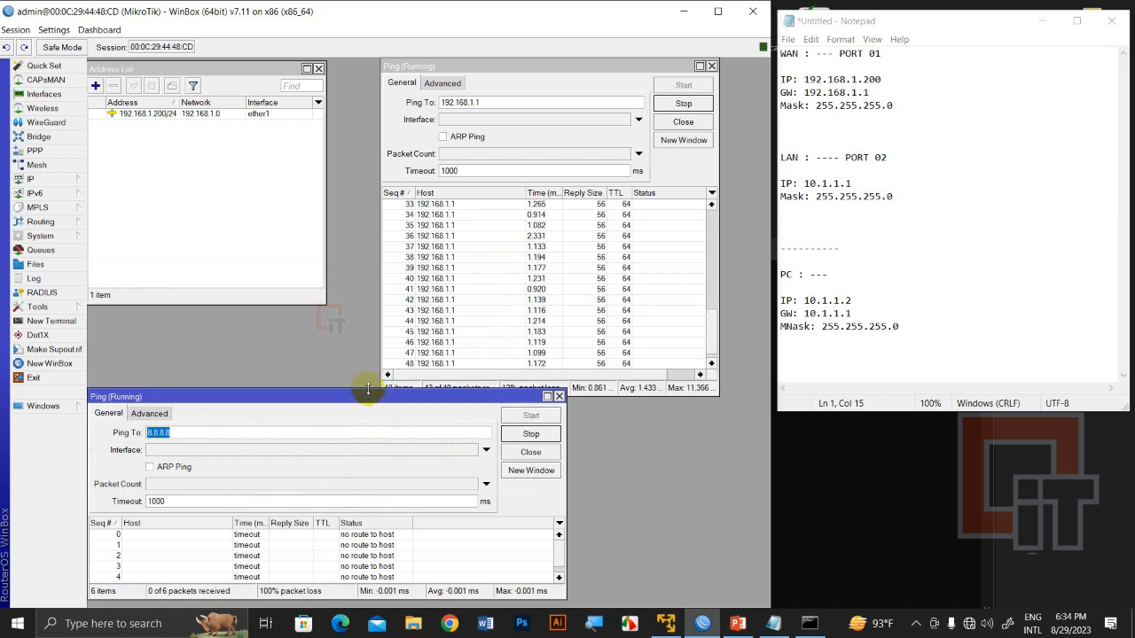
drag(368, 388, 384, 335)
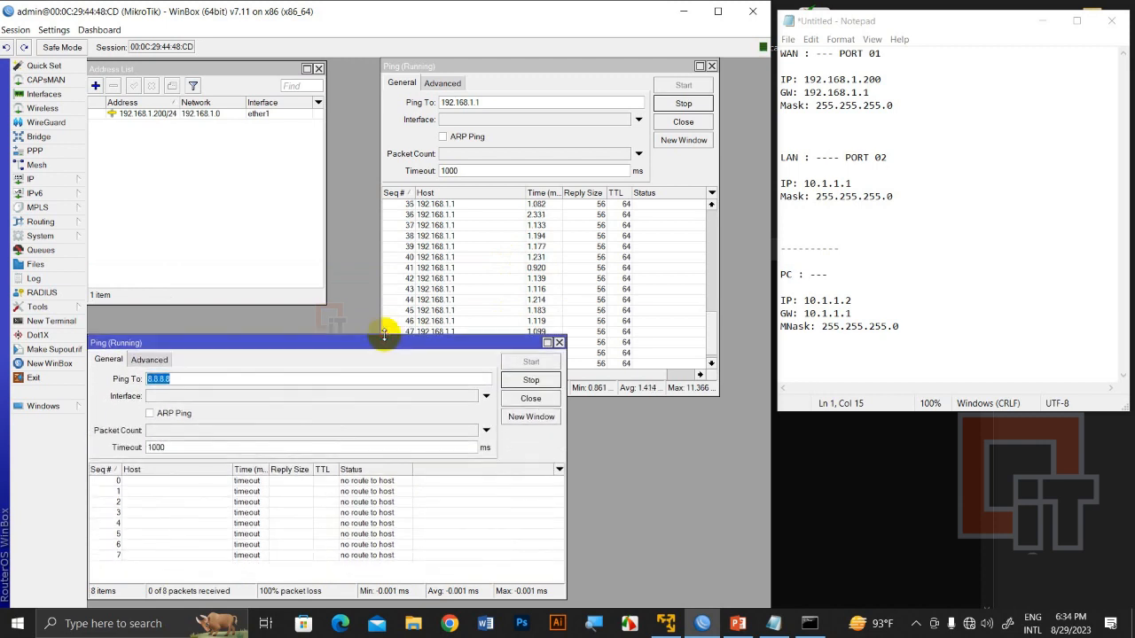
Add a default route in the IP route list with destination 0.0.0.0/0 and gateway 192.168.1.1, and save it.
click(53, 182)
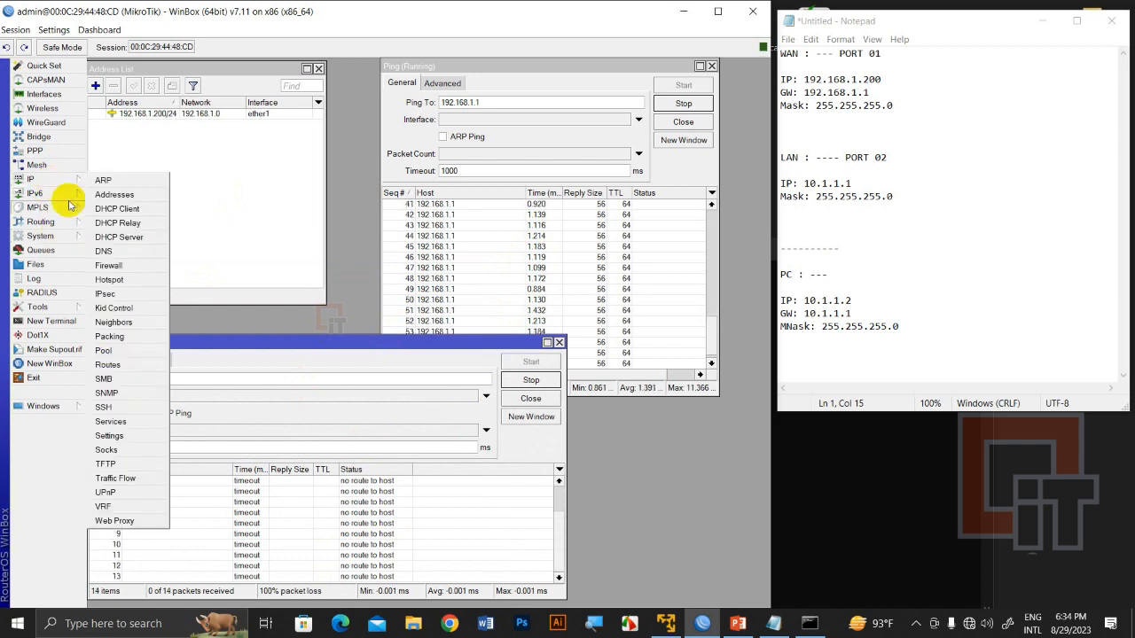
click(127, 367)
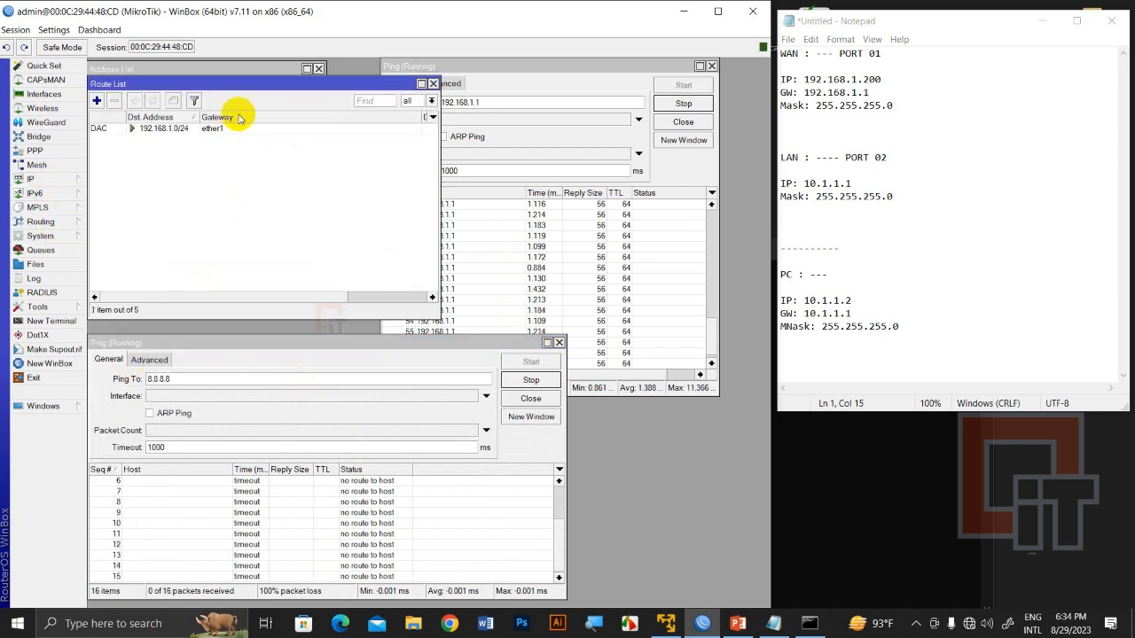
drag(251, 93, 248, 149)
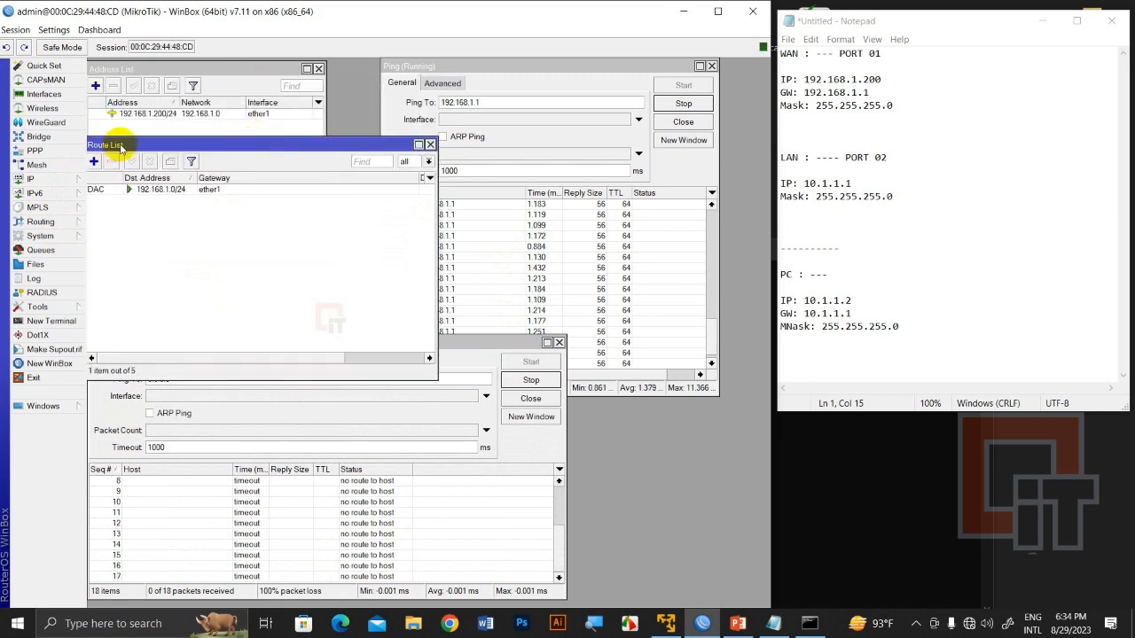
drag(121, 148, 127, 148)
click(101, 166)
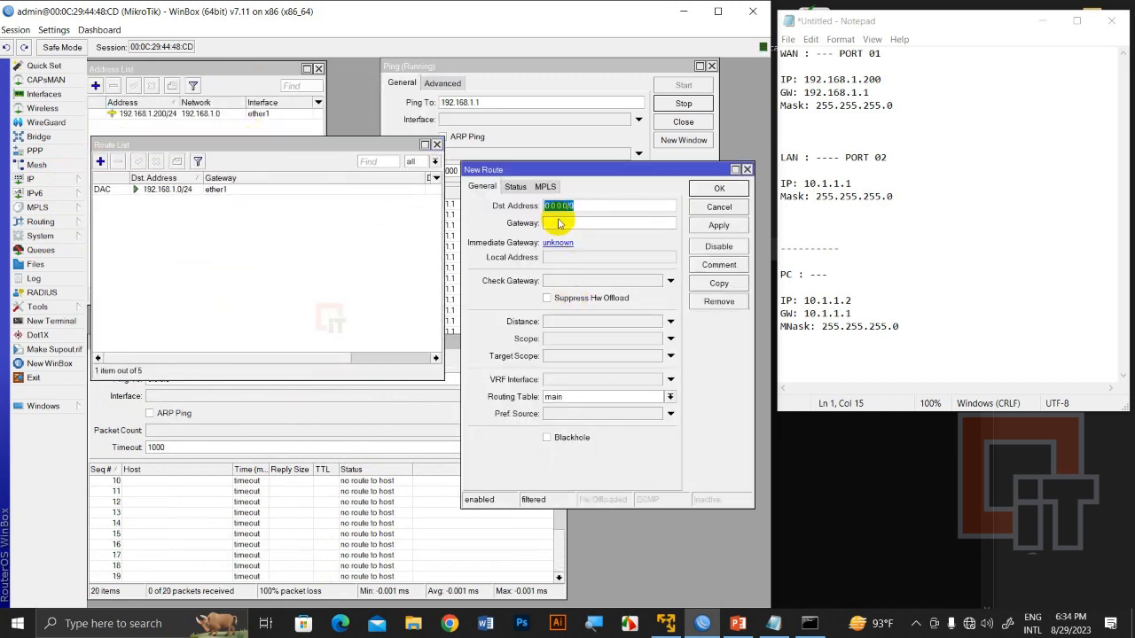
click(636, 204)
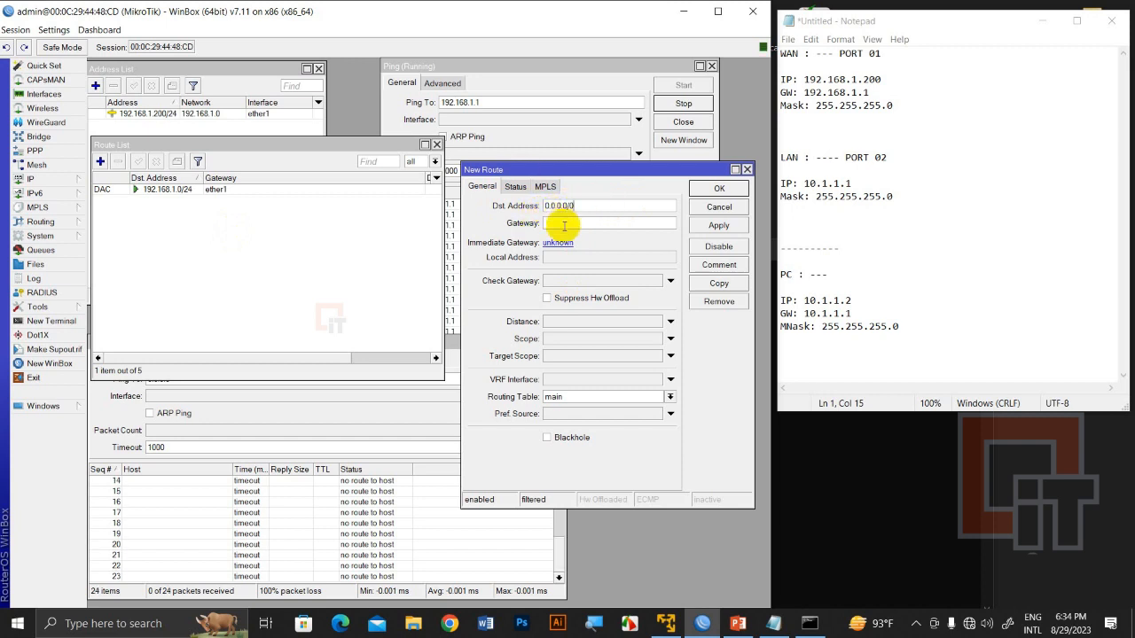
click(828, 92)
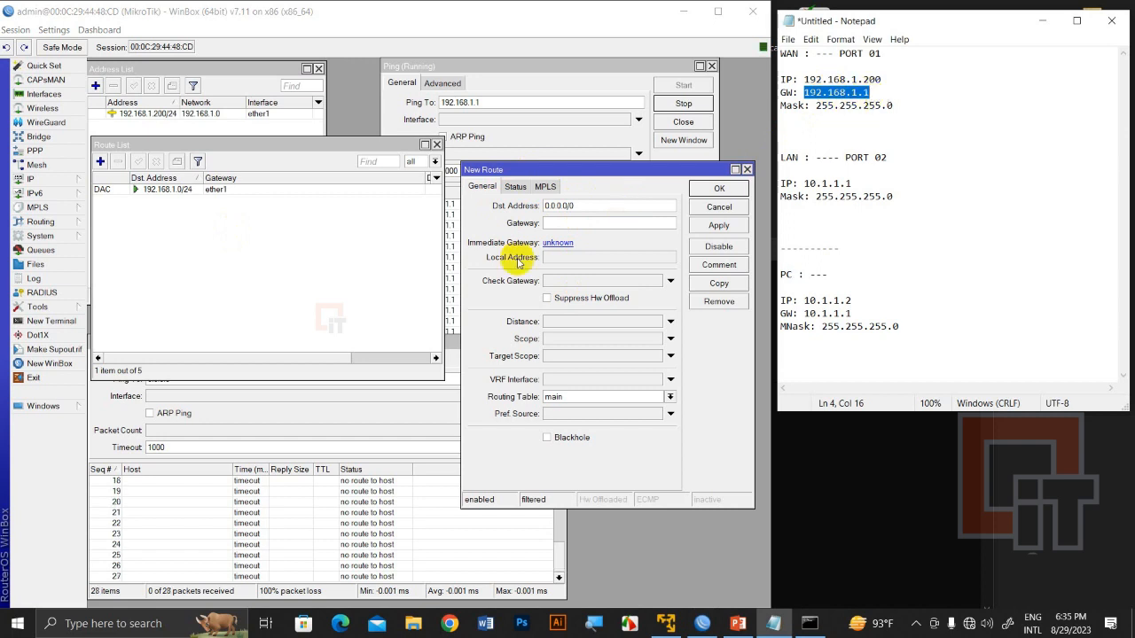
click(580, 223)
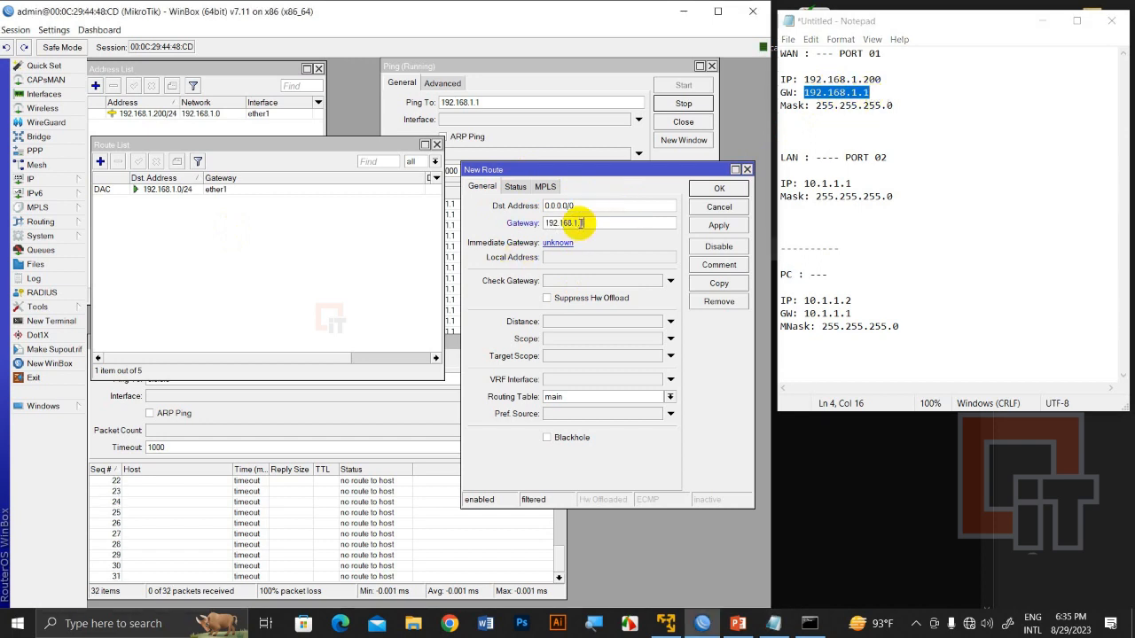
click(718, 225)
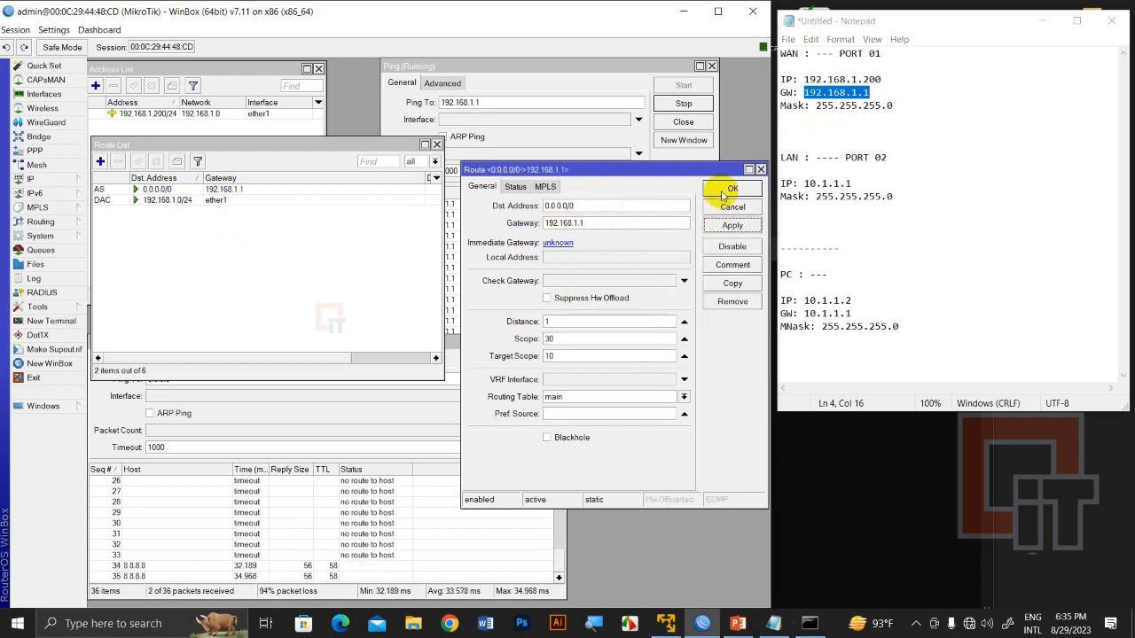
click(723, 192)
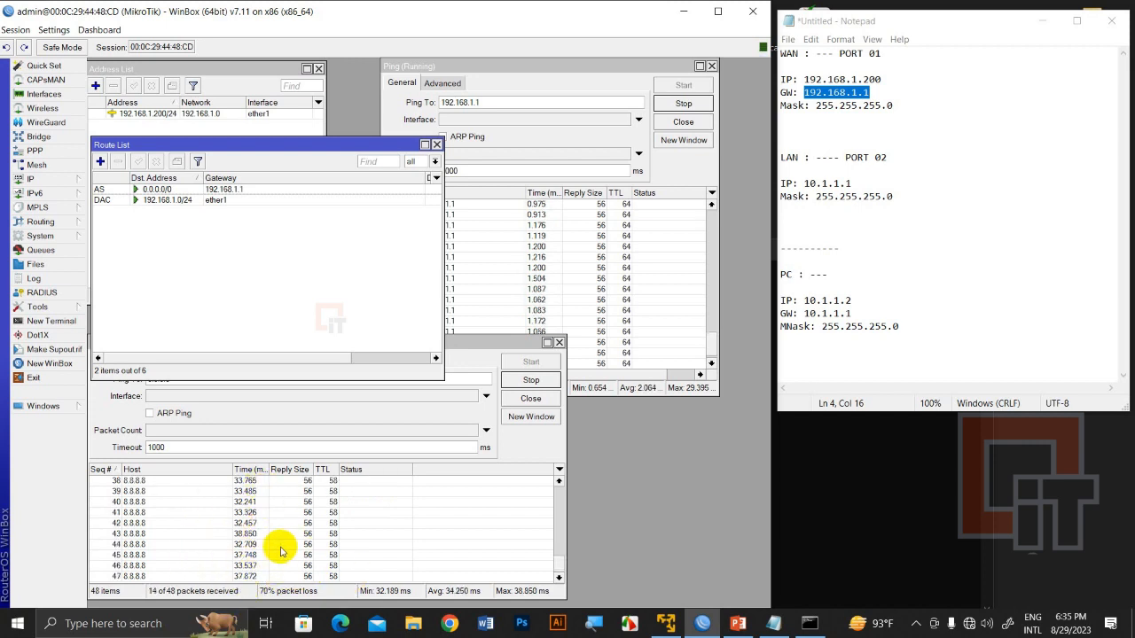
Disable the 0.0.0.0/0 default route while the 8.8.8.8 ping is running, and enable it again.
click(190, 190)
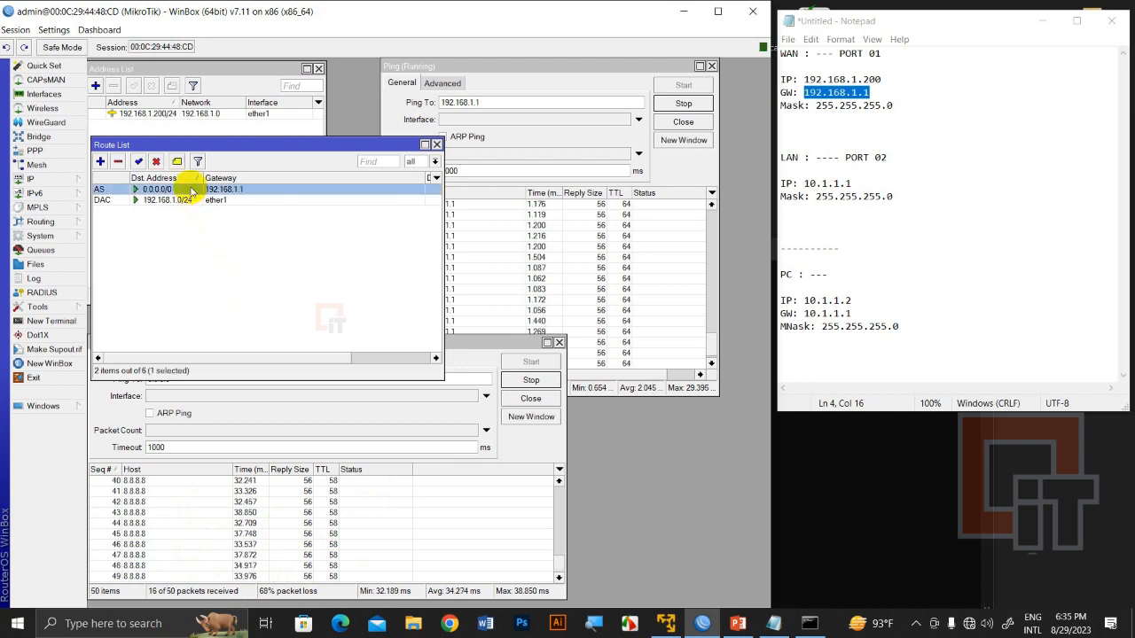
click(156, 162)
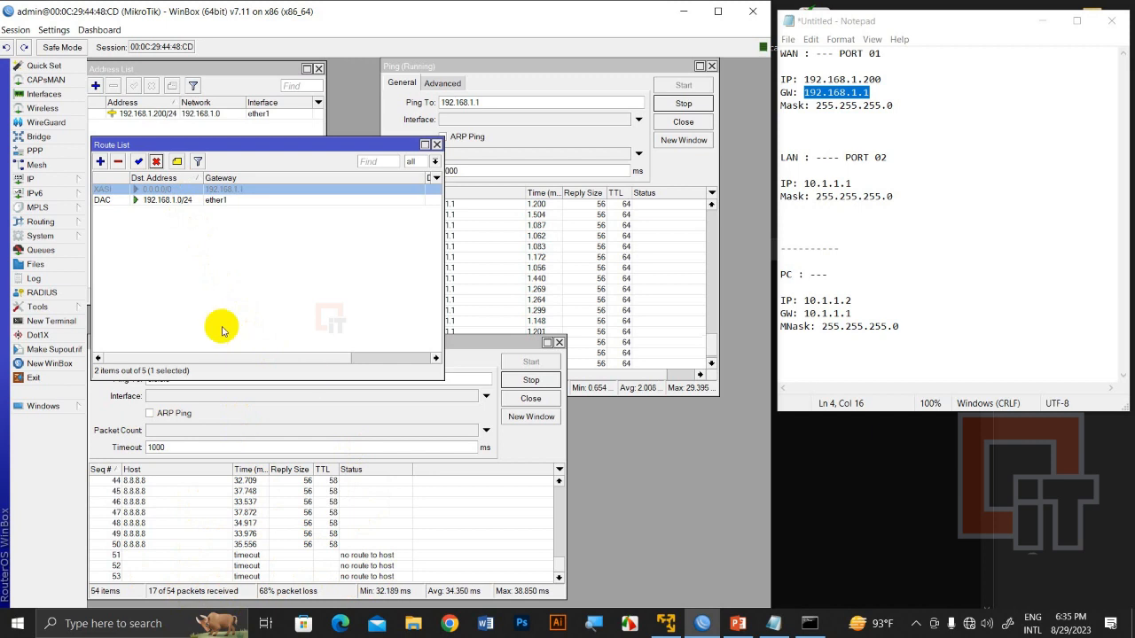
click(139, 162)
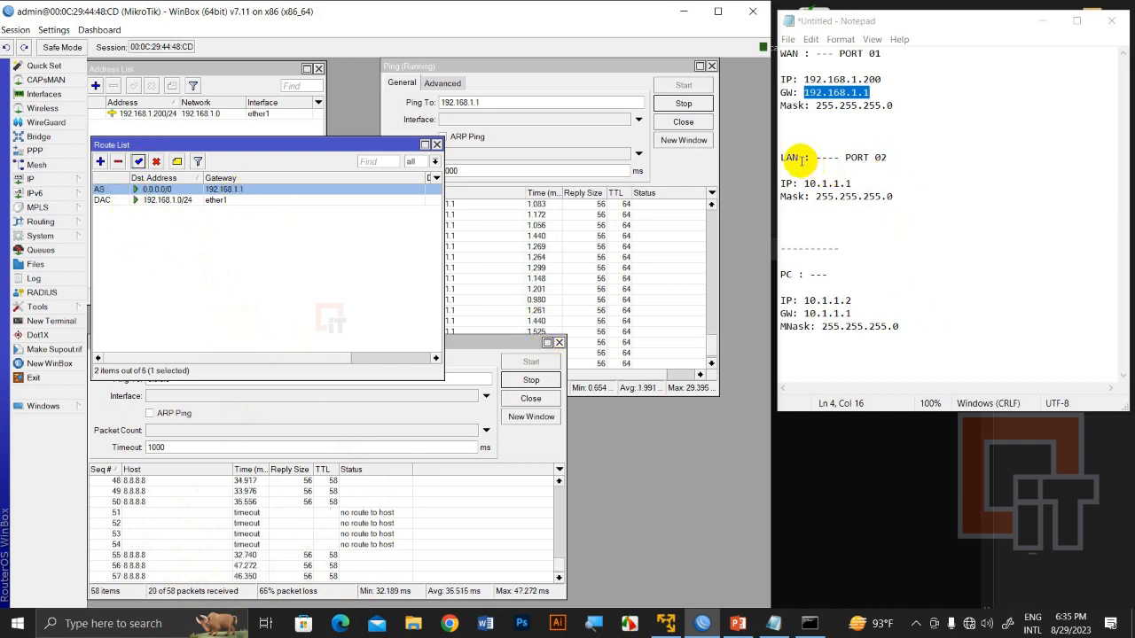
Check the LAN details in the network notes and start a new IP address entry on interface ether2.
drag(781, 159, 758, 167)
click(891, 194)
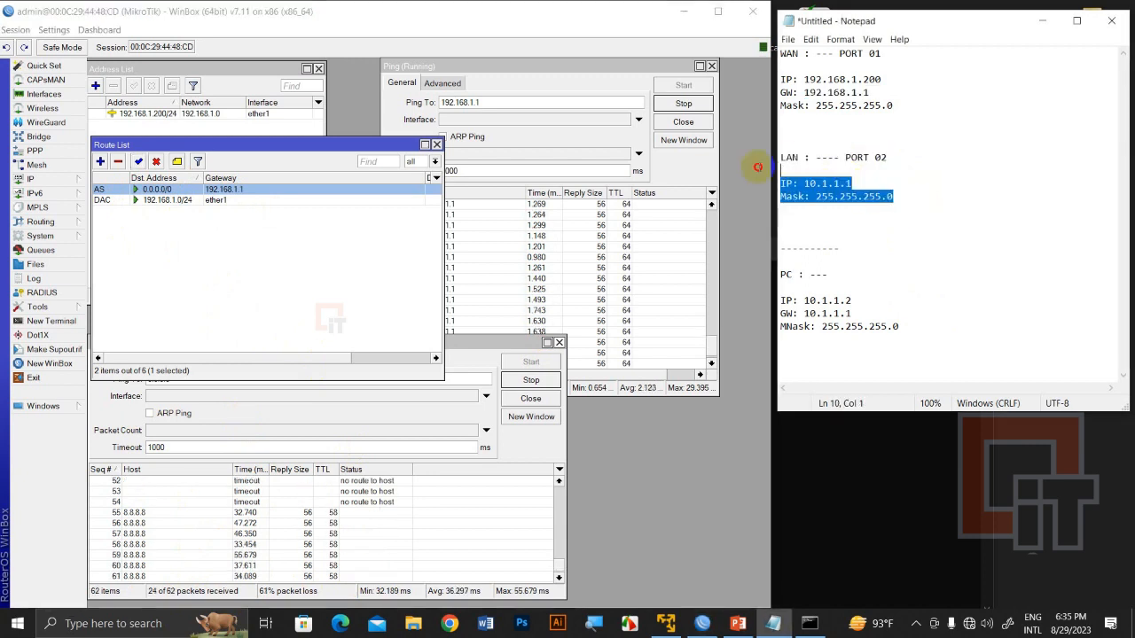
click(971, 209)
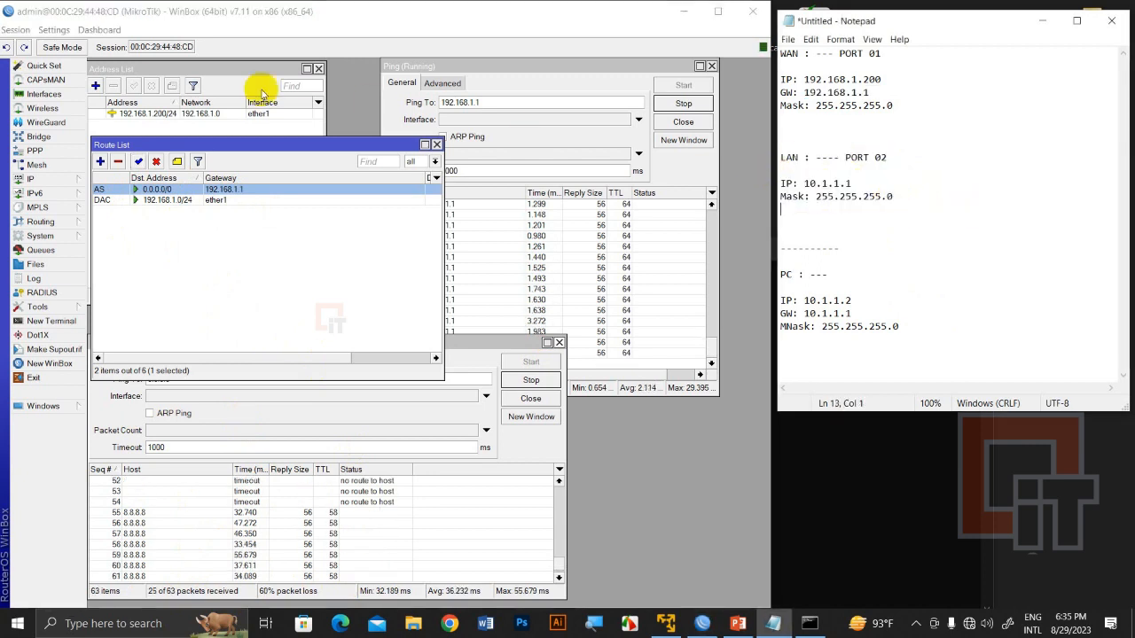
click(31, 180)
click(142, 195)
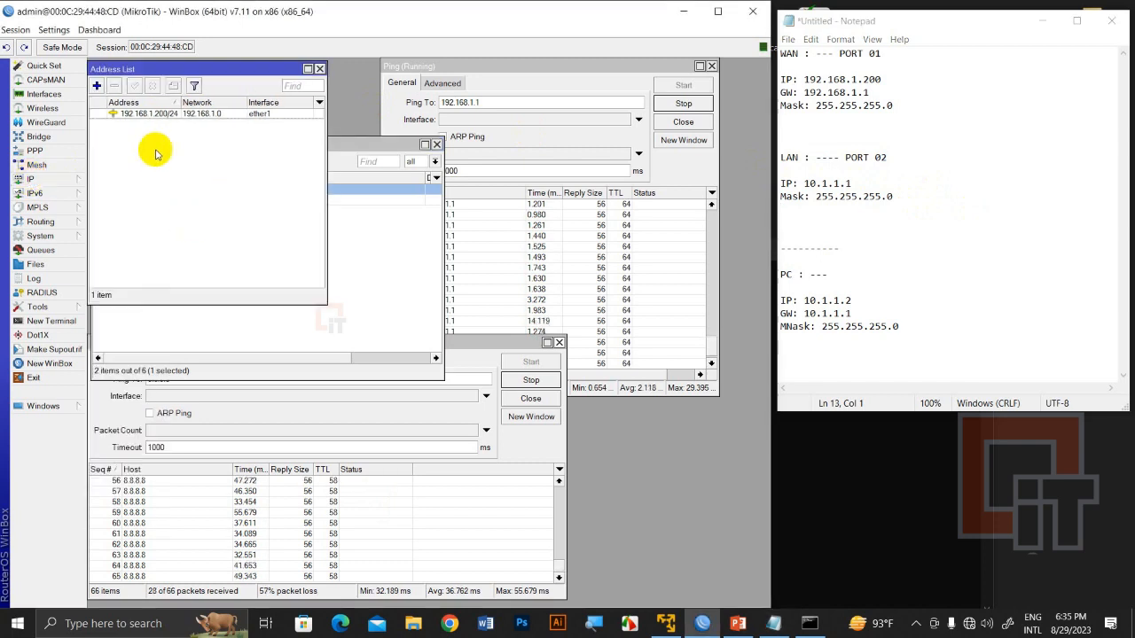
click(95, 86)
click(464, 272)
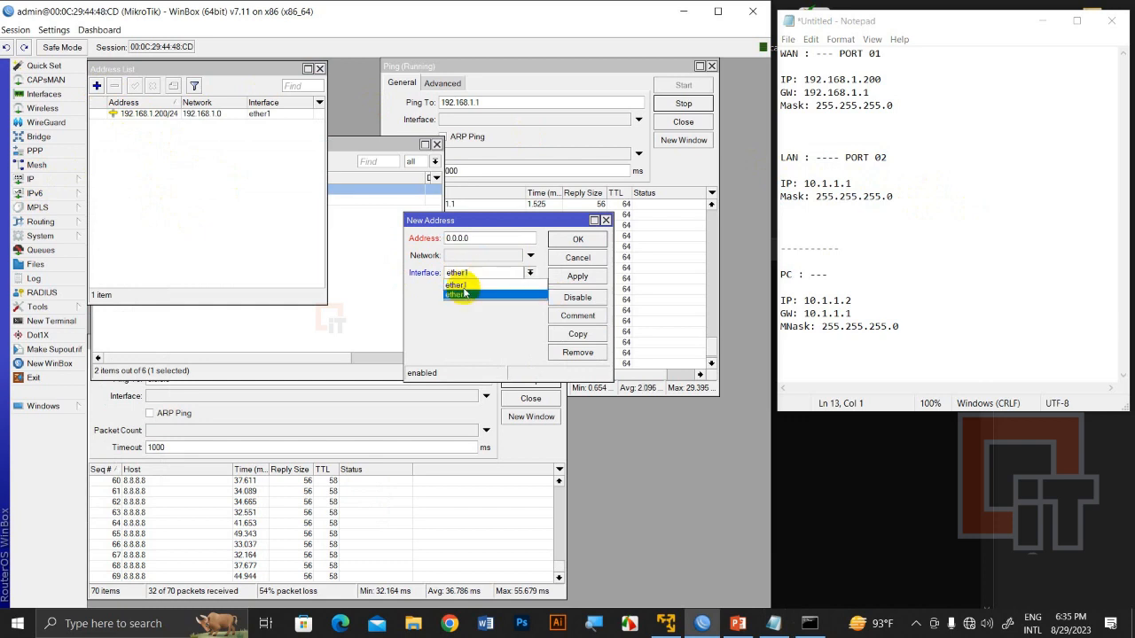
click(495, 295)
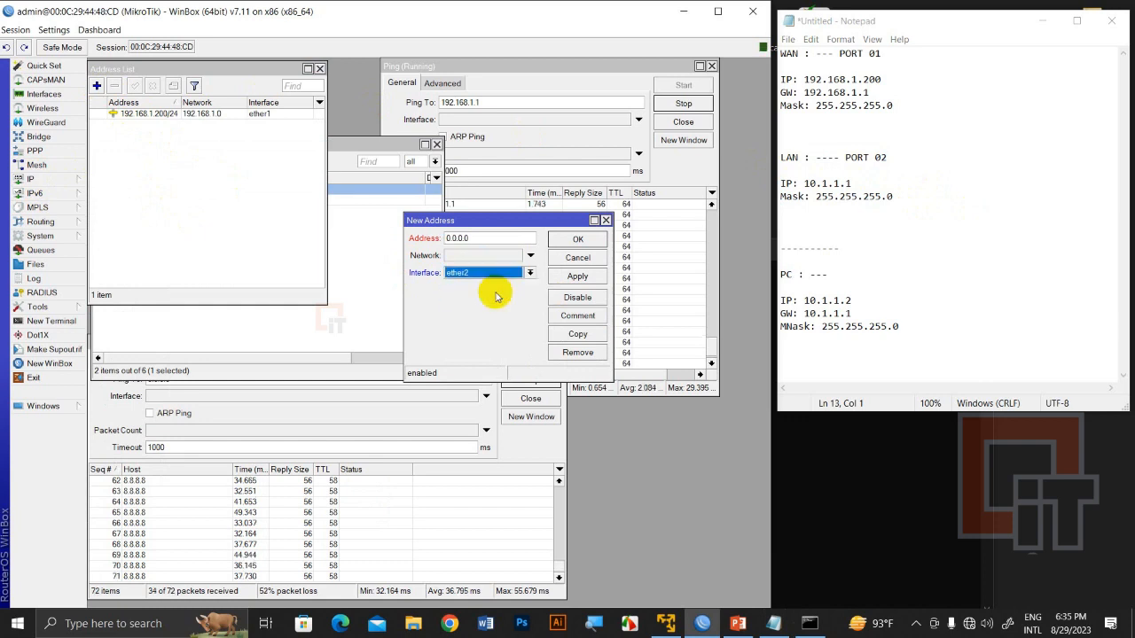
Set the new ether2 entry's address to 10.1.1.1/24, matching the LAN mask in the notes, and save it.
double_click(479, 240)
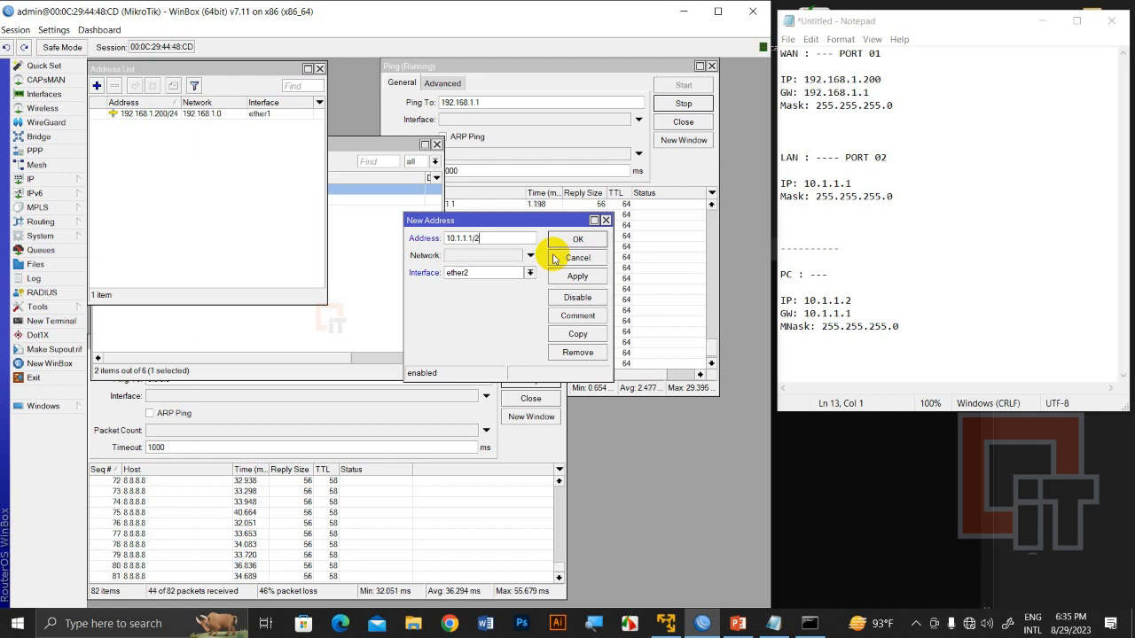
drag(898, 197, 791, 196)
click(833, 223)
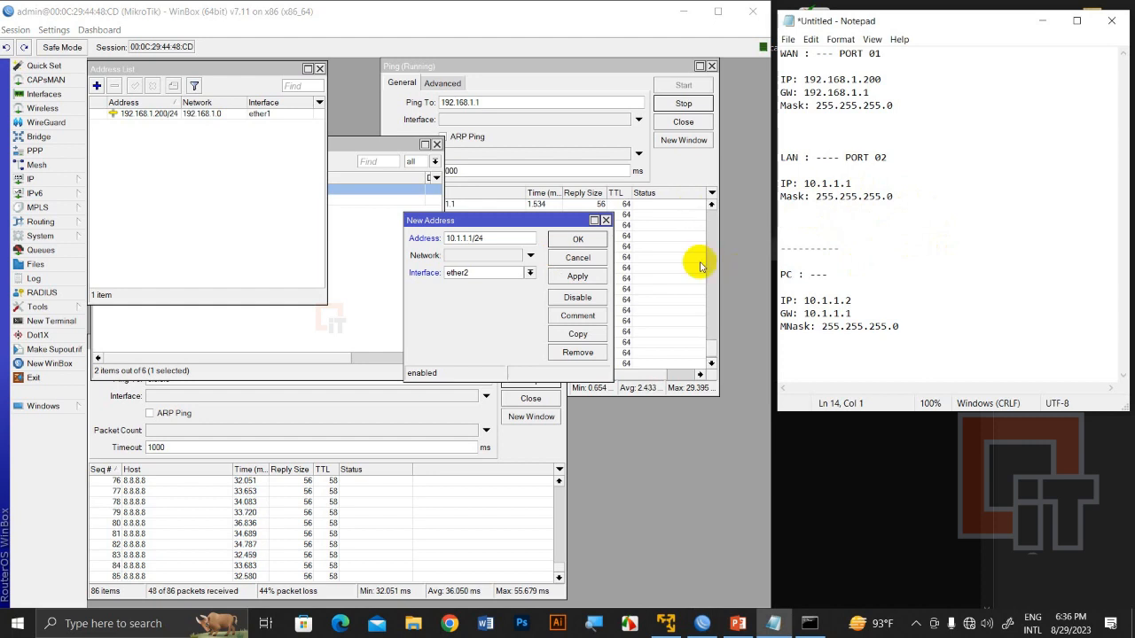
click(586, 282)
click(575, 240)
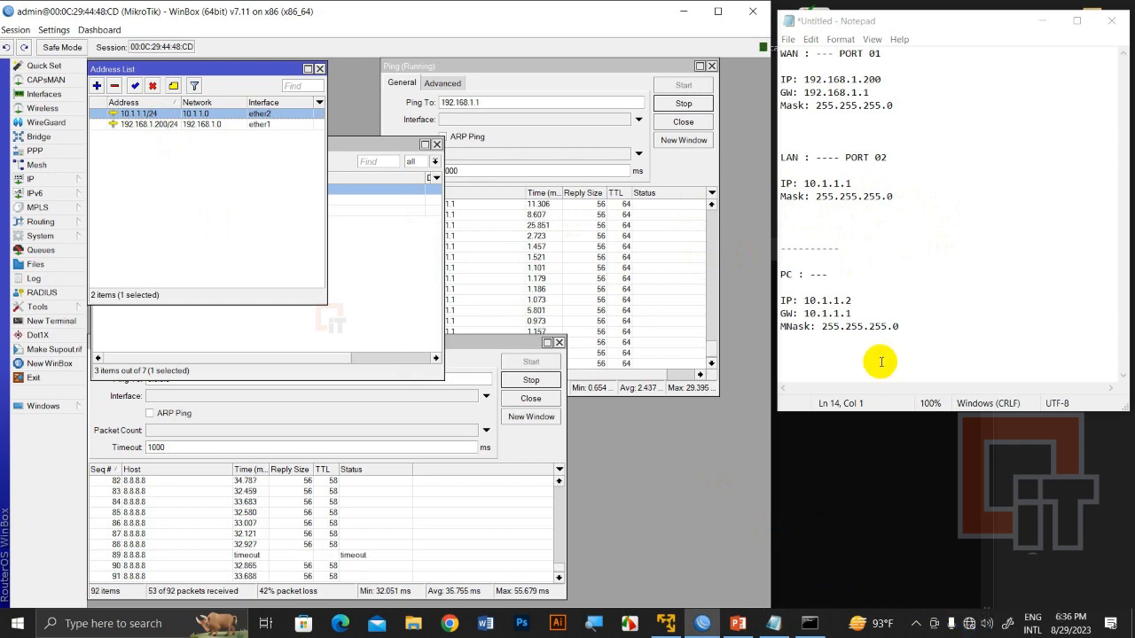
click(856, 288)
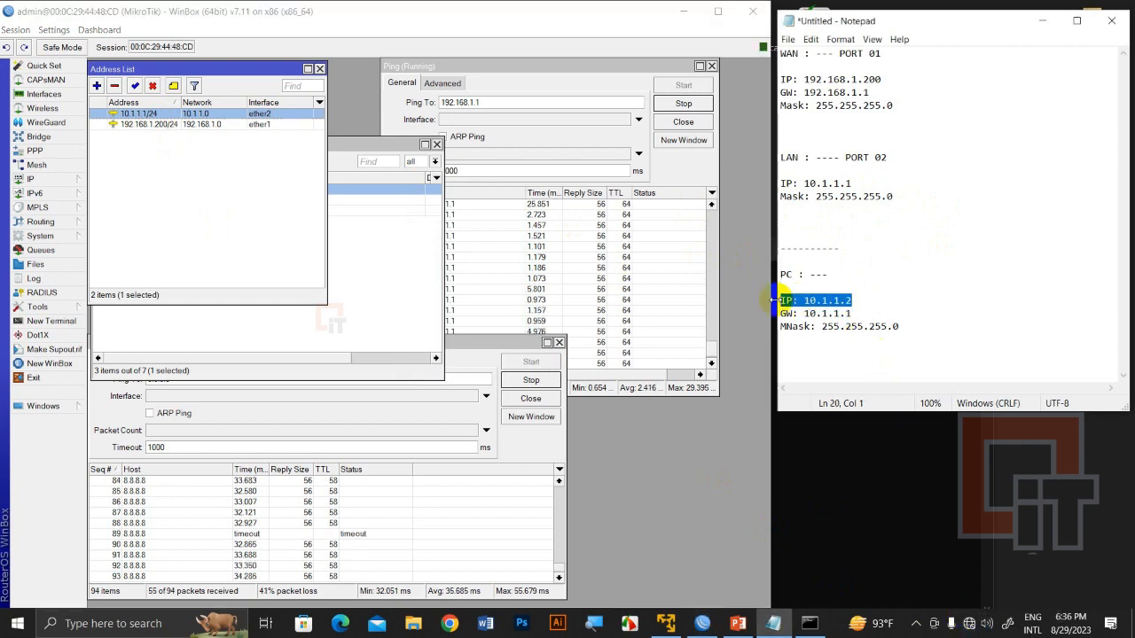
click(970, 626)
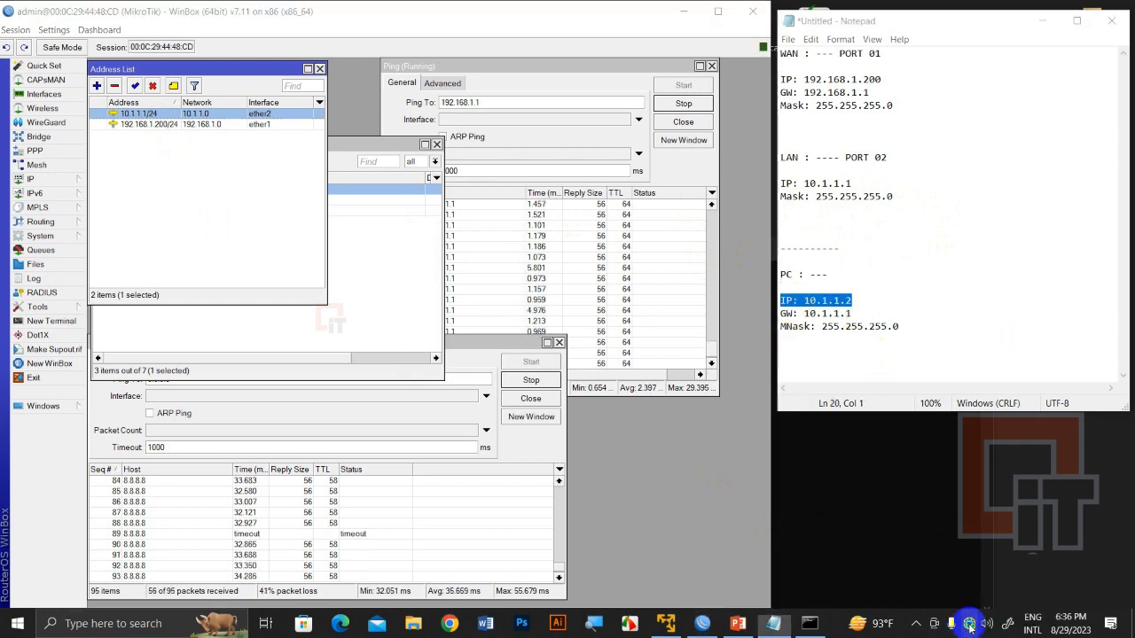
right_click(970, 626)
click(965, 605)
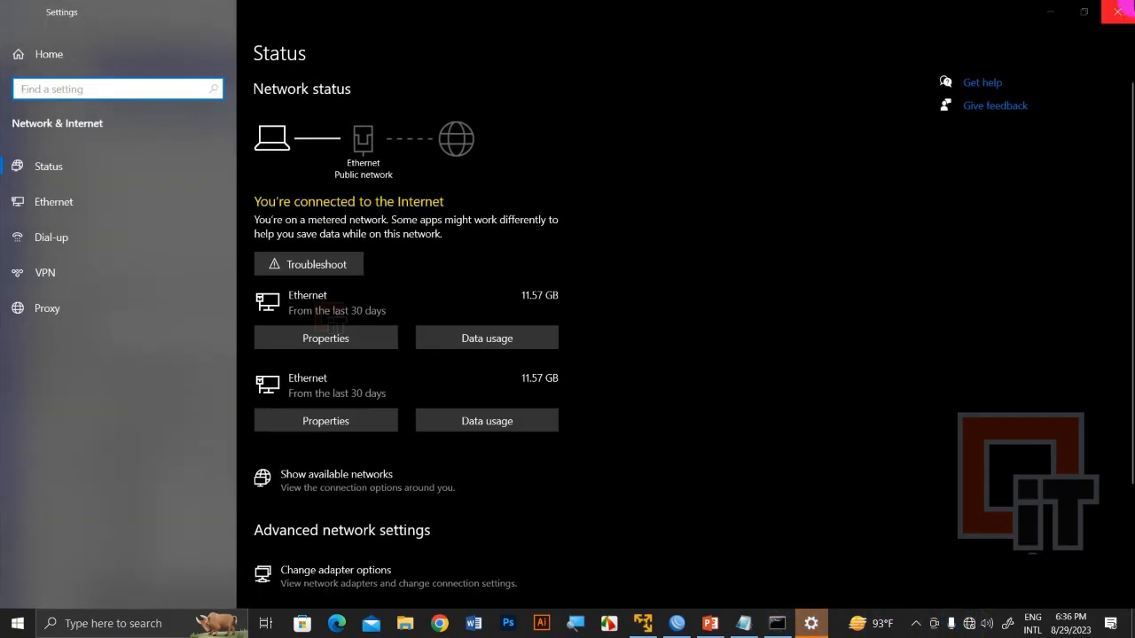
click(1119, 15)
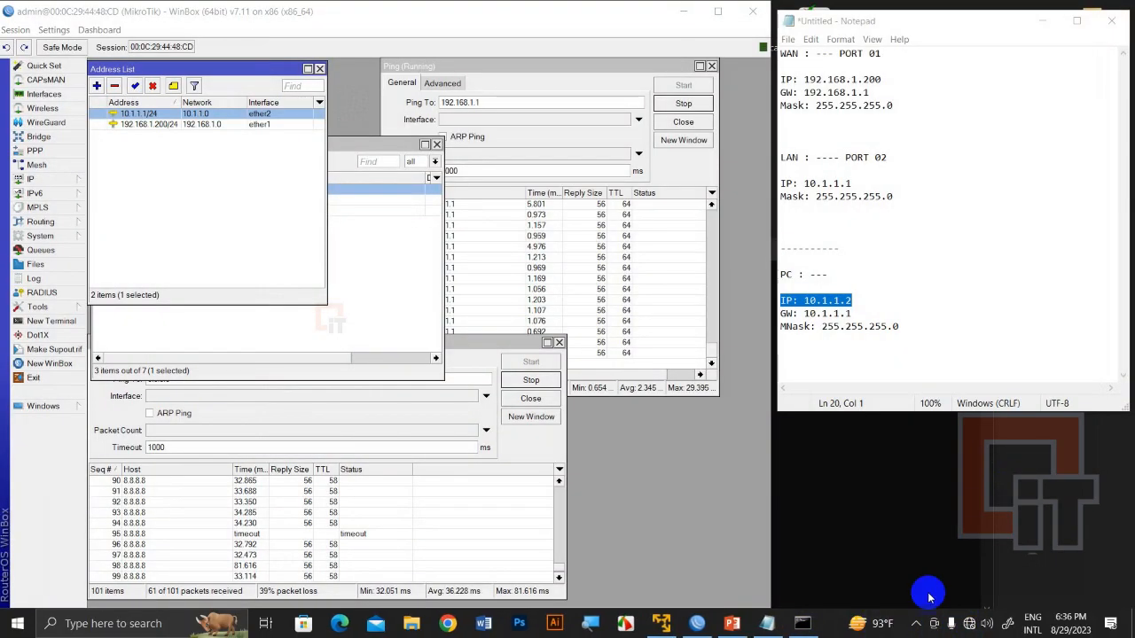
Open the Internet Protocol Version 4 (TCP/IPv4) properties of the PC's Ethernet adapter.
right_click(976, 625)
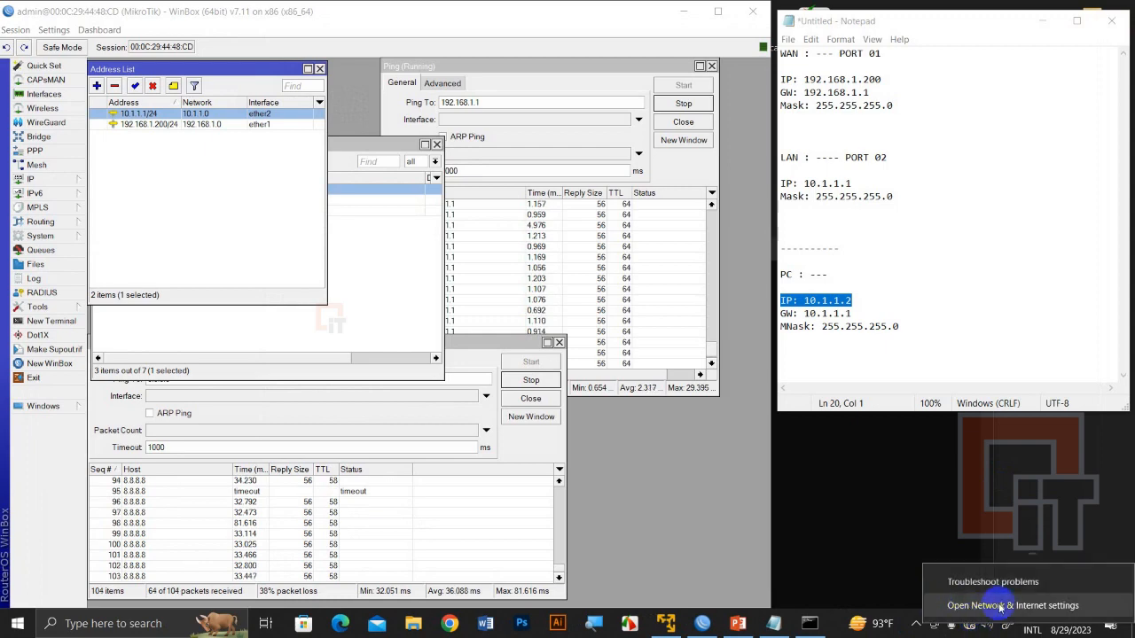
click(1000, 607)
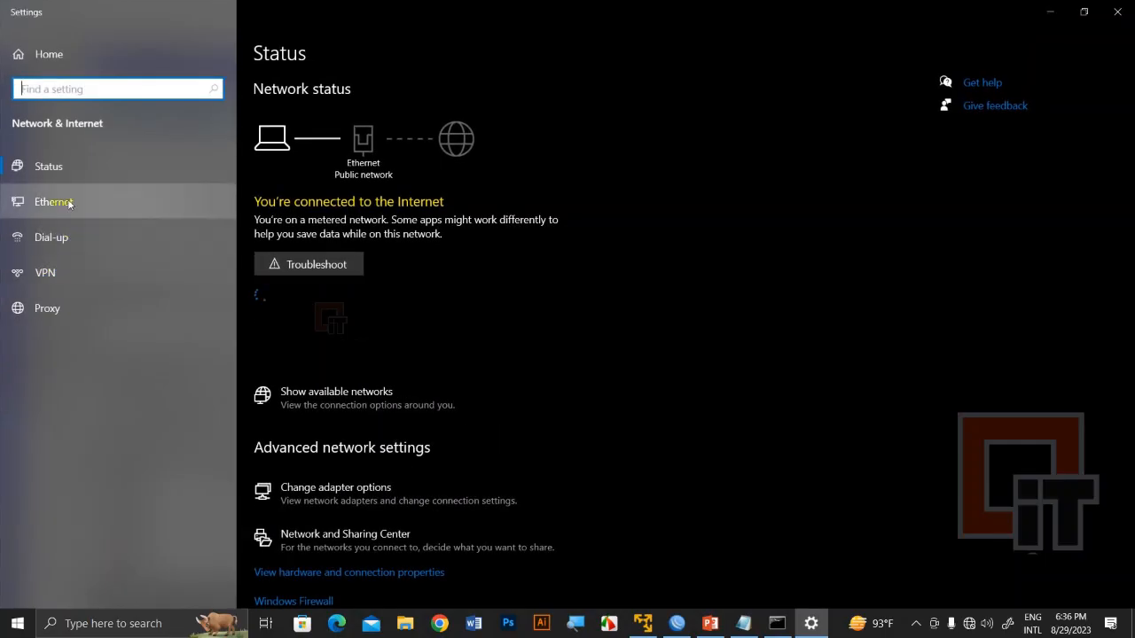
click(69, 203)
click(1022, 104)
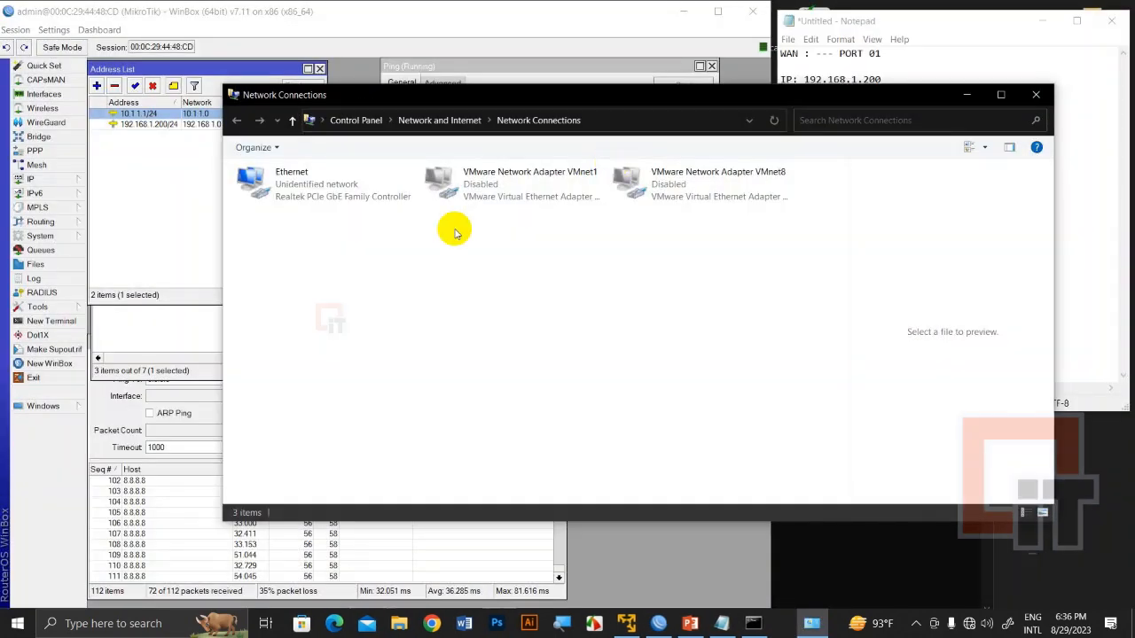
double_click(298, 183)
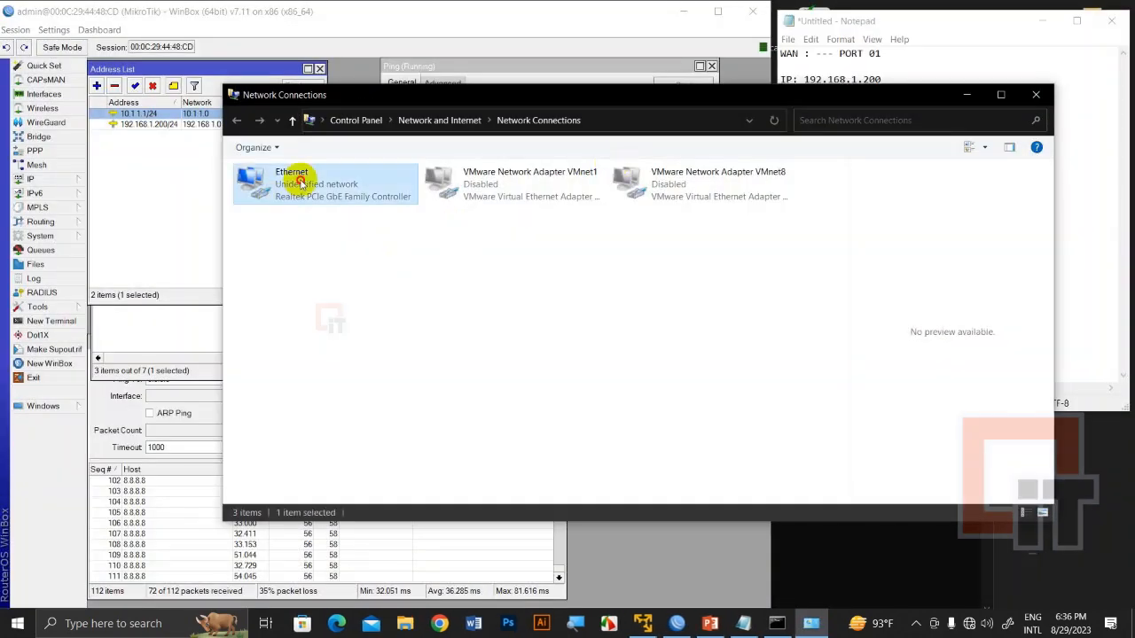
click(486, 430)
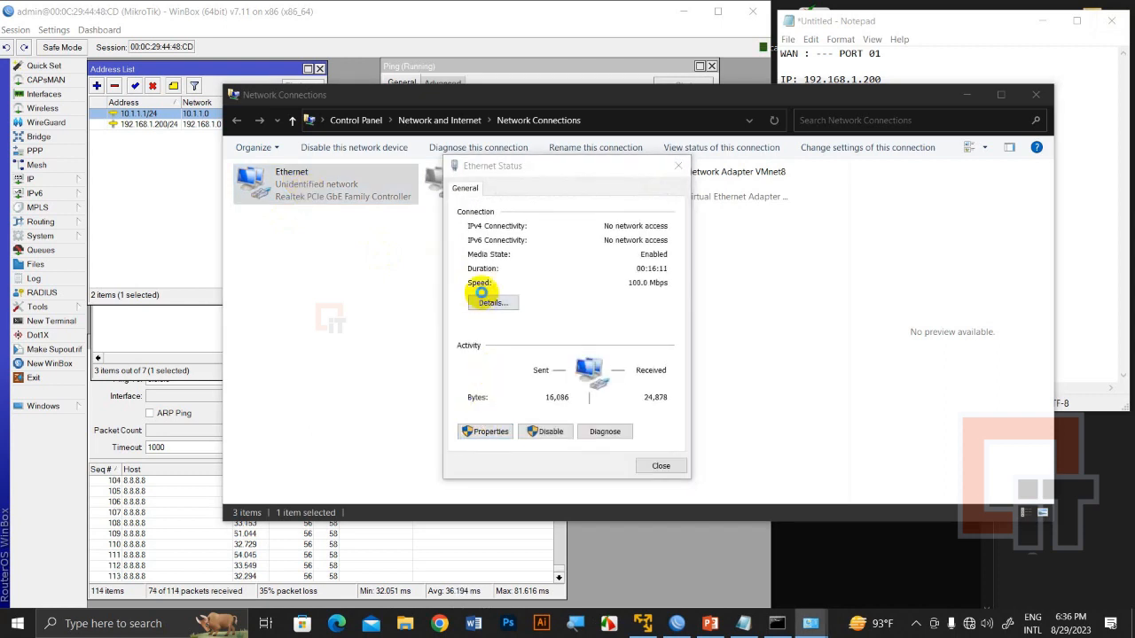
click(502, 349)
double_click(592, 349)
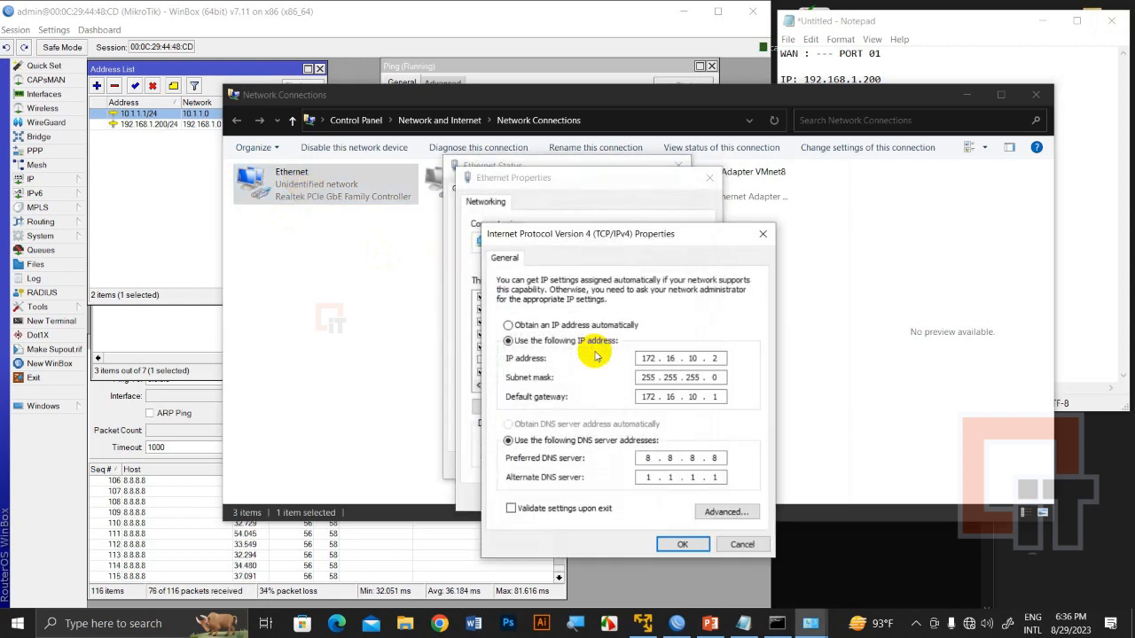
Clear the old static IPv4 settings and manually set the IP address to 10.1.1.2.
click(508, 325)
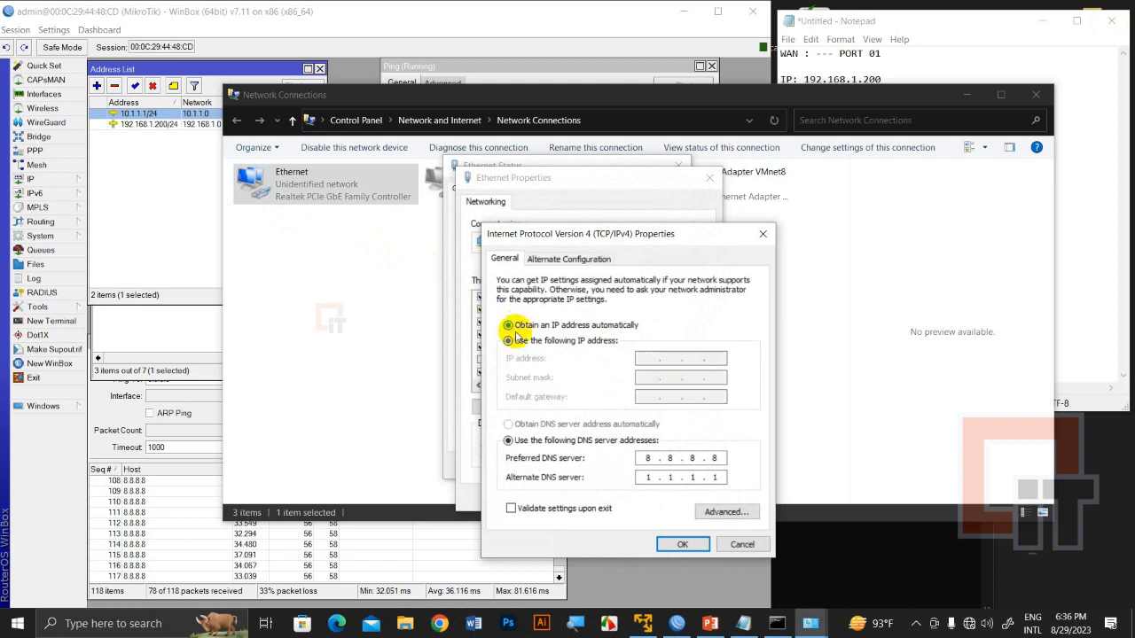
click(510, 342)
click(653, 358)
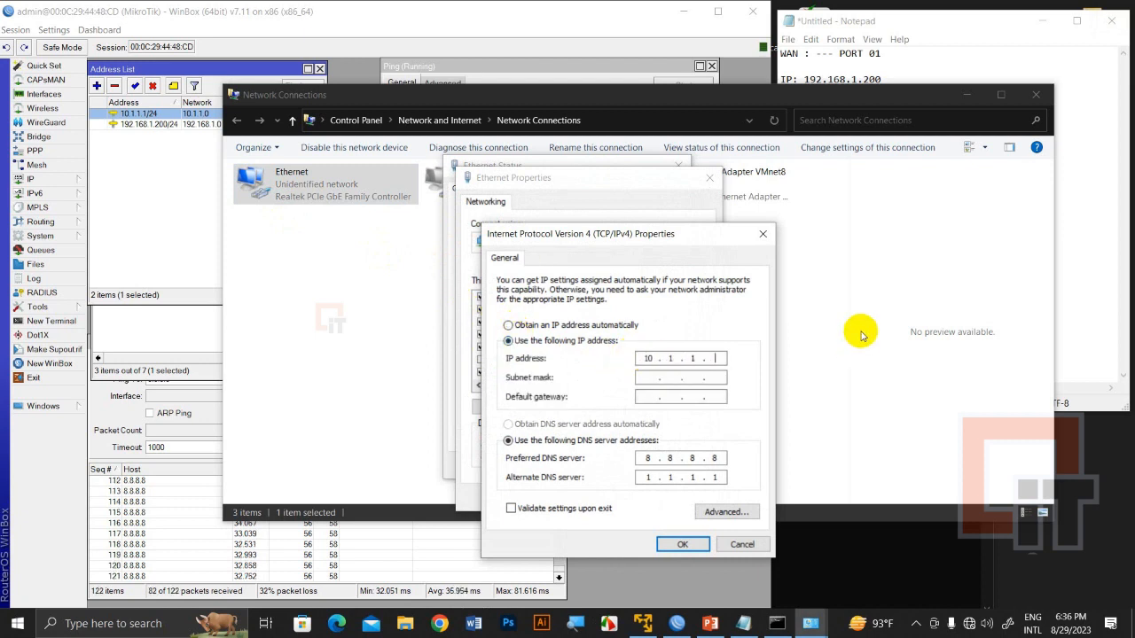
Set the subnet mask to 255.255.255.0 and the default gateway to 10.1.1.1 per the PC notes, and save the Ethernet adapter settings.
click(995, 40)
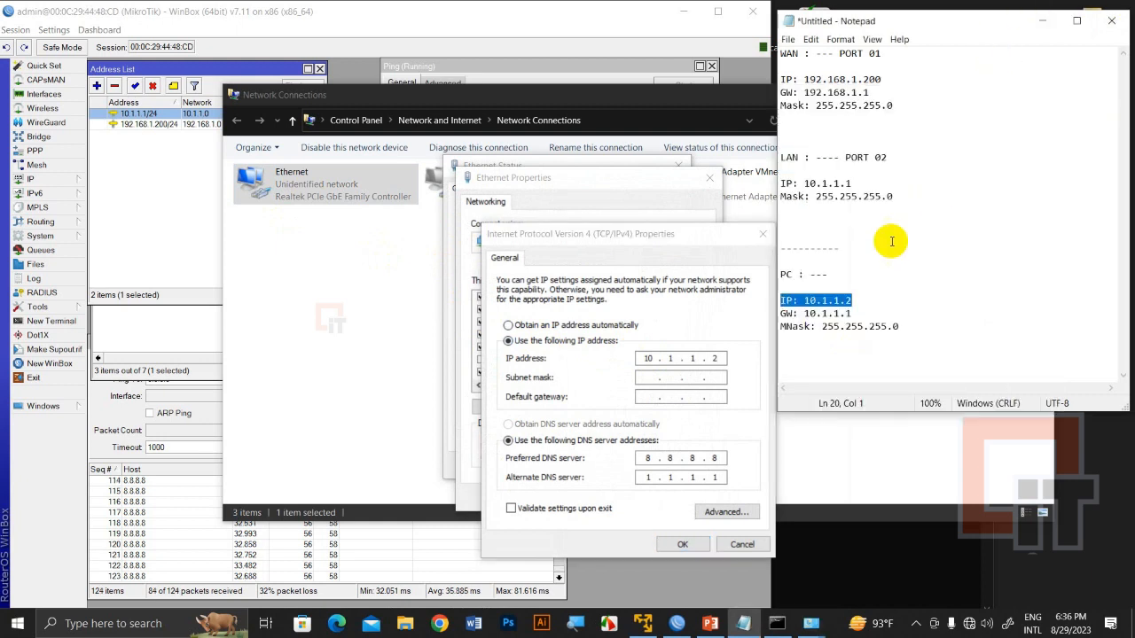
click(855, 301)
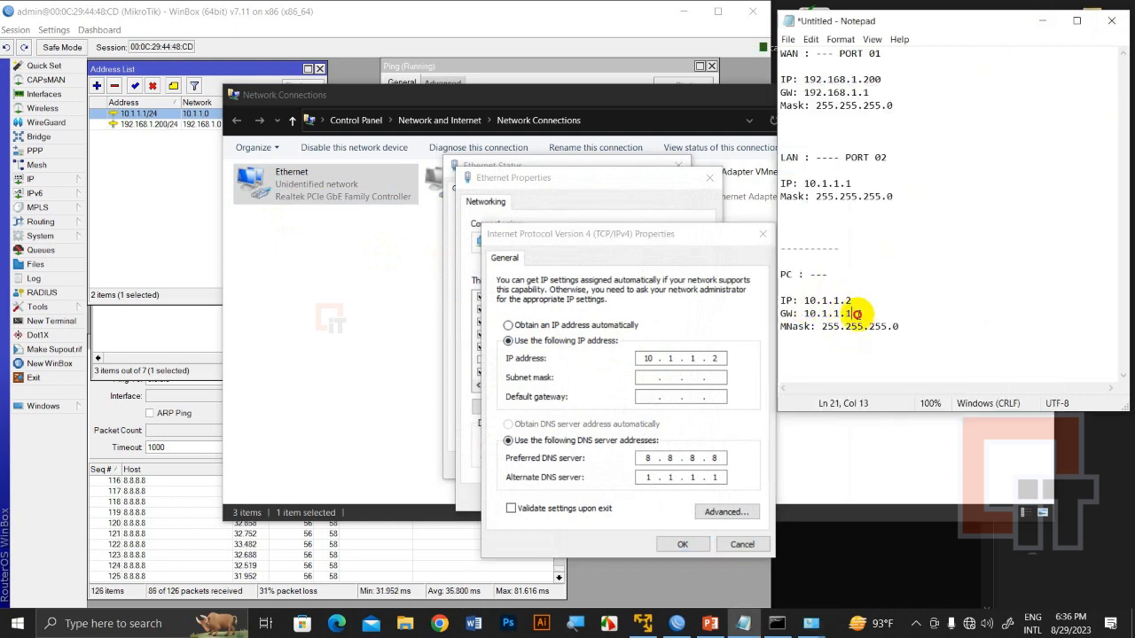
drag(852, 314, 801, 314)
click(793, 384)
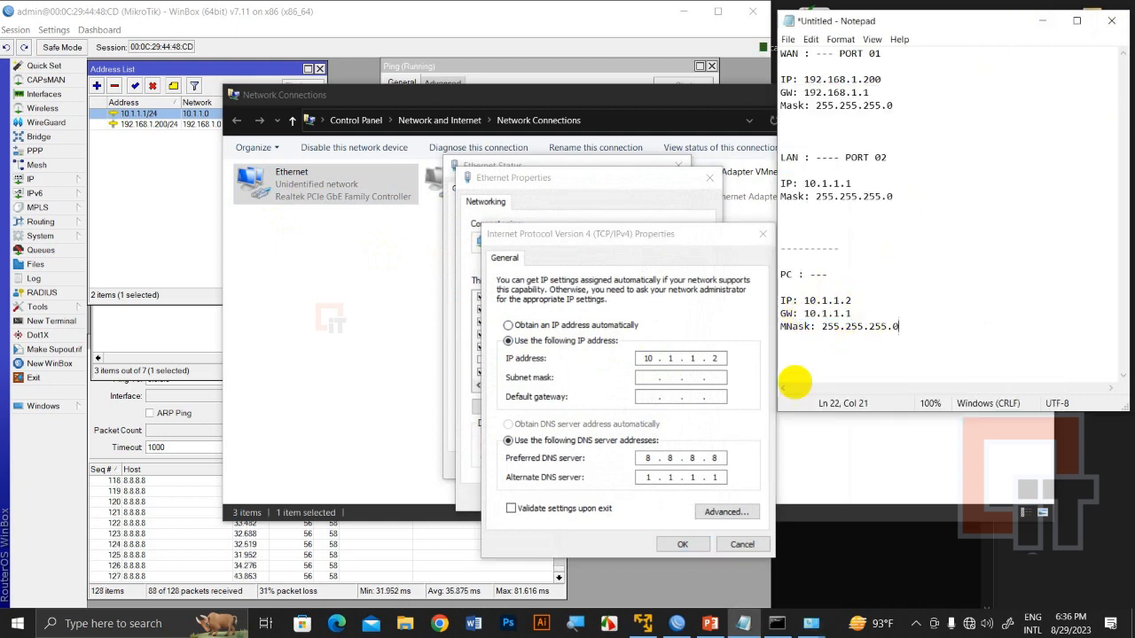
click(649, 377)
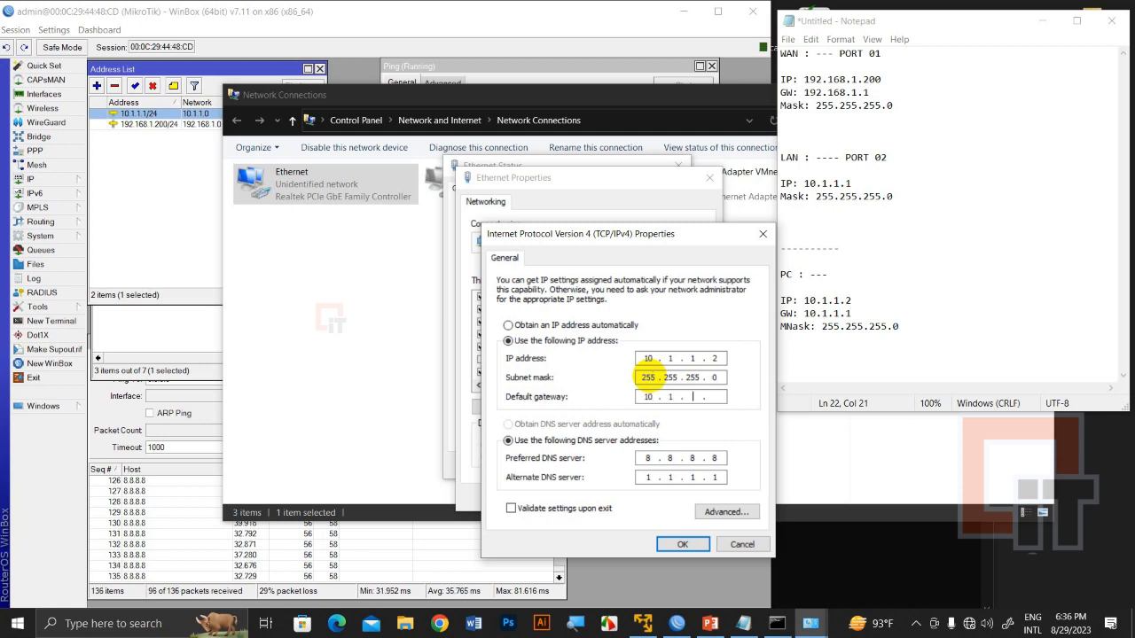
click(685, 542)
click(617, 497)
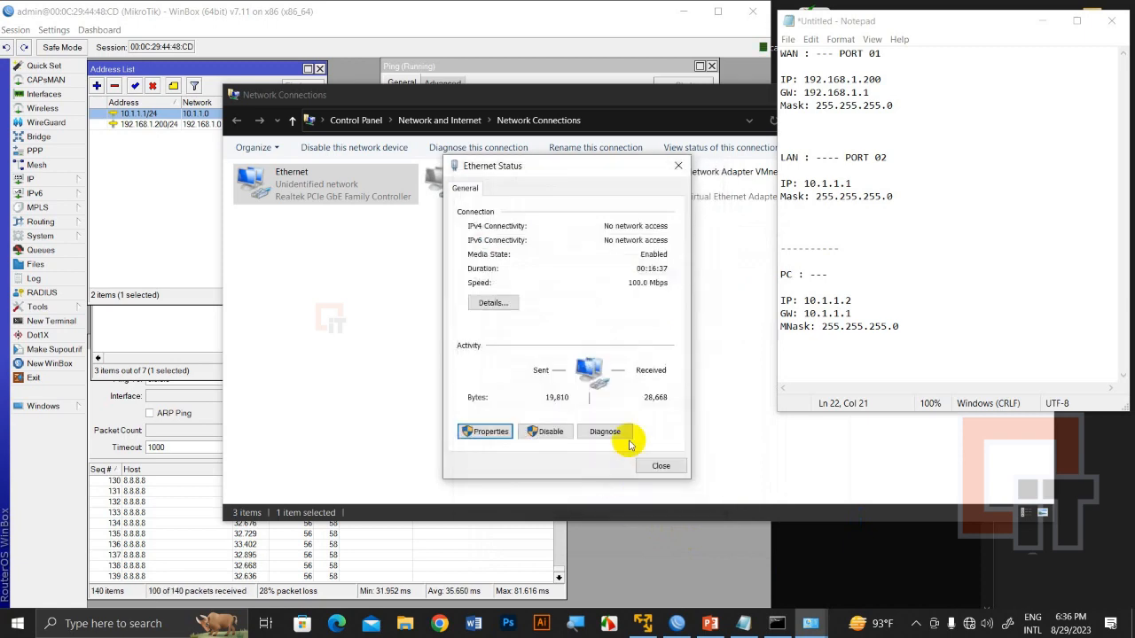
click(651, 465)
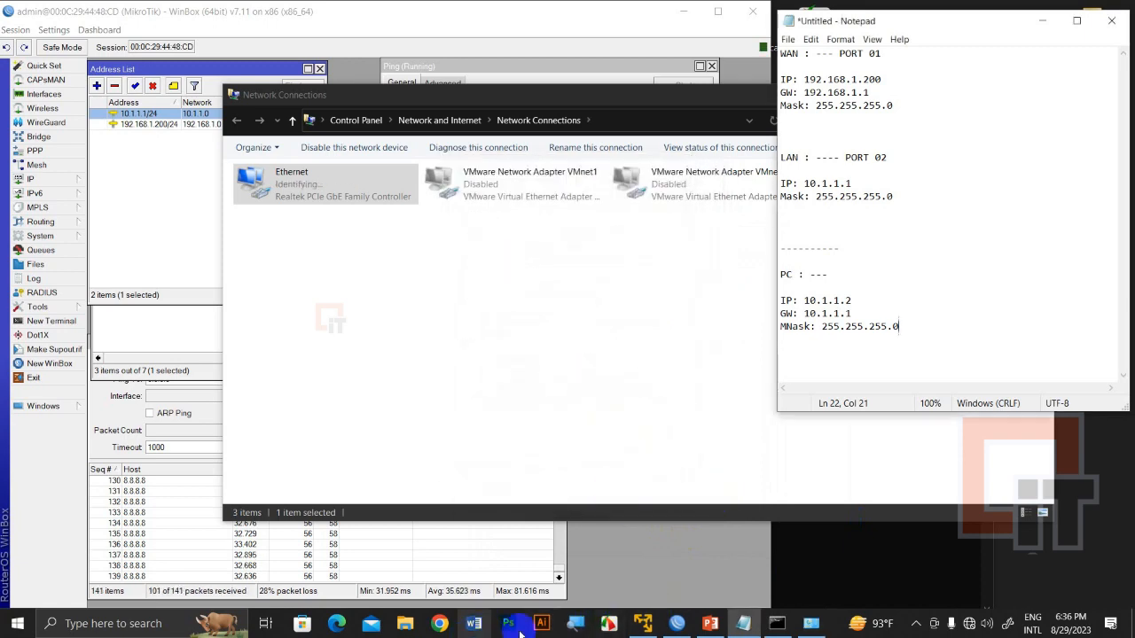
Open a second Command Prompt and run ipconfig to check the PC's address, mask and gateway.
click(841, 580)
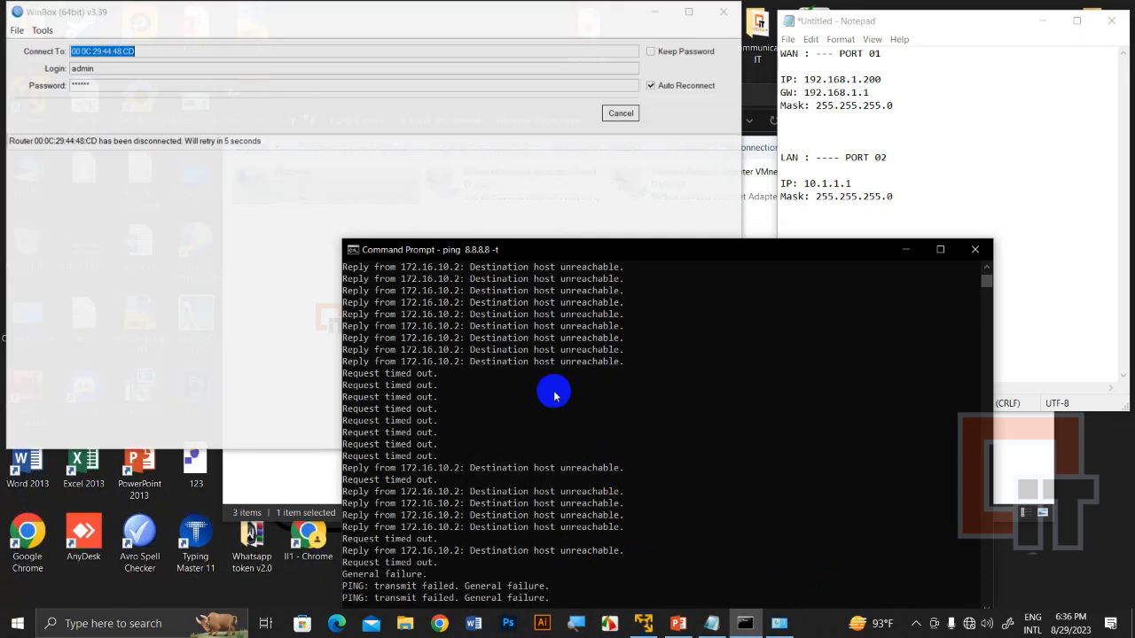
click(650, 11)
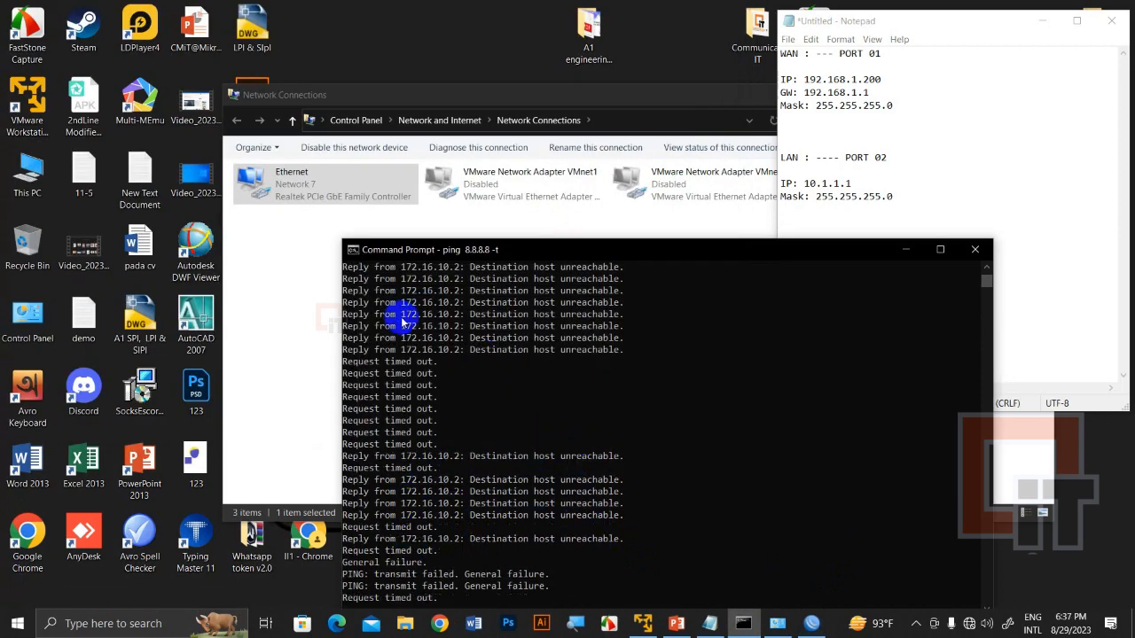
click(94, 619)
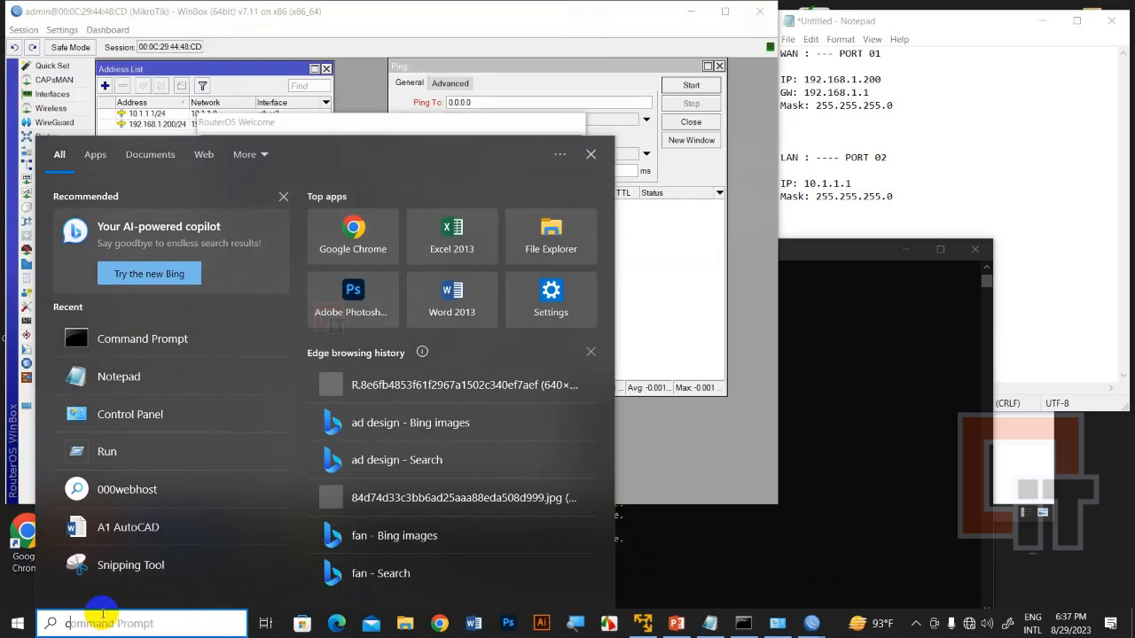
text(cmd)
key(Return)
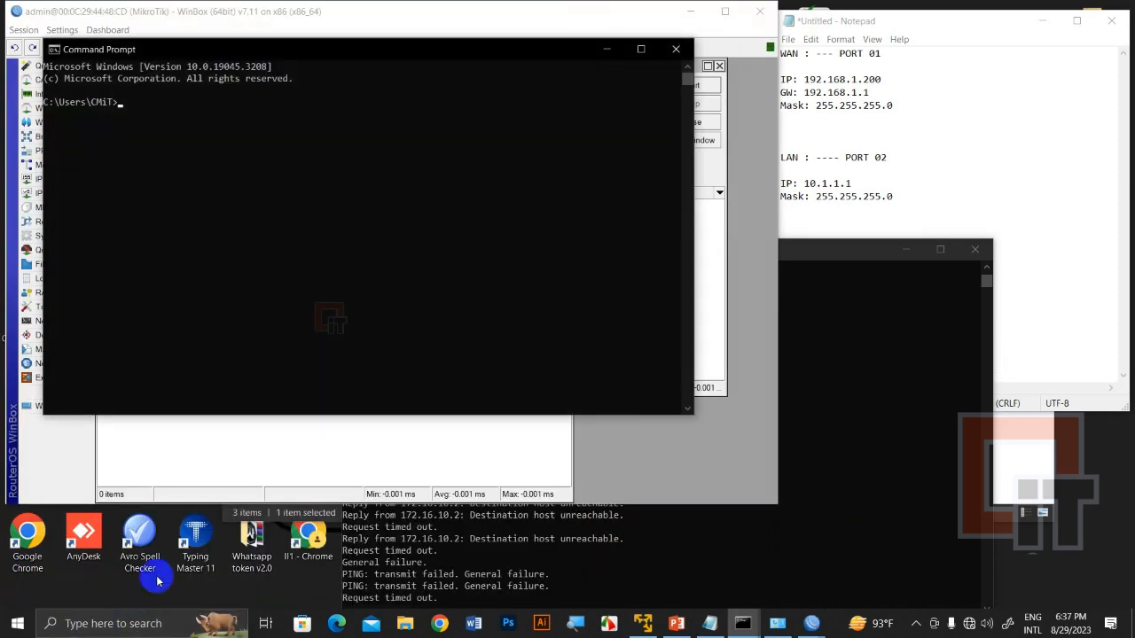
text(ipconfi)
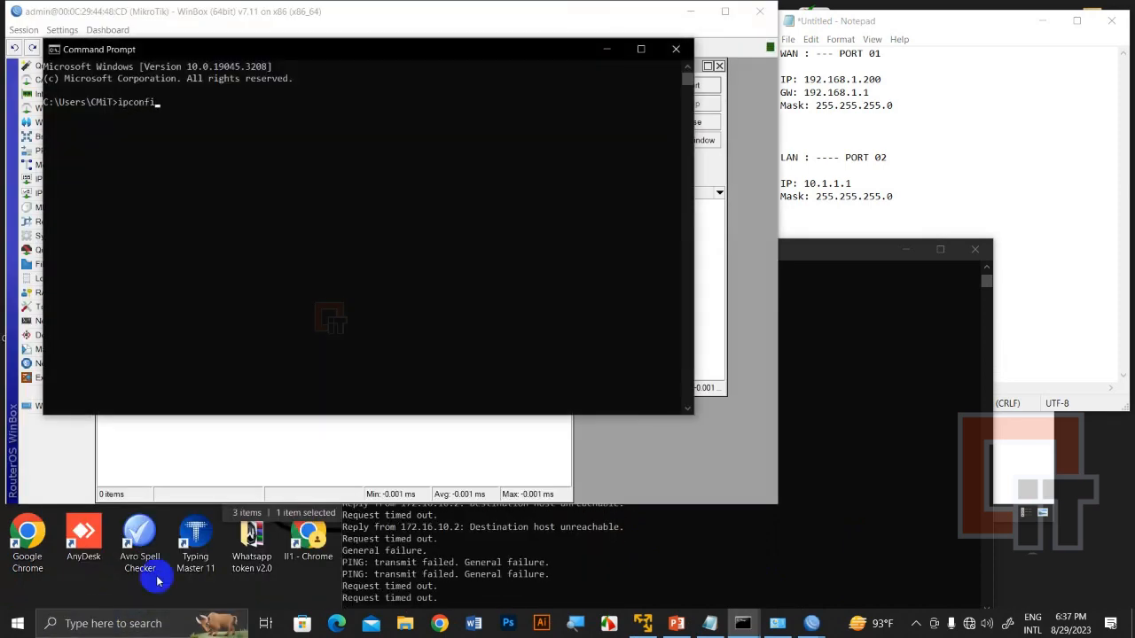
text(g)
key(Return)
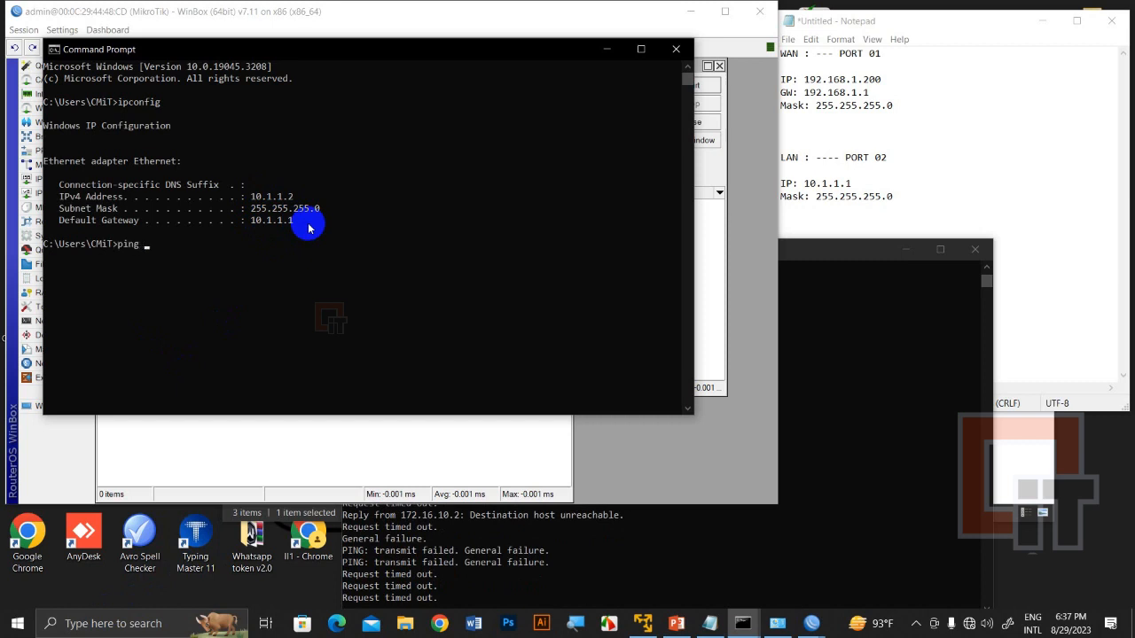
Start a continuous ping from the PC to 10.1.1.1 and move its window clear of the router's address list.
text(0.1.1.1 -t)
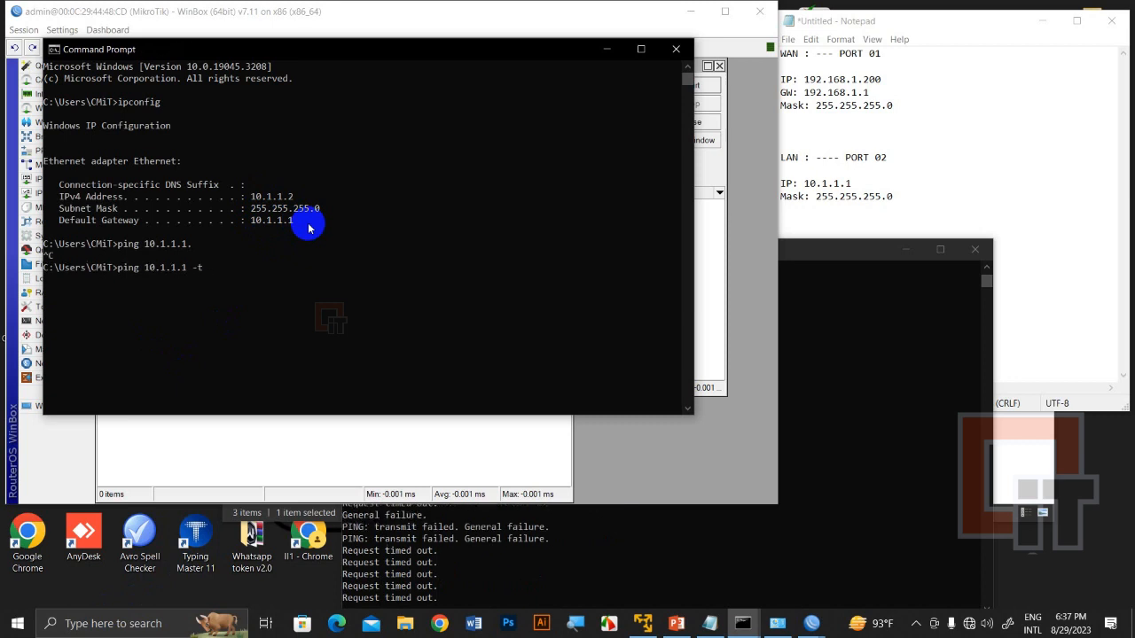
key(Return)
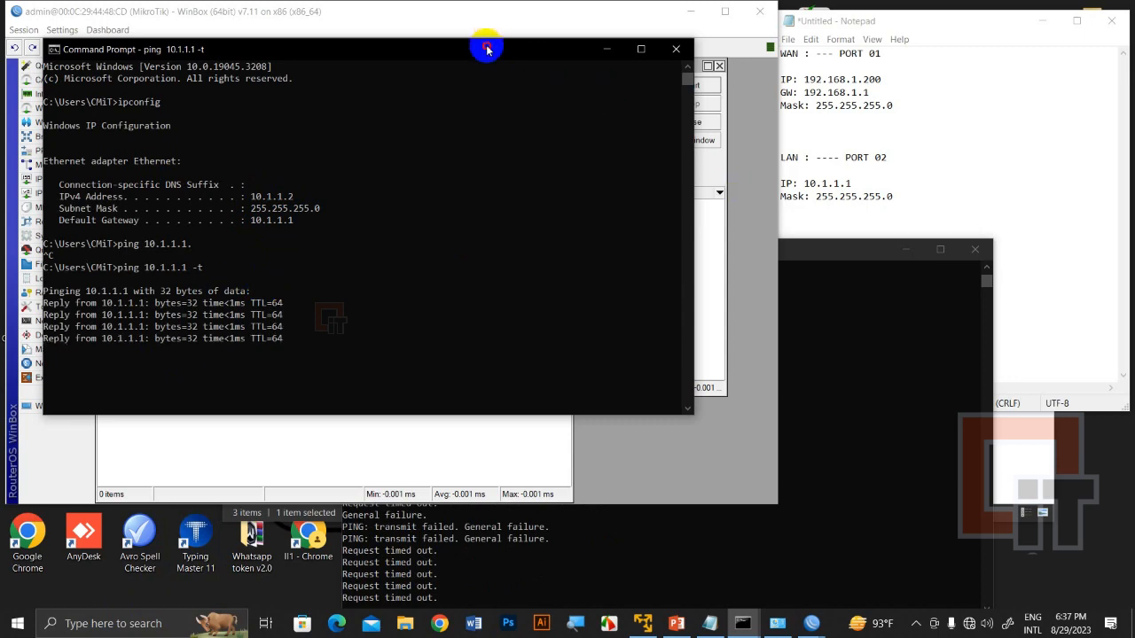
drag(486, 49, 882, 222)
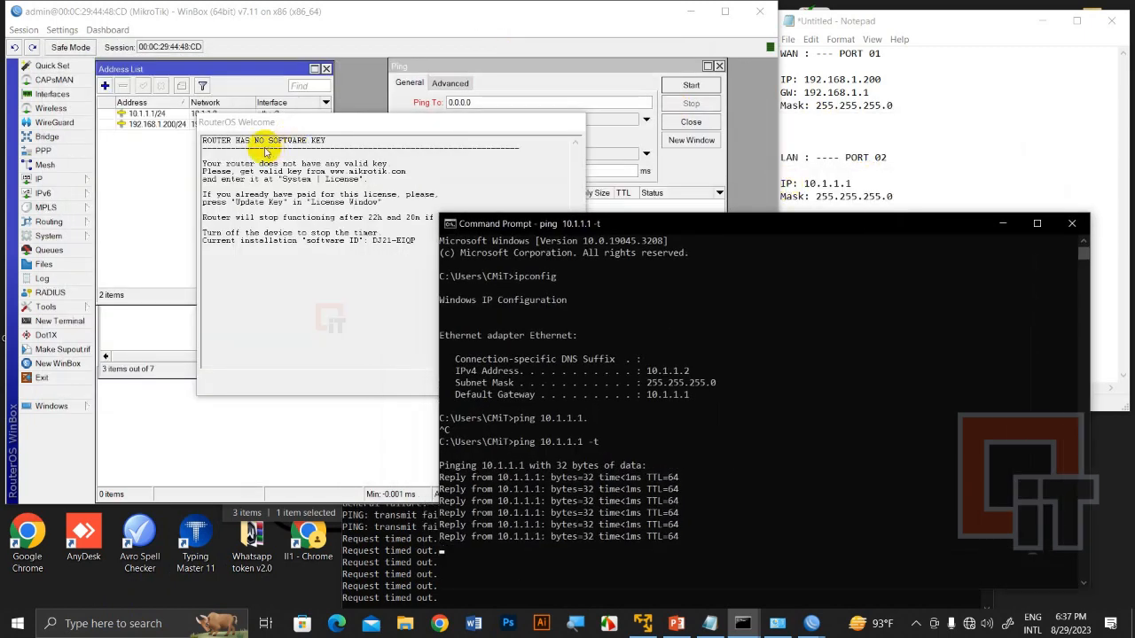
Disable the ether2 address 10.1.1.1/24 while the PC's 10.1.1.1 ping is running, and enable it again.
click(145, 110)
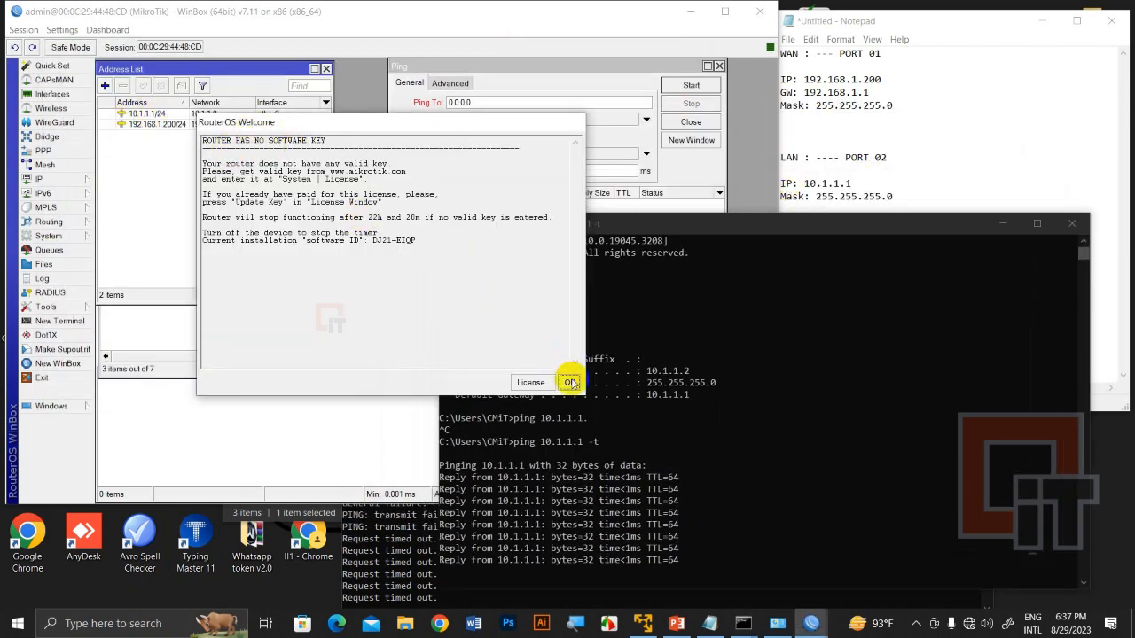
click(570, 382)
click(146, 115)
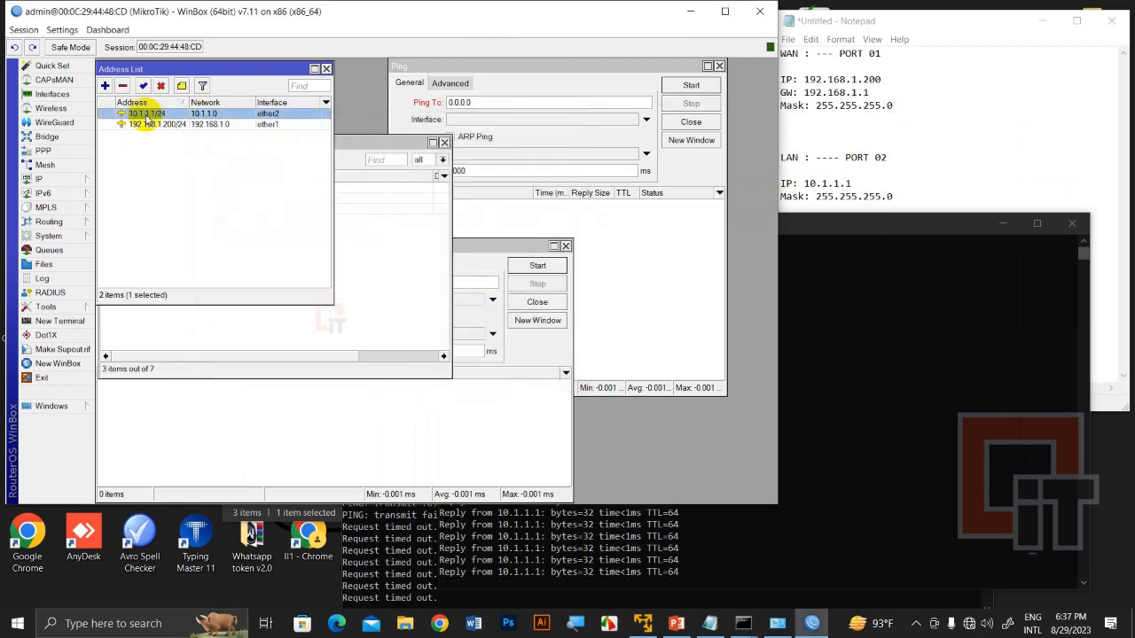
click(161, 86)
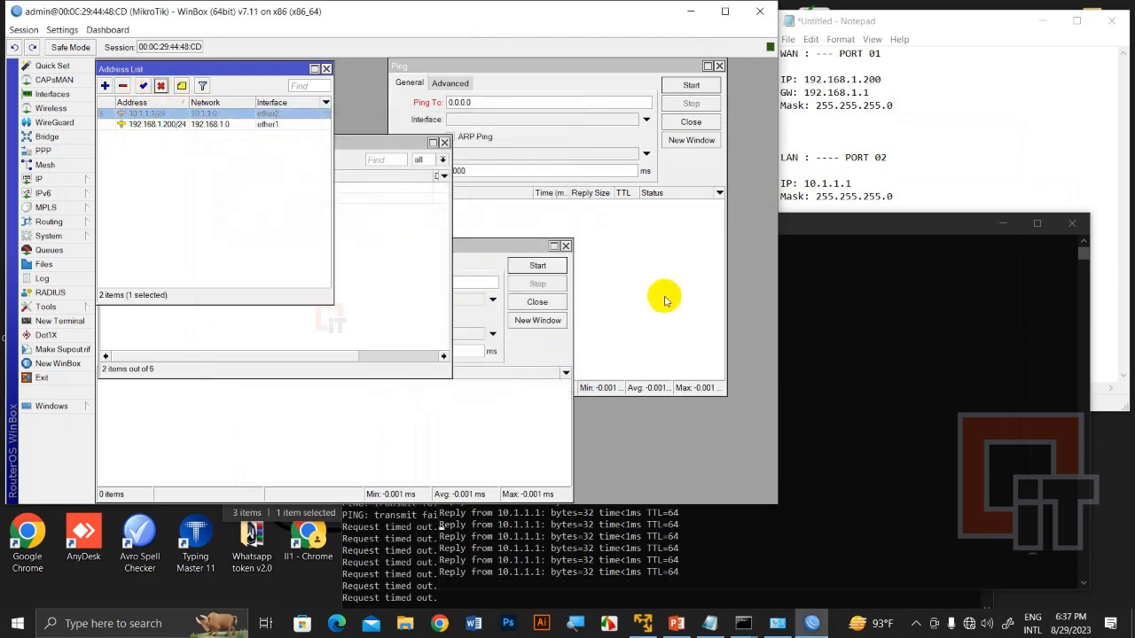
click(879, 378)
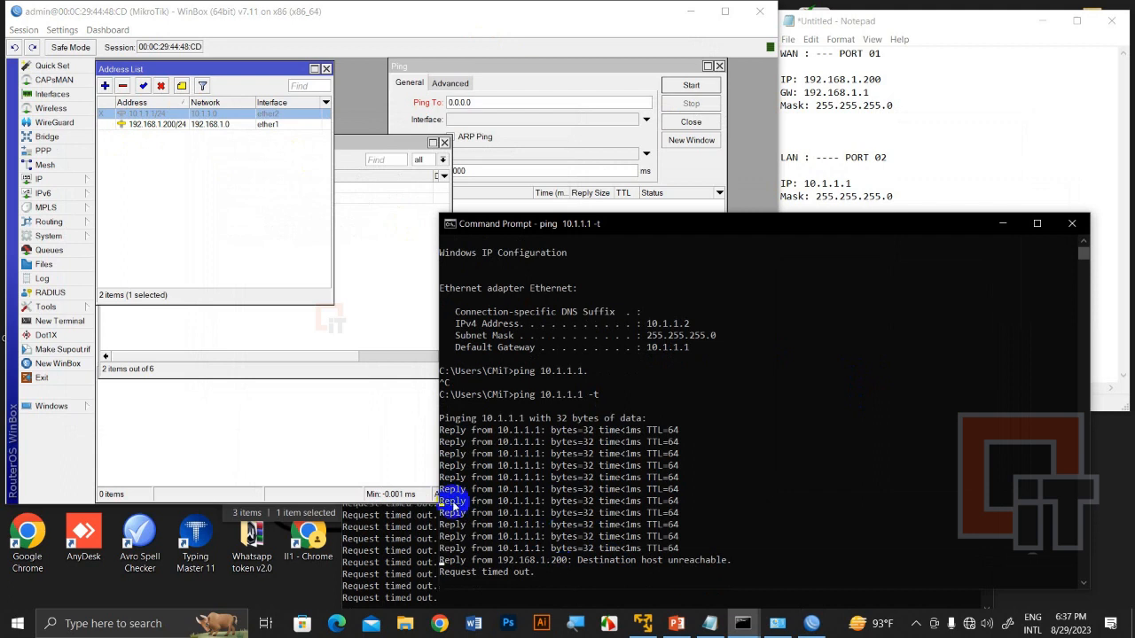
click(142, 85)
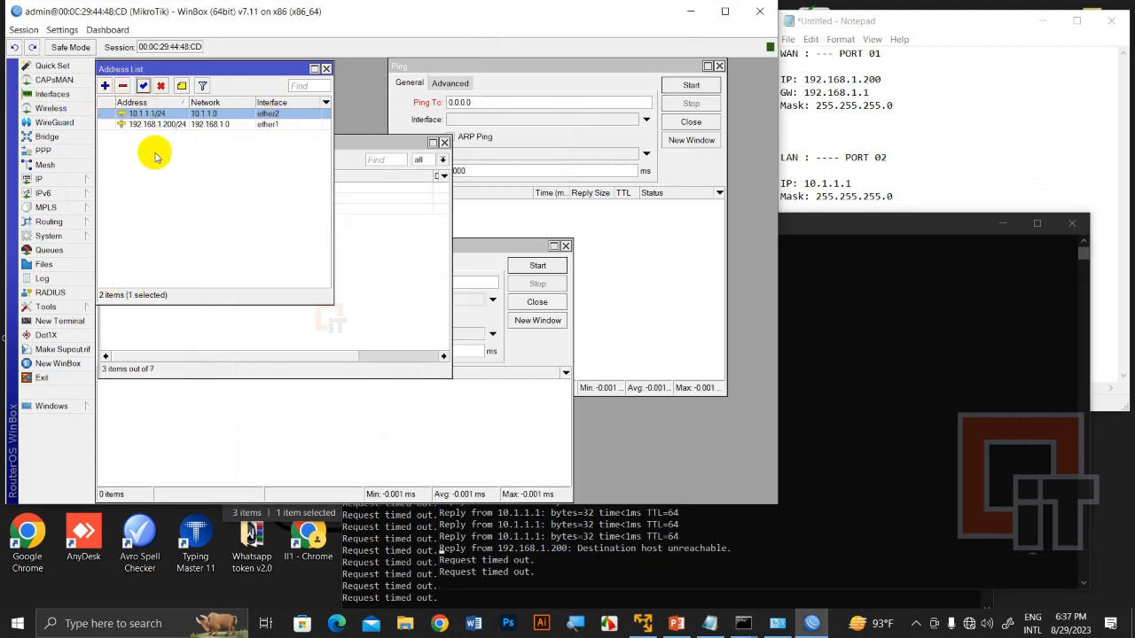
click(599, 560)
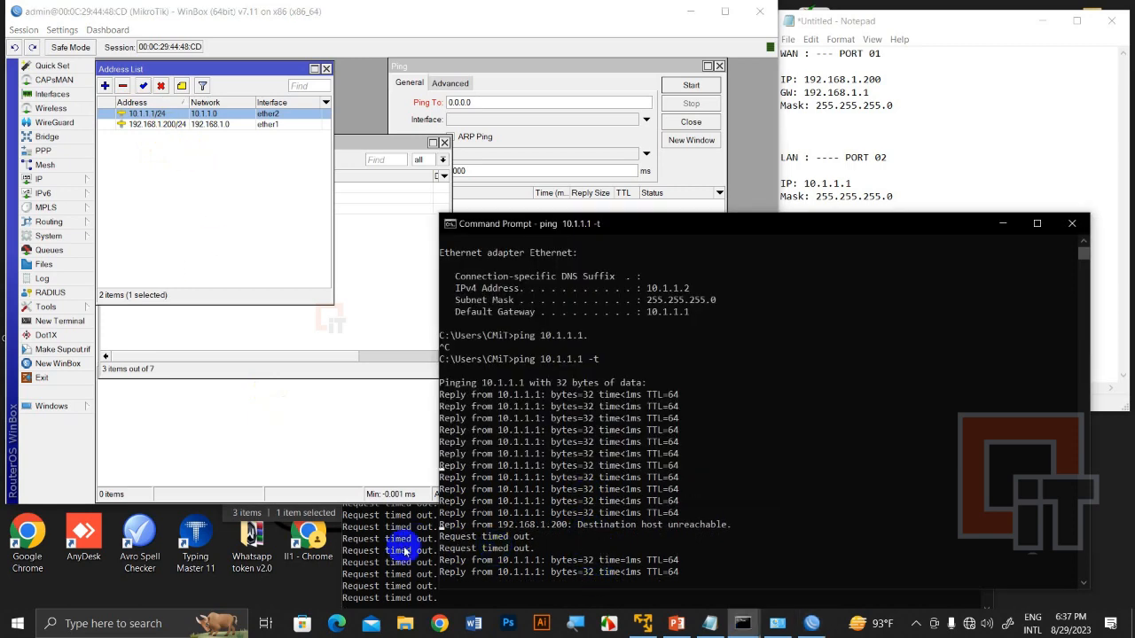
Check the PC's running 8.8.8.8 ping and the router's route list.
click(404, 552)
drag(630, 251, 326, 238)
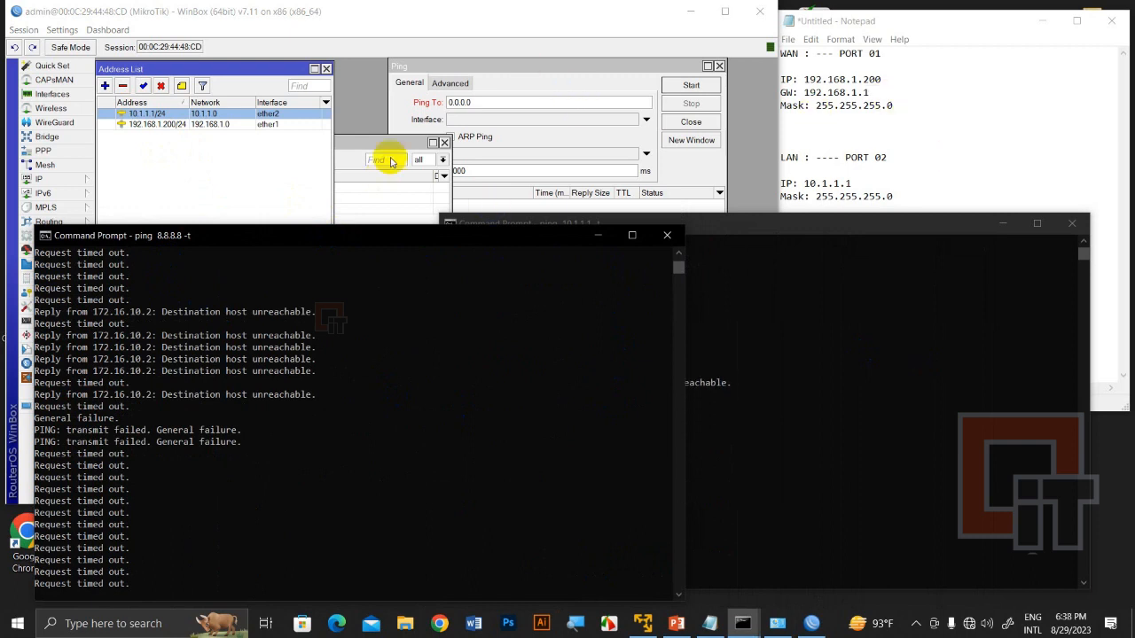
click(397, 150)
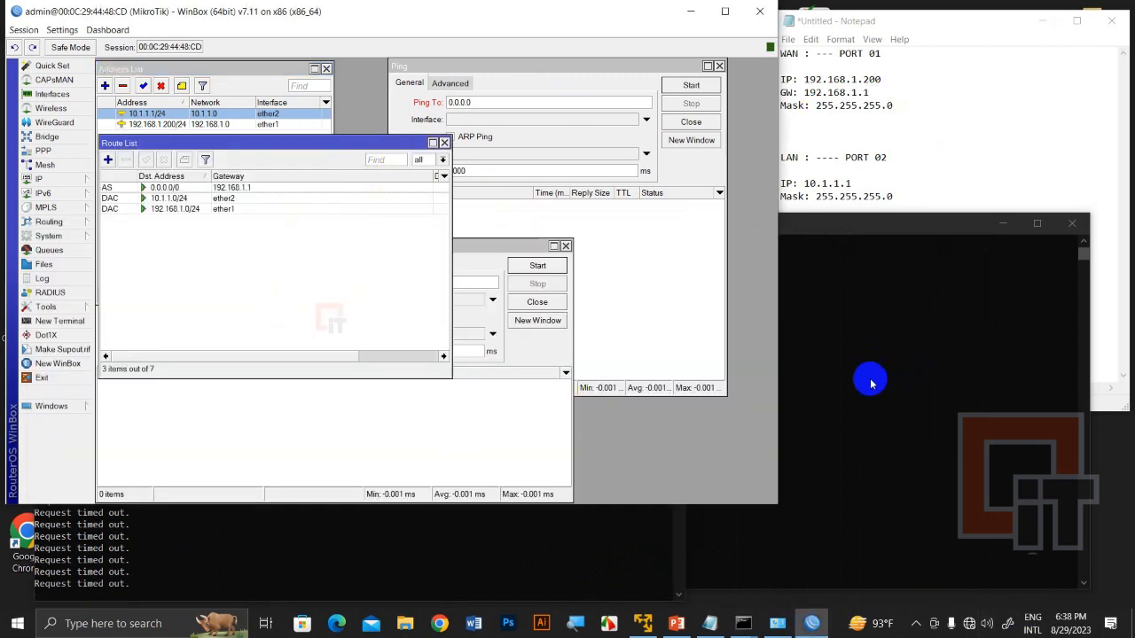
Close the spare ping window, ping 8.8.8.8 from the router, and compare it with the PC's 8.8.8.8 ping.
click(683, 286)
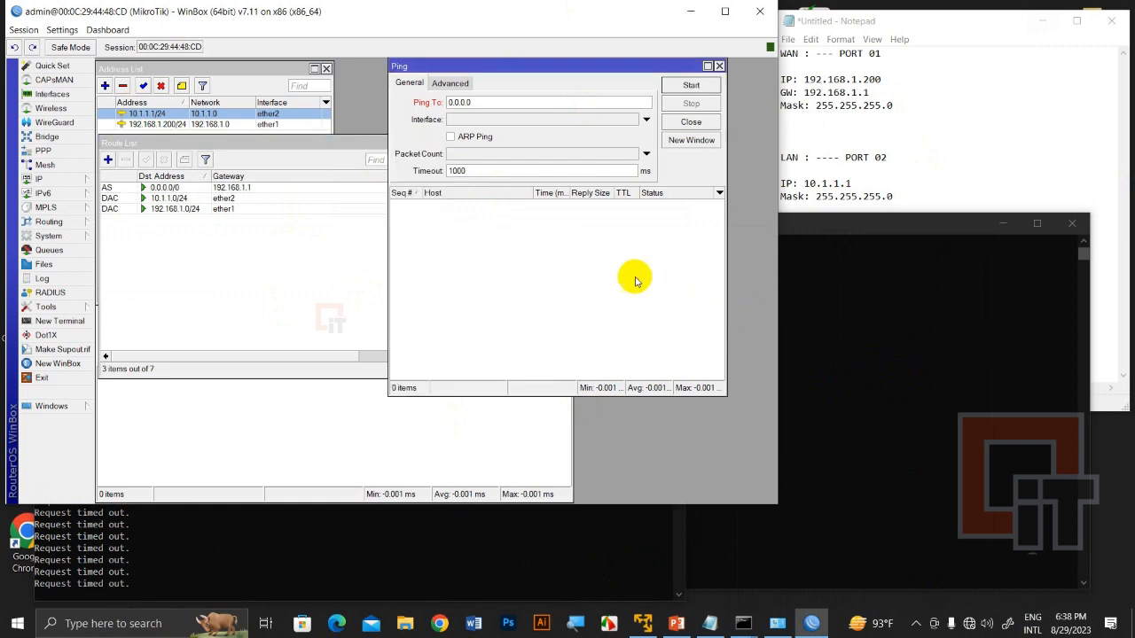
click(720, 67)
click(423, 440)
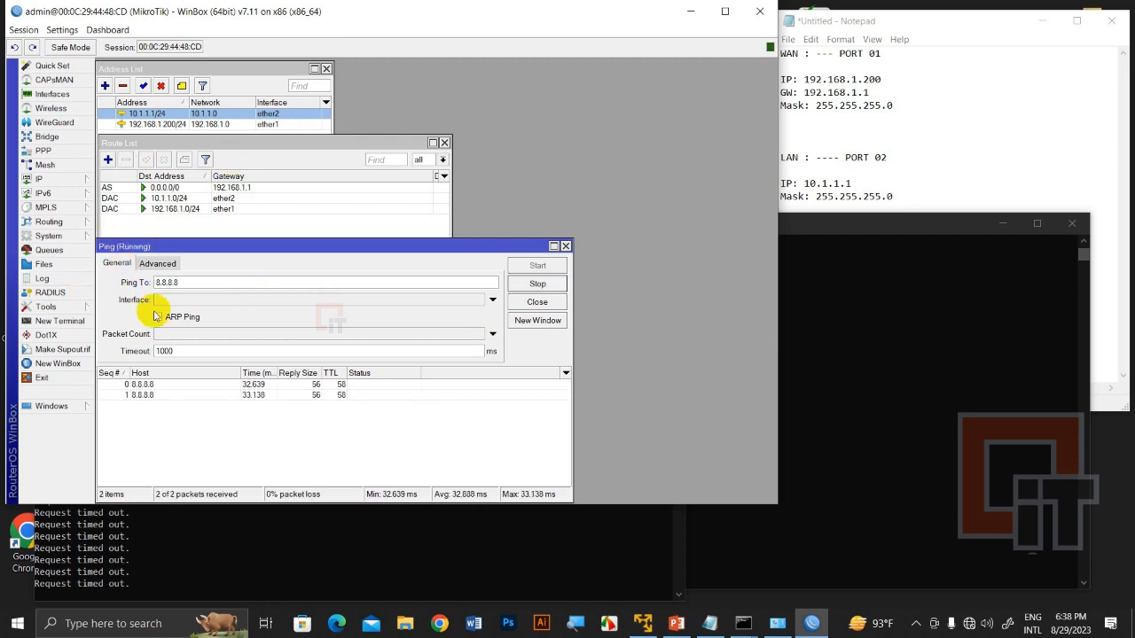
click(872, 377)
click(333, 519)
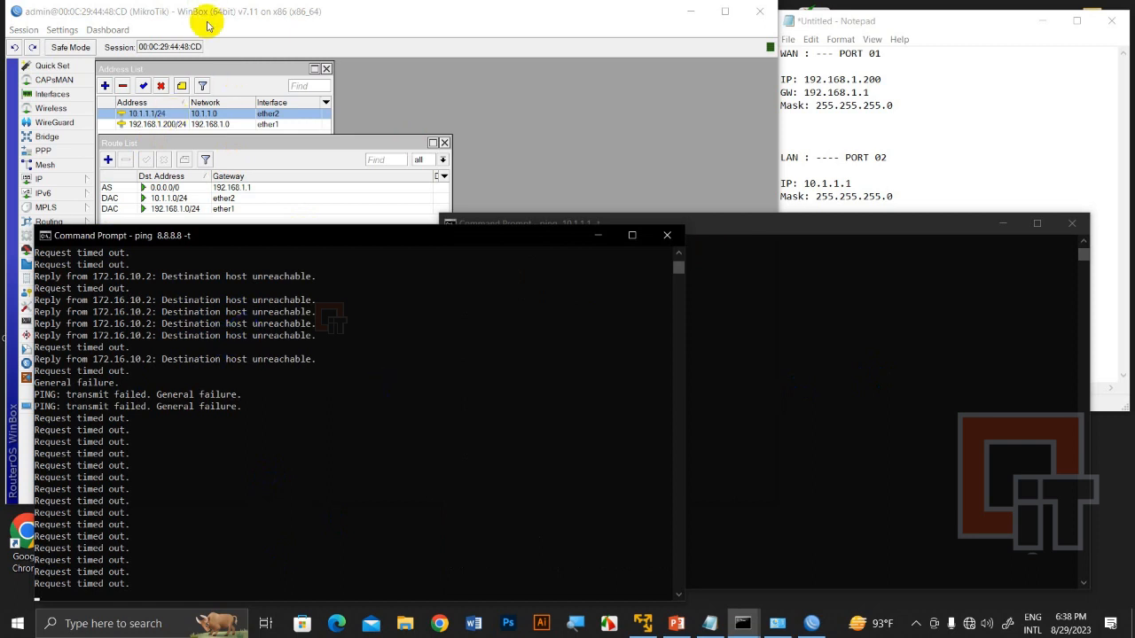
Start a new NAT rule in the router's firewall with srcnat as its chain.
click(227, 13)
click(40, 179)
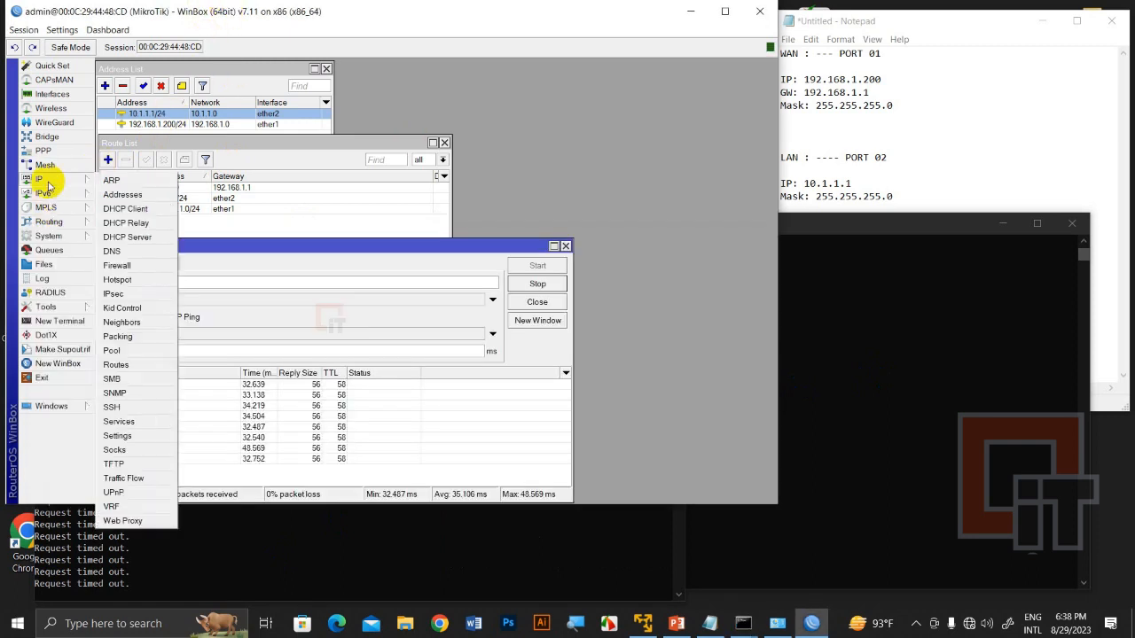
click(118, 266)
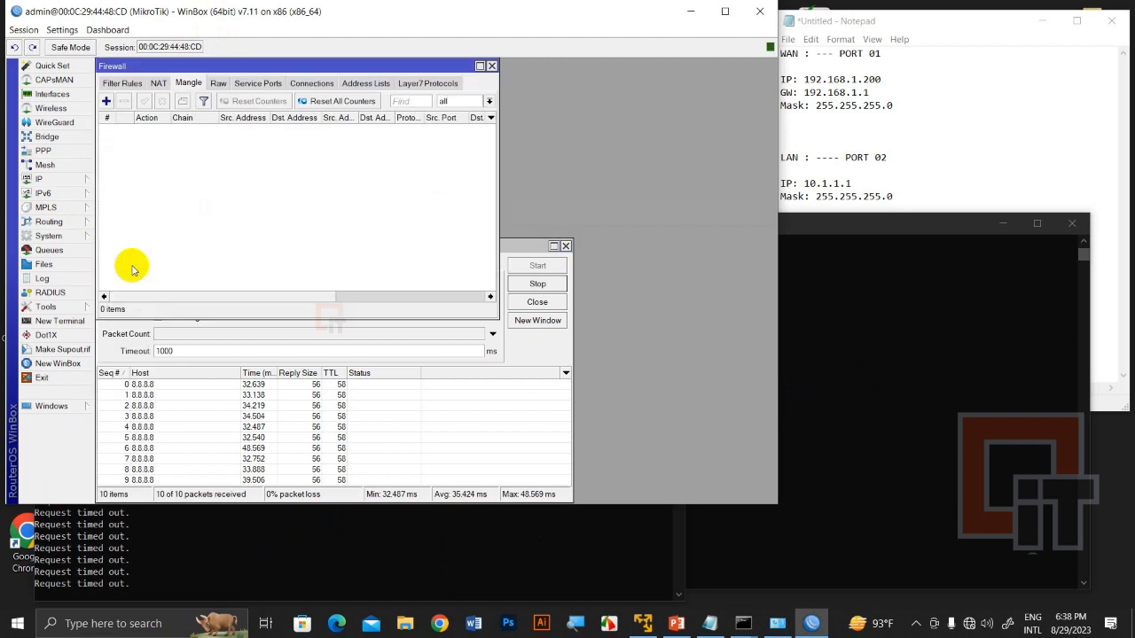
click(164, 83)
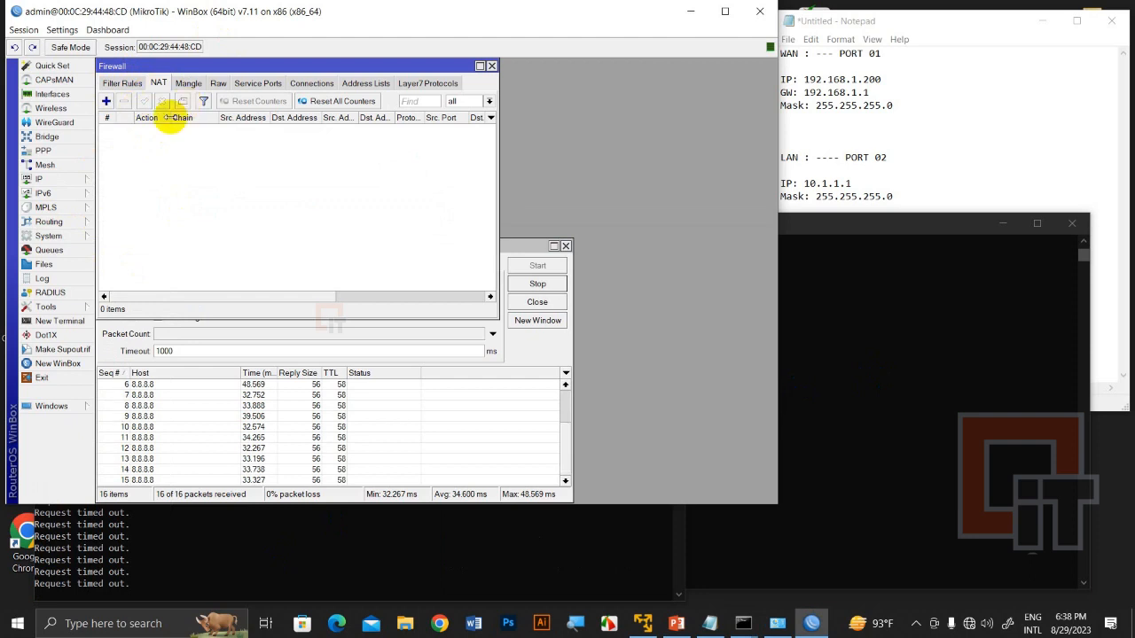
click(107, 102)
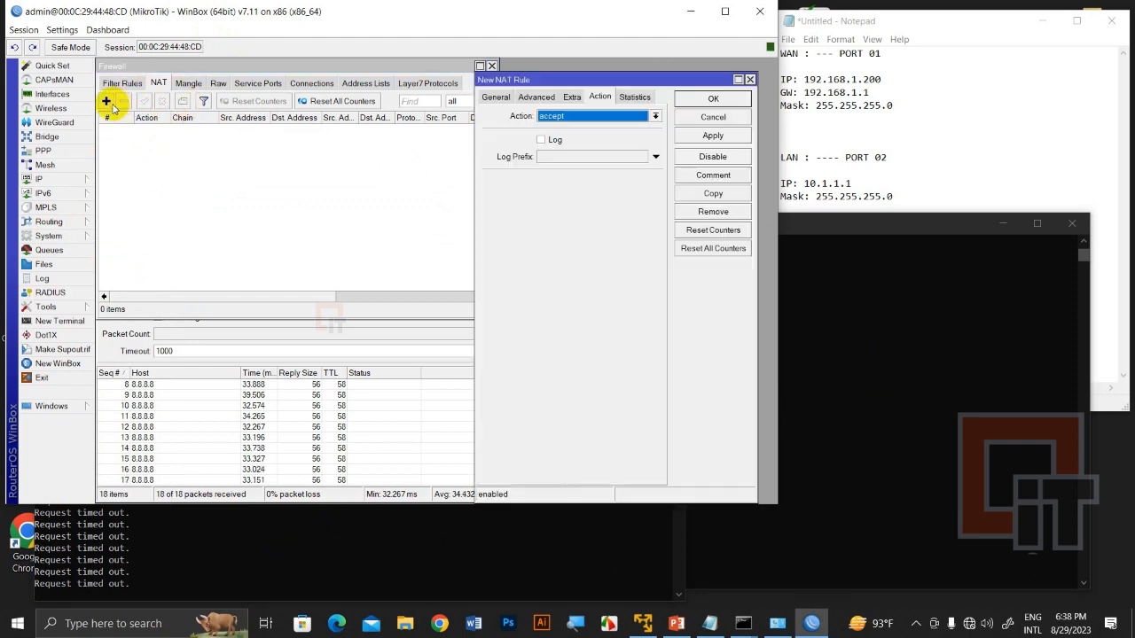
drag(474, 72, 333, 61)
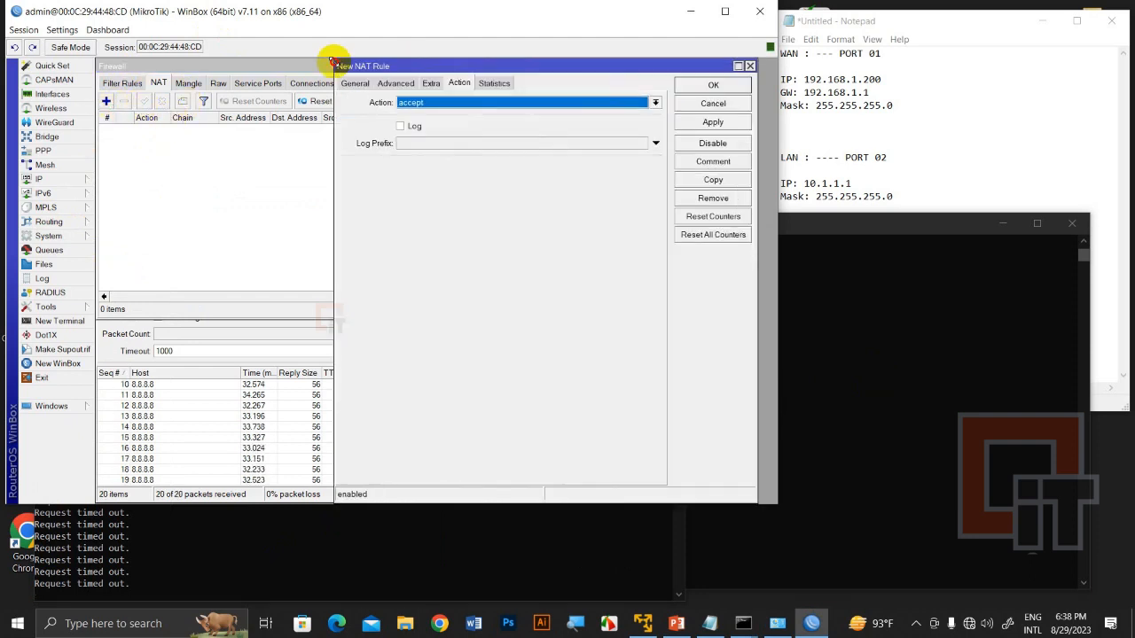
click(353, 81)
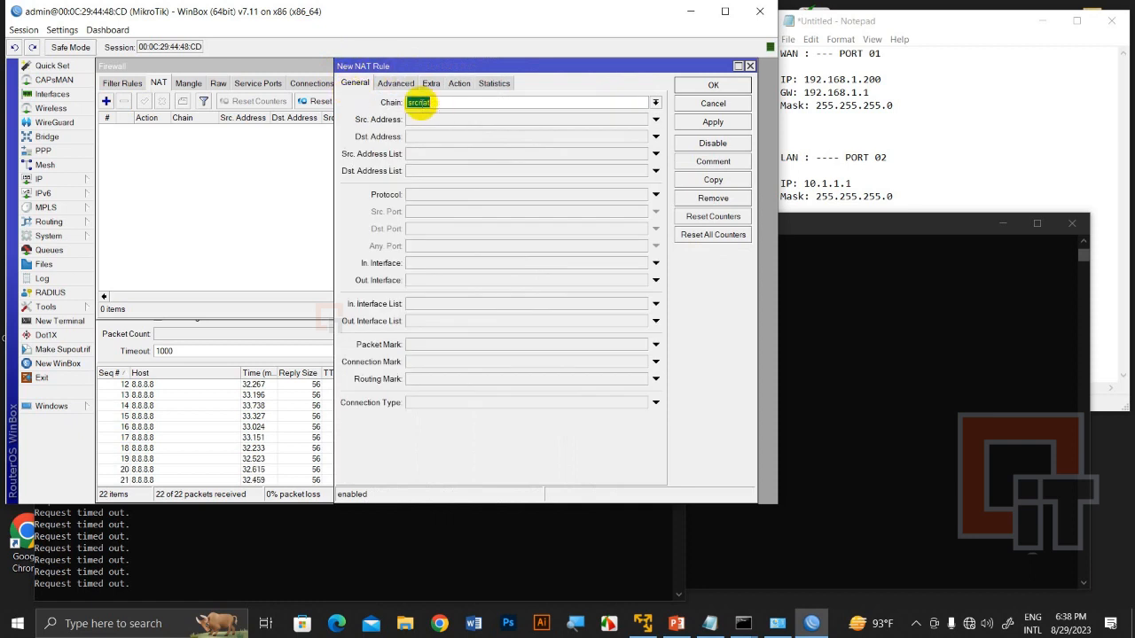
key(BackSpace)
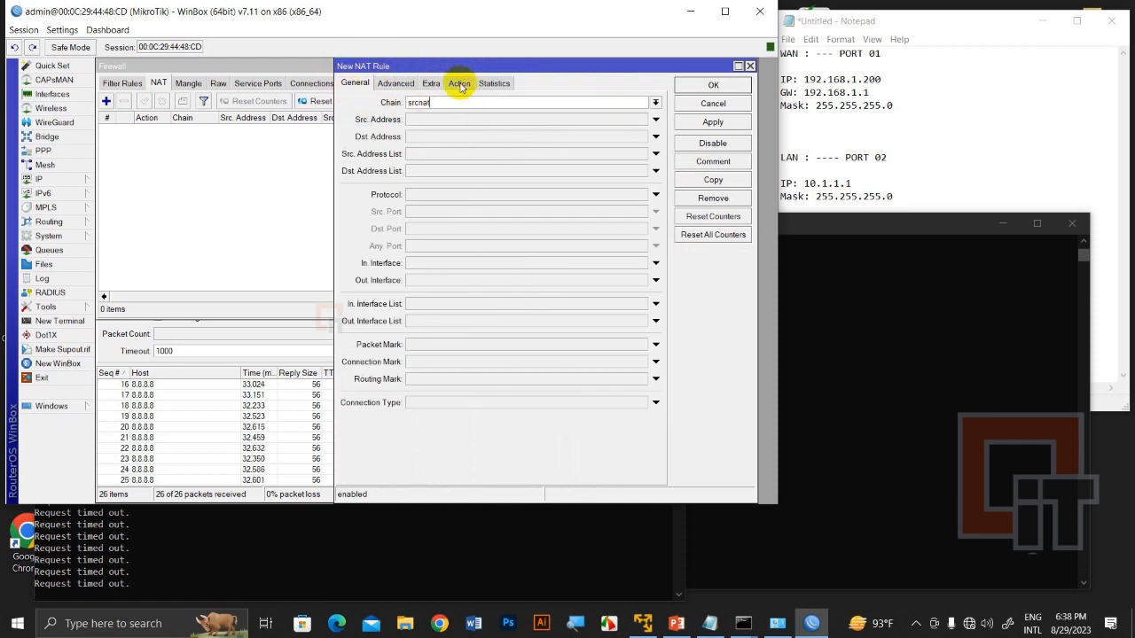
Set the new NAT rule's action to masquerade and save the rule.
click(460, 83)
click(443, 102)
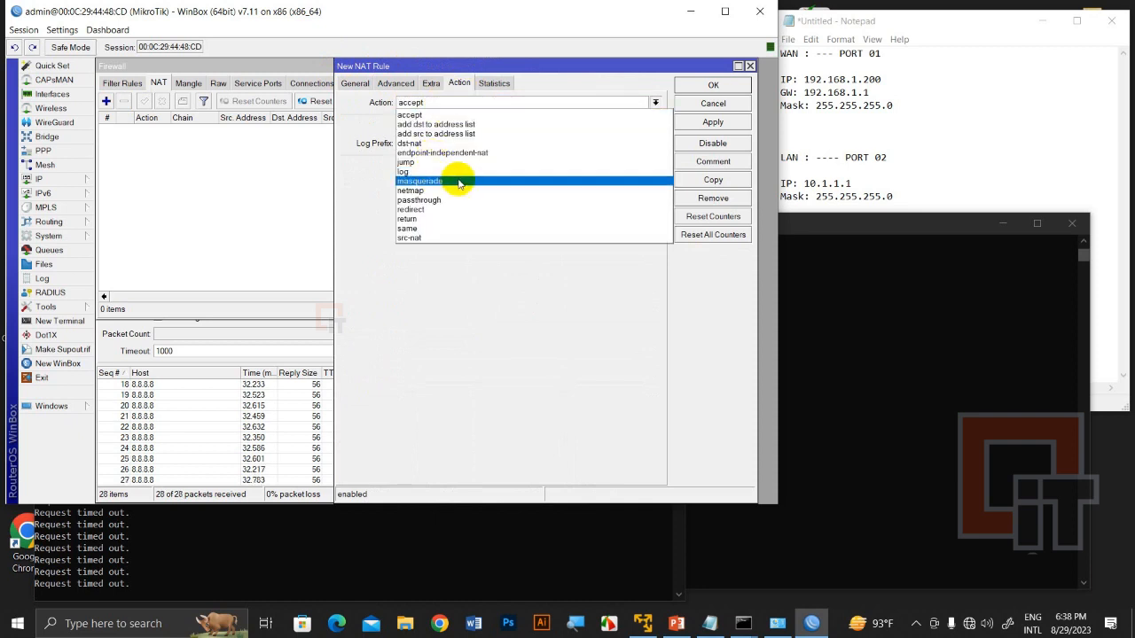
click(458, 181)
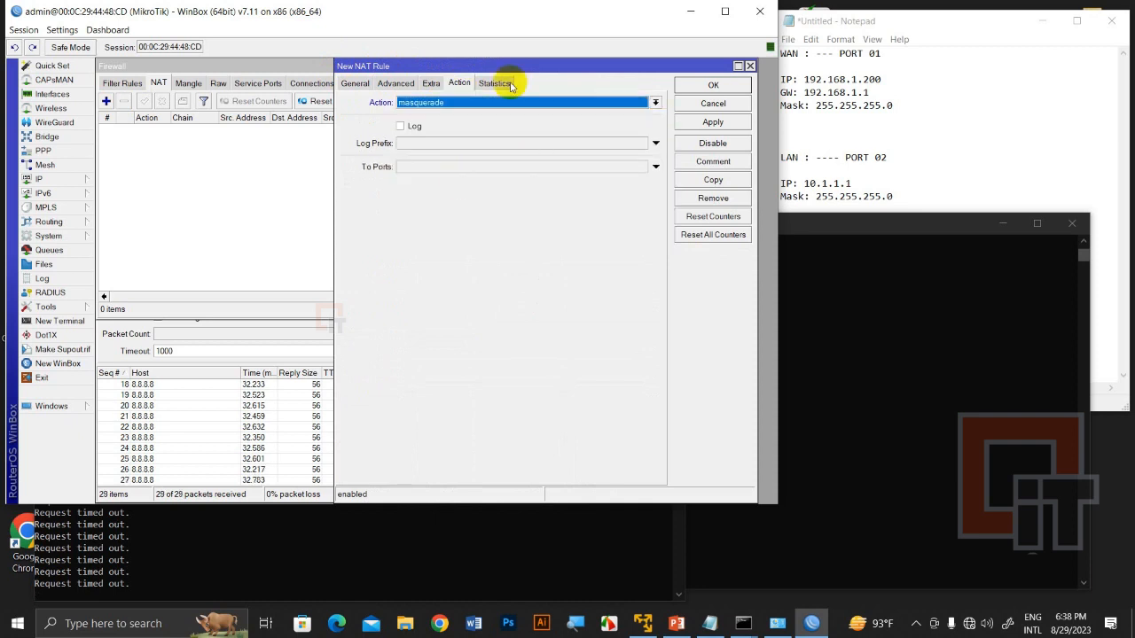
click(687, 122)
click(705, 85)
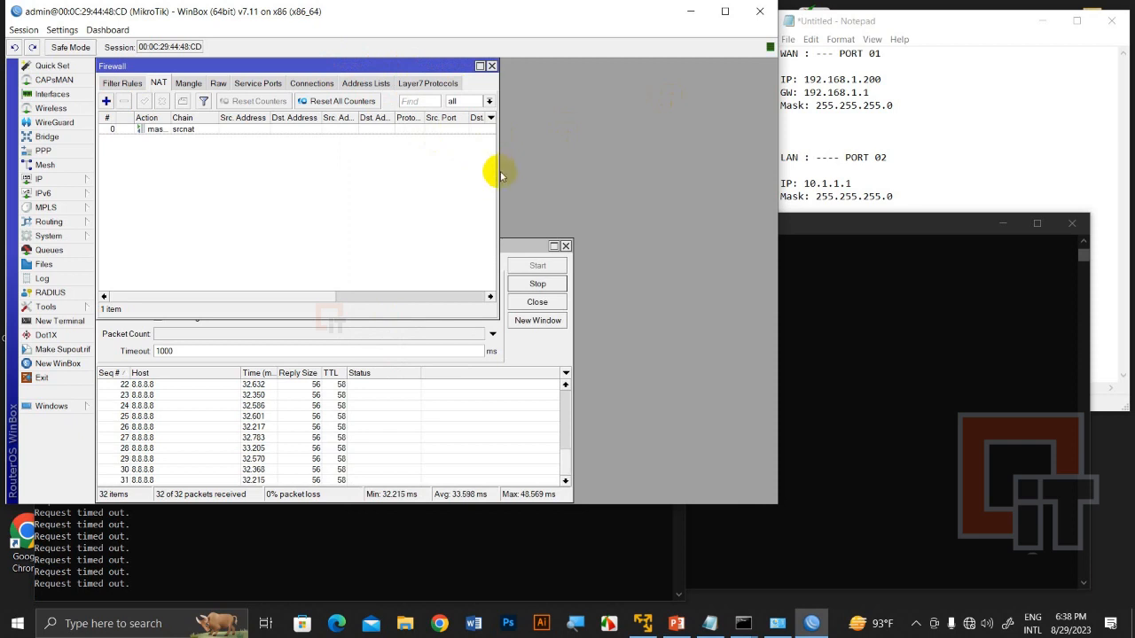
Widen the router's firewall window to show the NAT rule's traffic counters, and check the PC's 8.8.8.8 ping.
drag(497, 171, 814, 176)
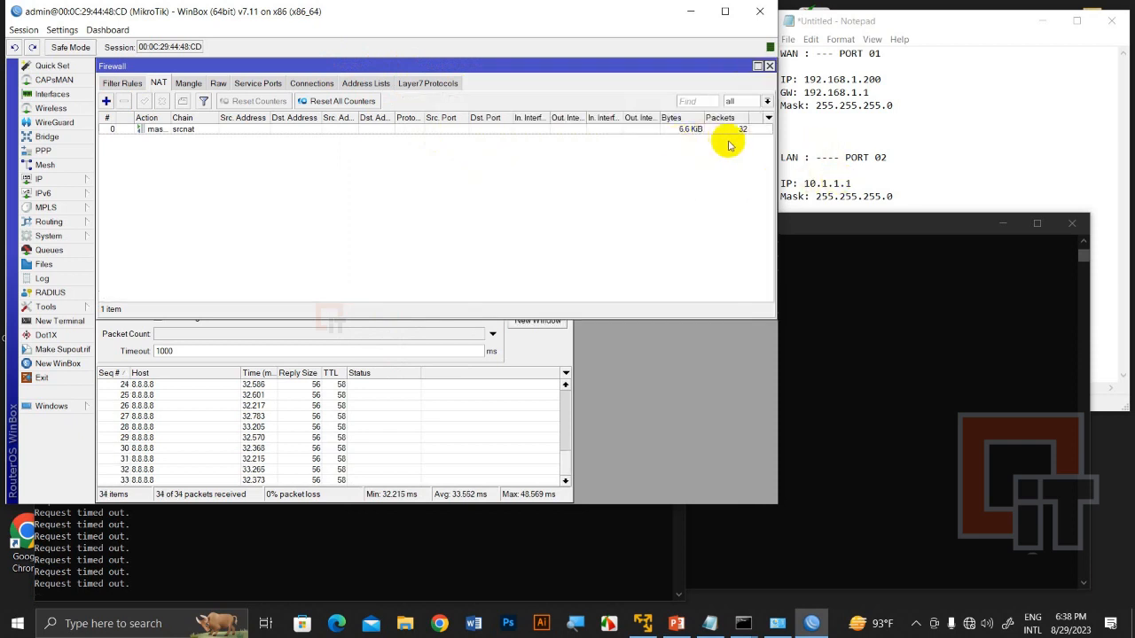
click(306, 557)
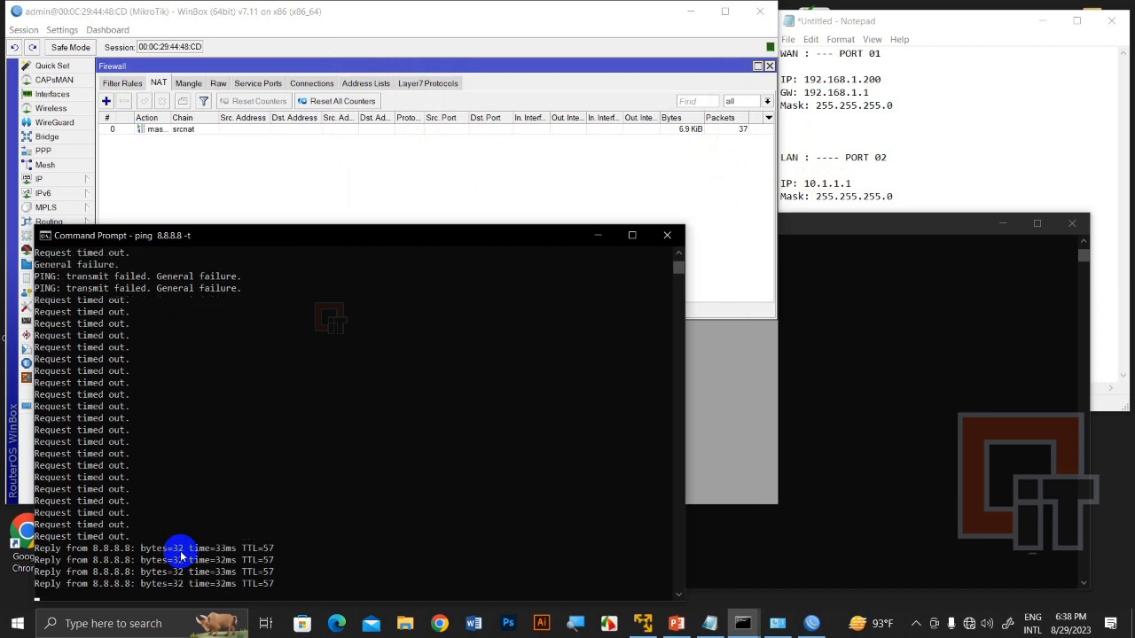
Open youtube.com in Chrome and play the video about divers repairing underwater cables at a lower volume.
click(439, 624)
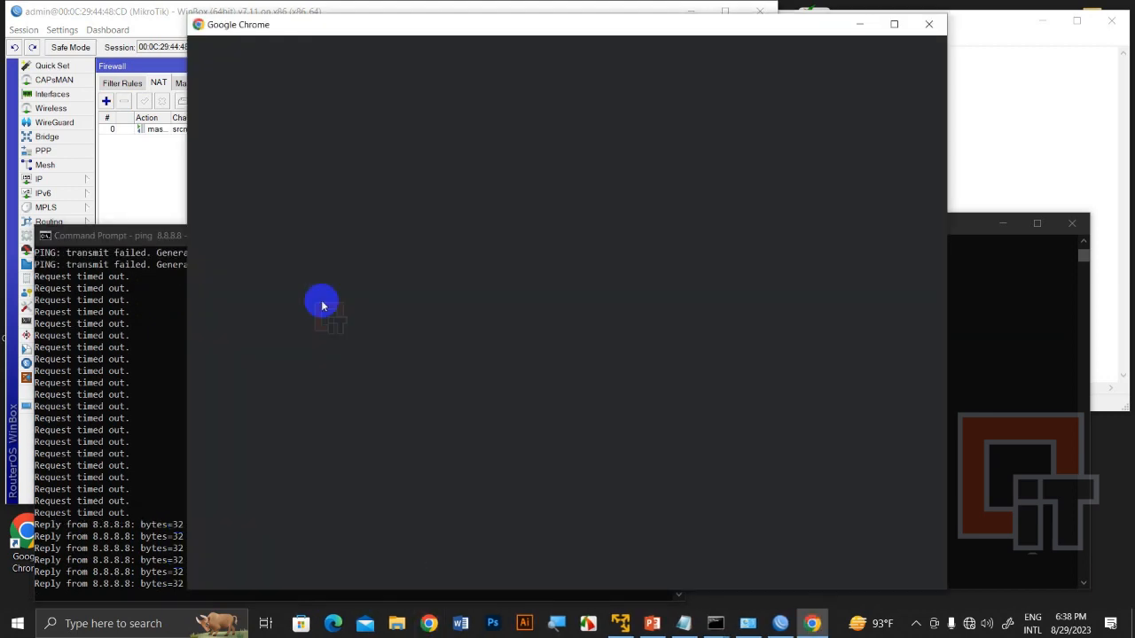
click(450, 285)
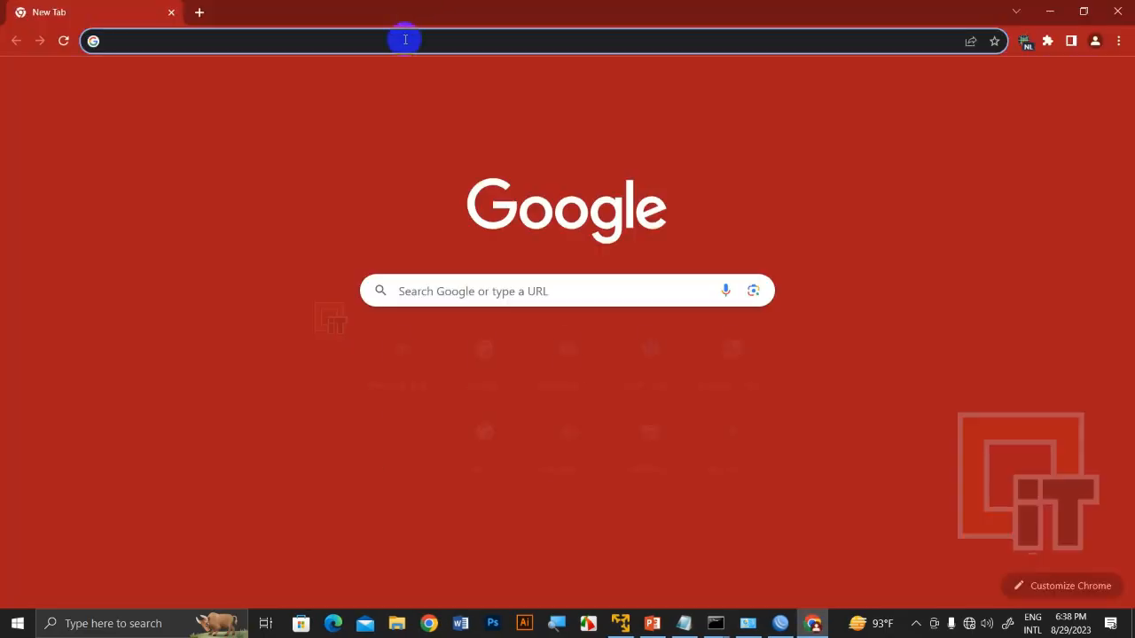
text(y)
key(Return)
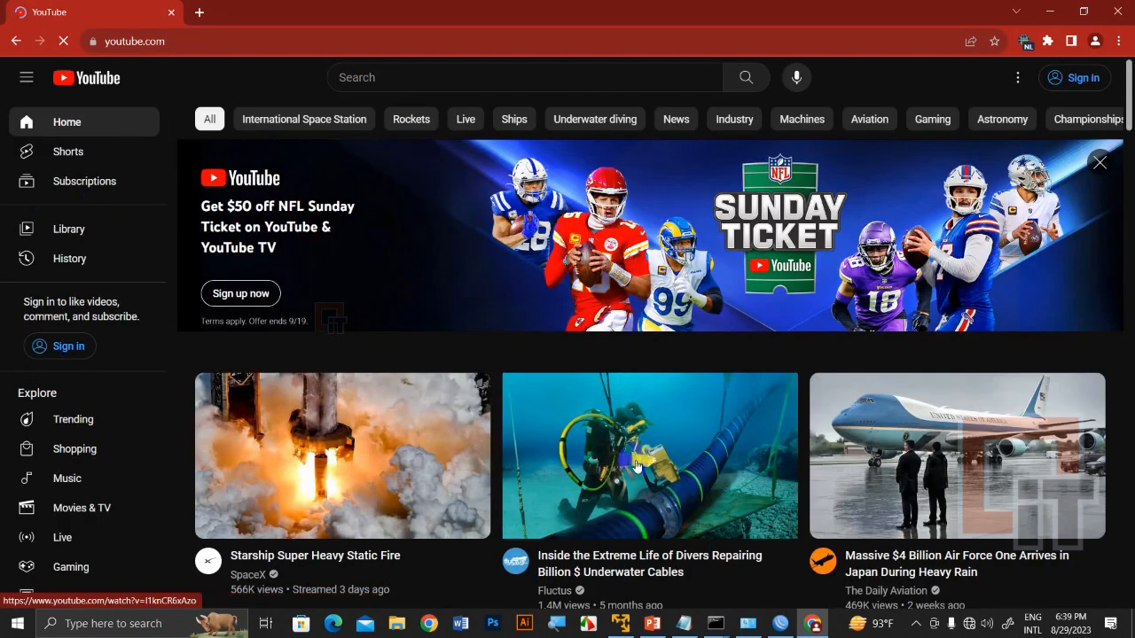
click(634, 467)
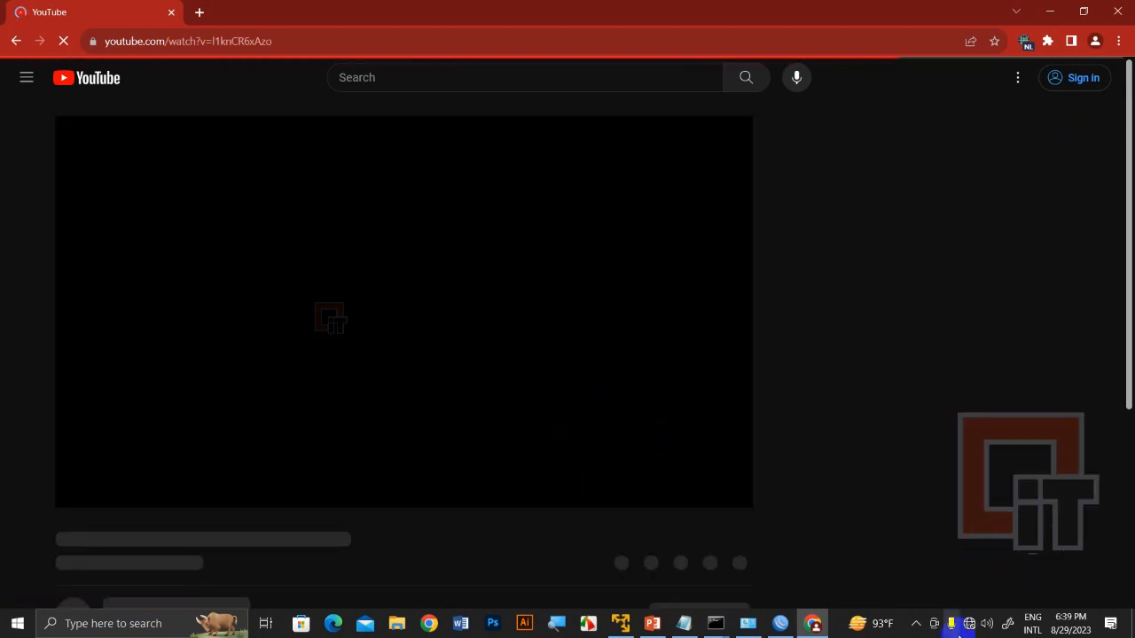
mouse_move(969, 635)
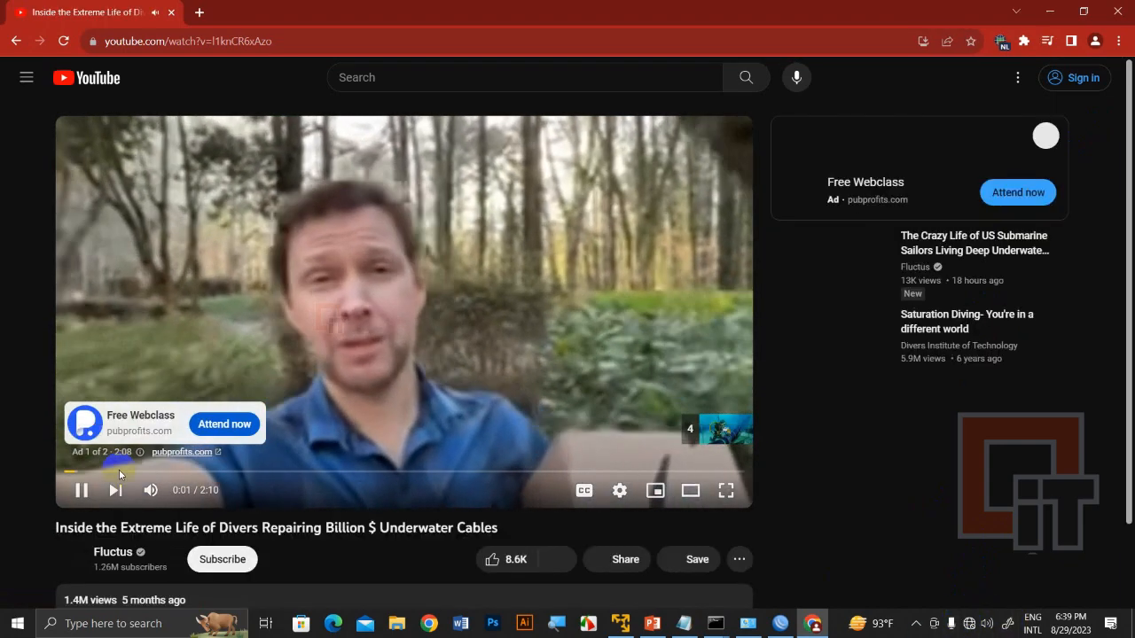
drag(190, 491, 176, 494)
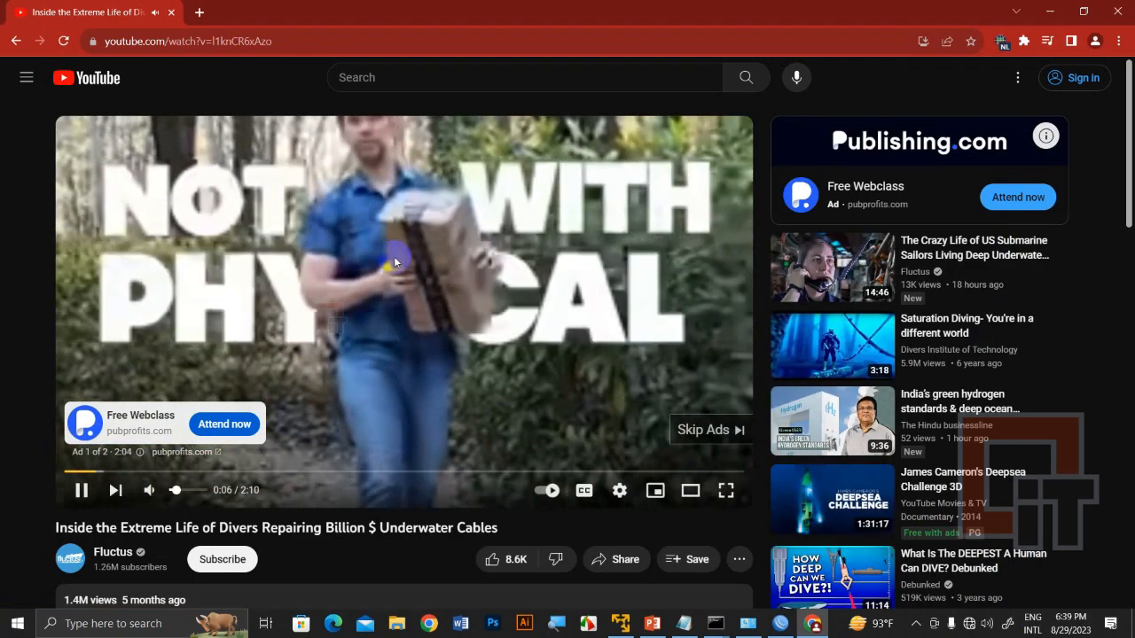
Minimise Chrome and remove the masquerade rule from the router's NAT list.
click(1054, 11)
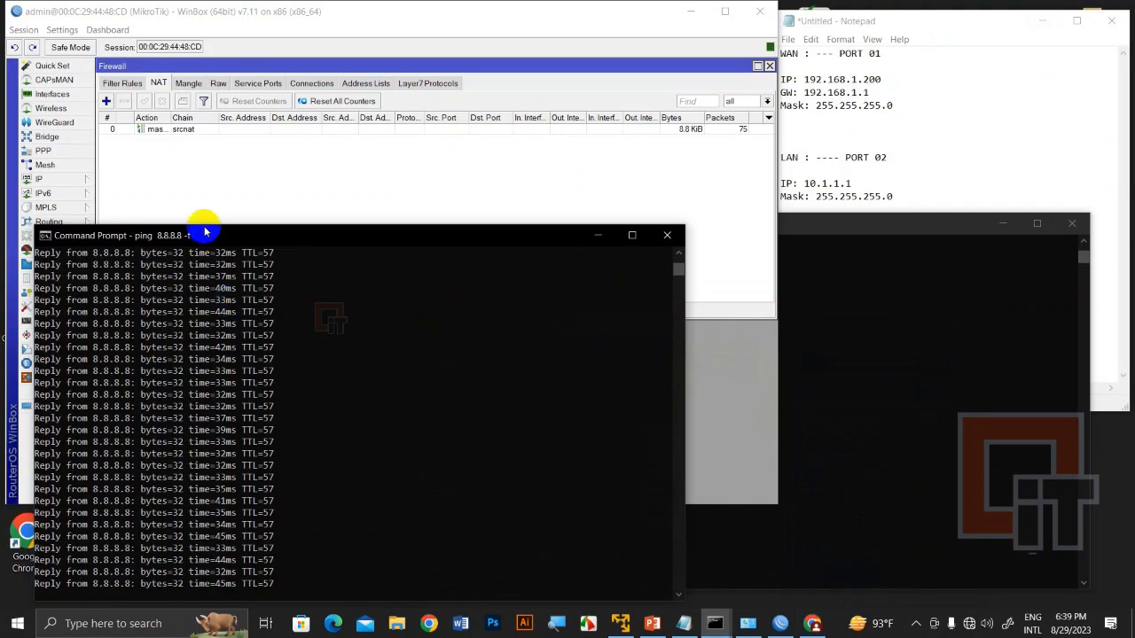
click(185, 129)
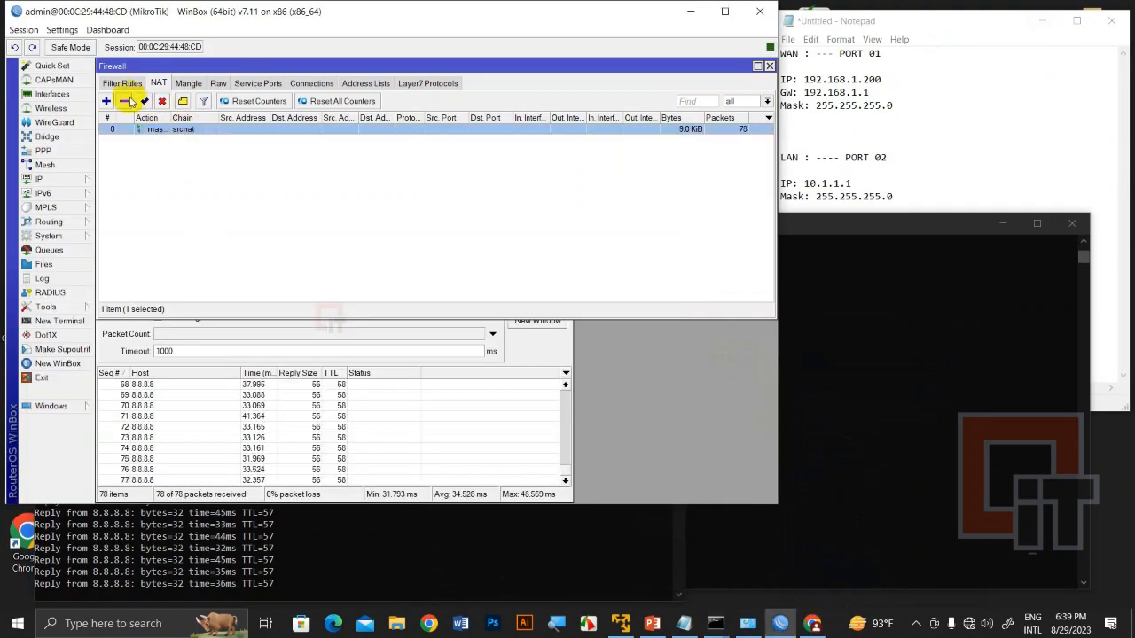
click(124, 101)
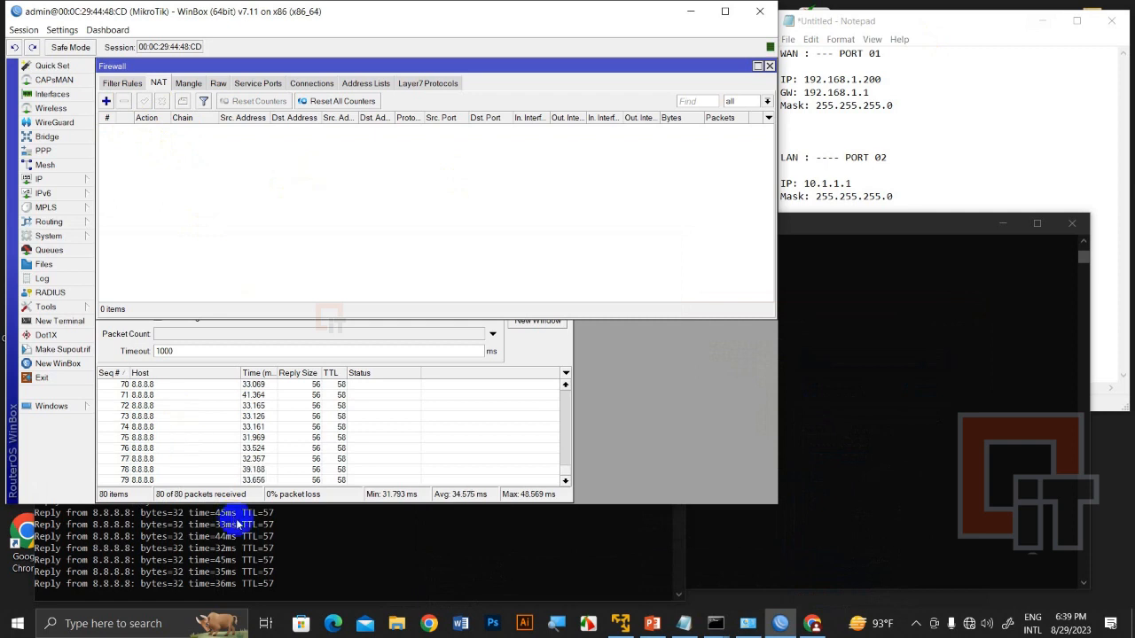
Check the PC's 8.8.8.8 ping, and try to play the US submarine sailors video on YouTube.
click(266, 555)
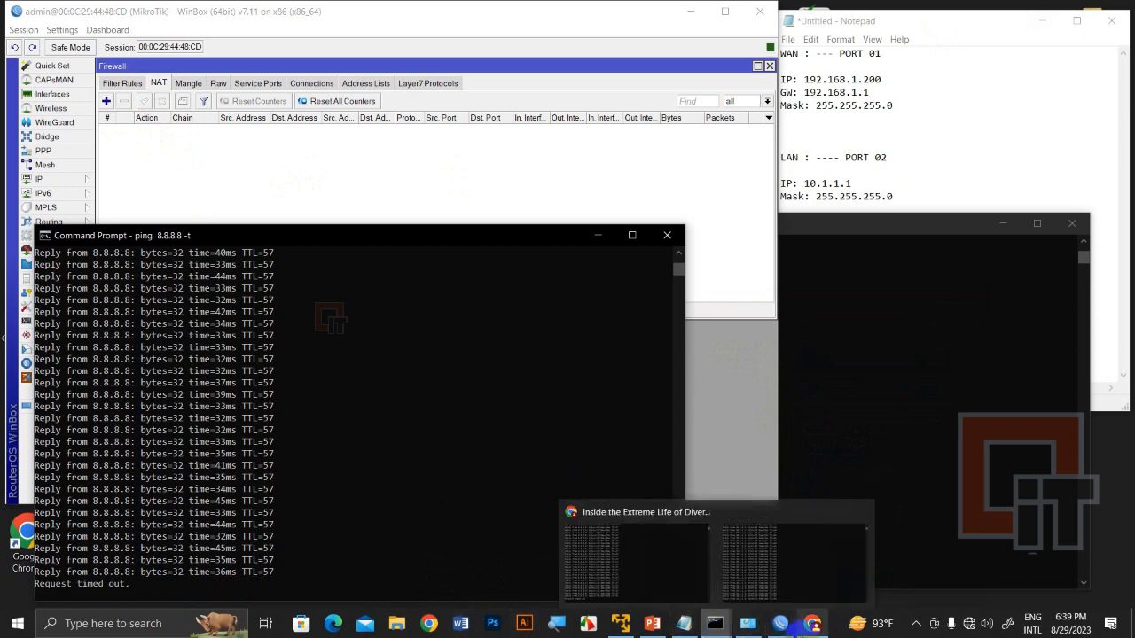
click(812, 623)
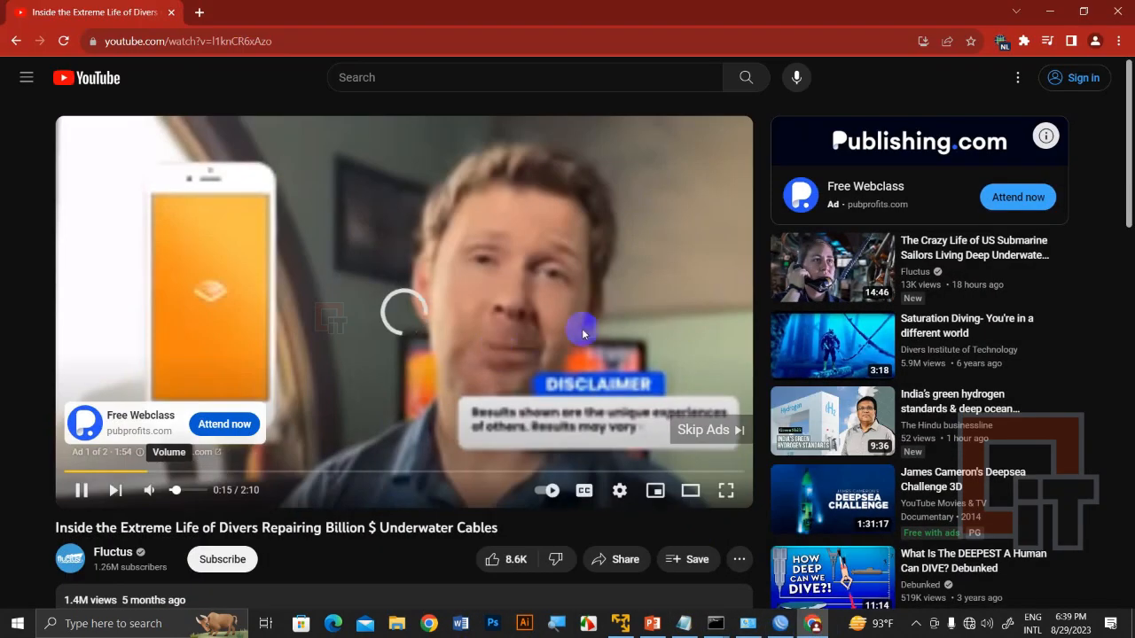
click(847, 263)
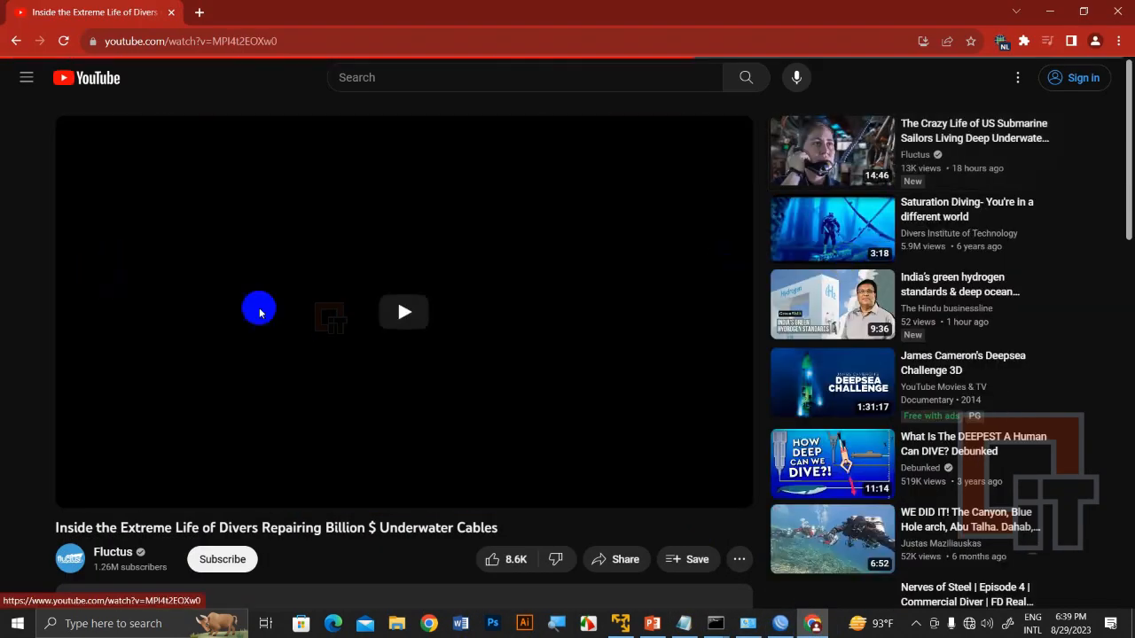
click(417, 317)
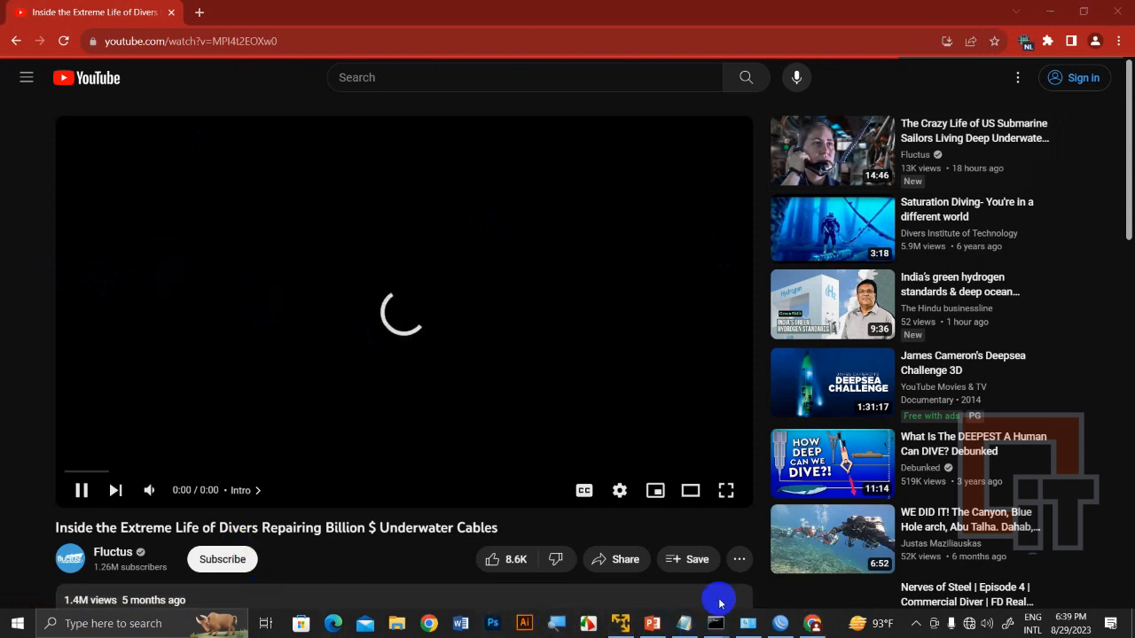
Return to WinBox and start a replacement NAT rule in the firewall with the srcnat chain.
click(780, 623)
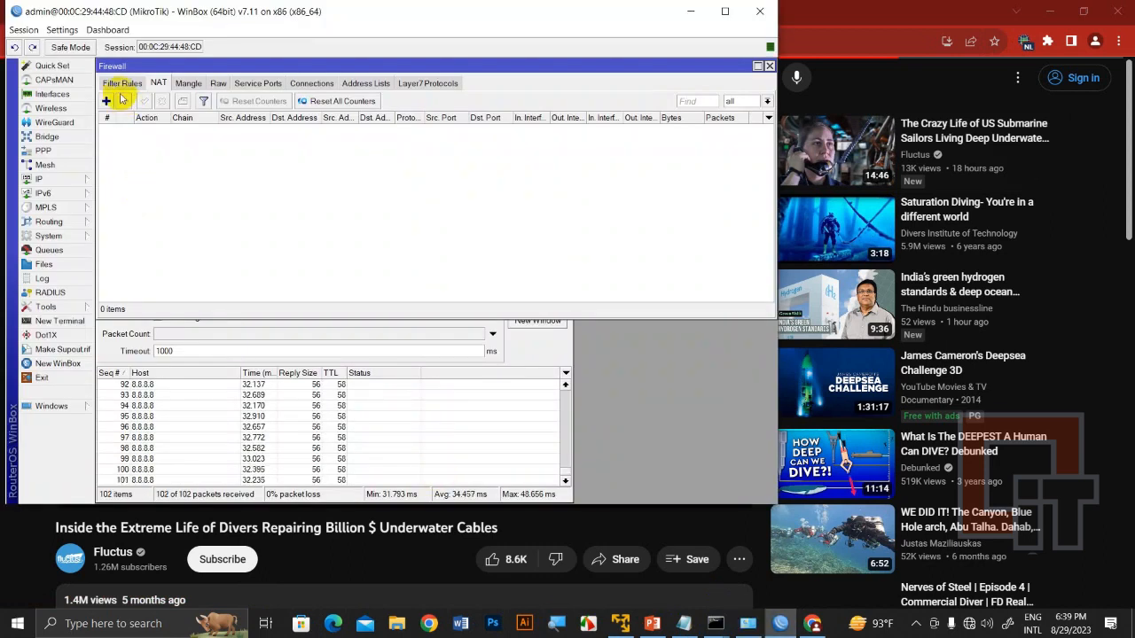
click(38, 178)
click(135, 264)
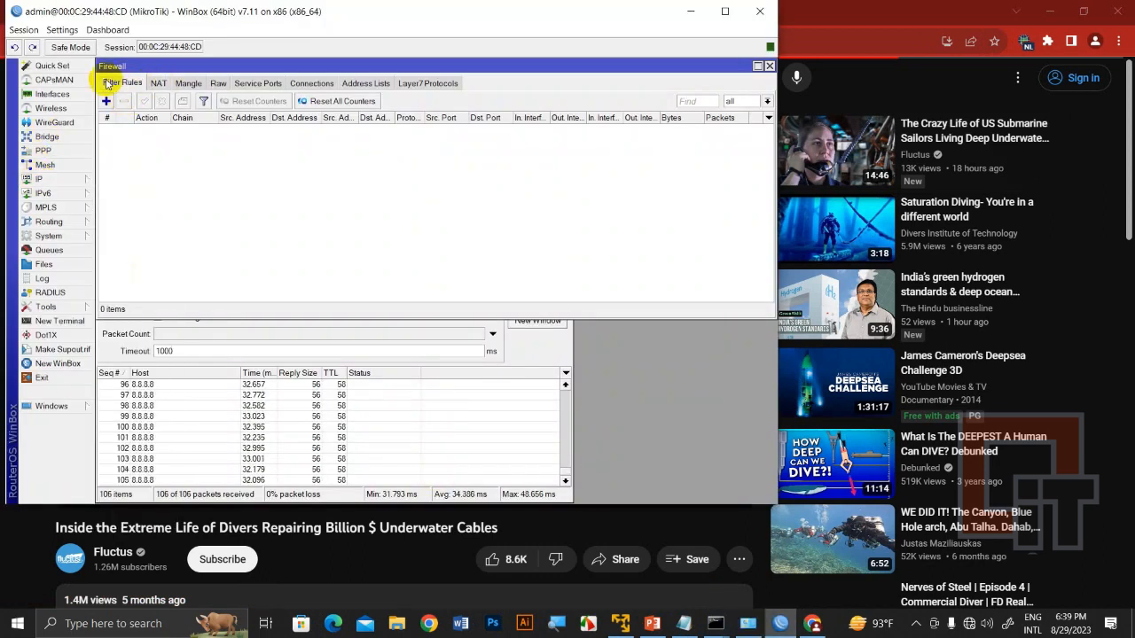
click(172, 89)
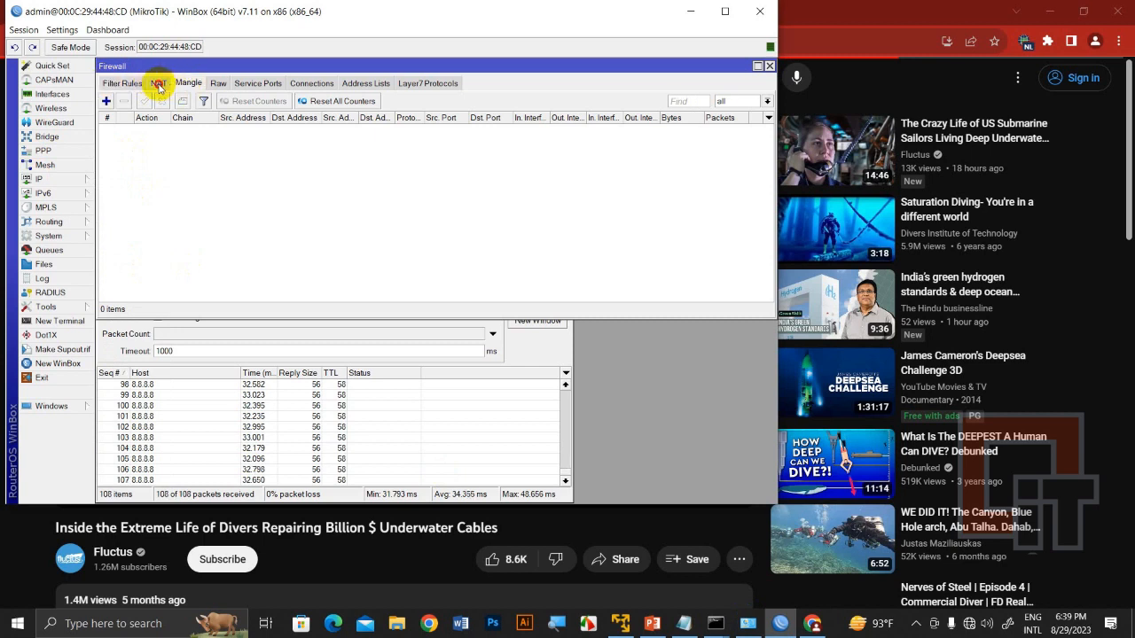
click(106, 101)
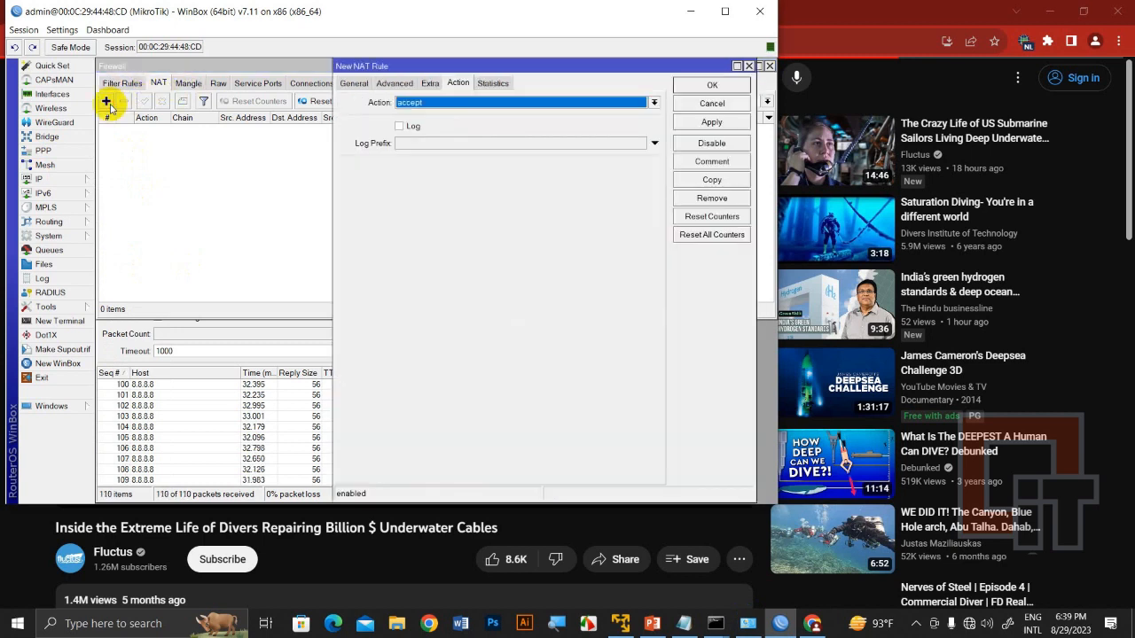
click(352, 83)
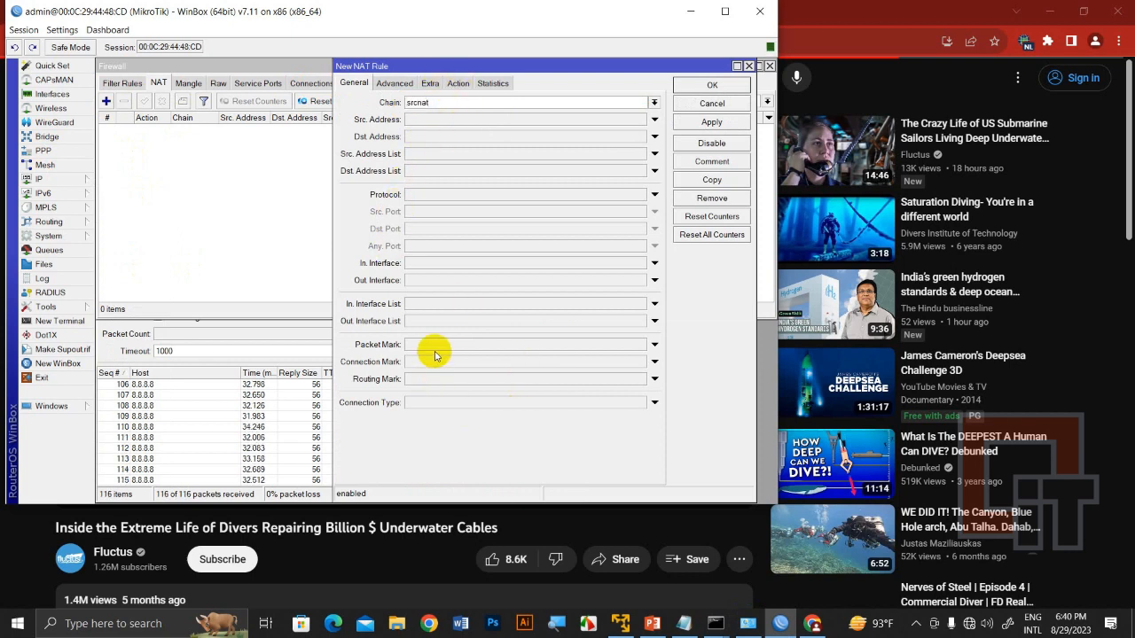
Set the replacement NAT rule's action to masquerade and save it.
click(457, 82)
click(455, 103)
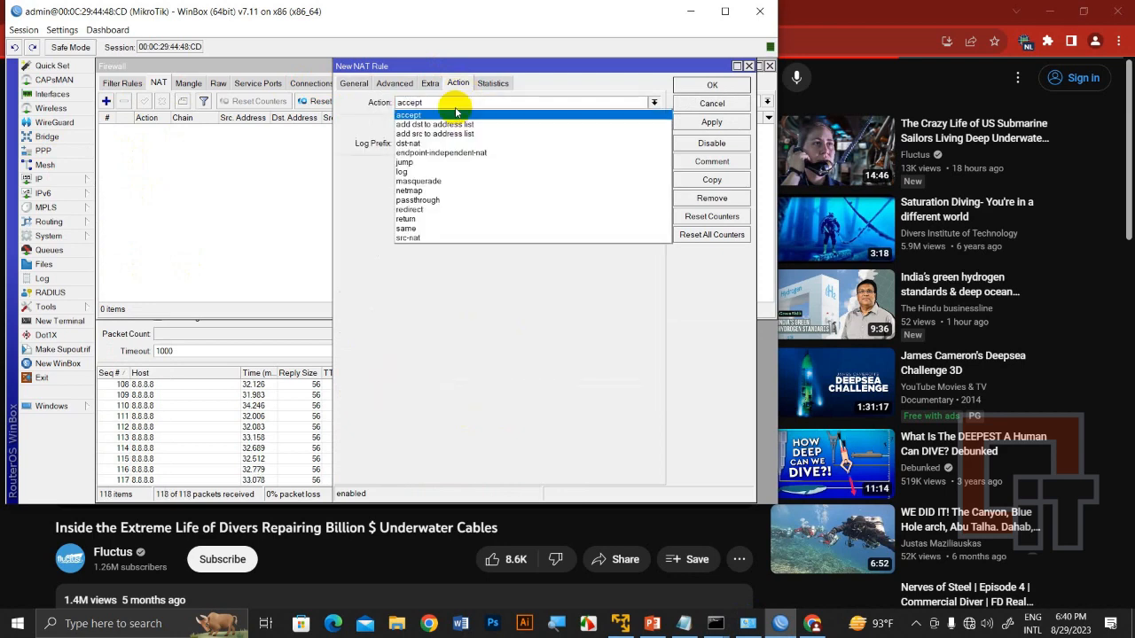
click(435, 181)
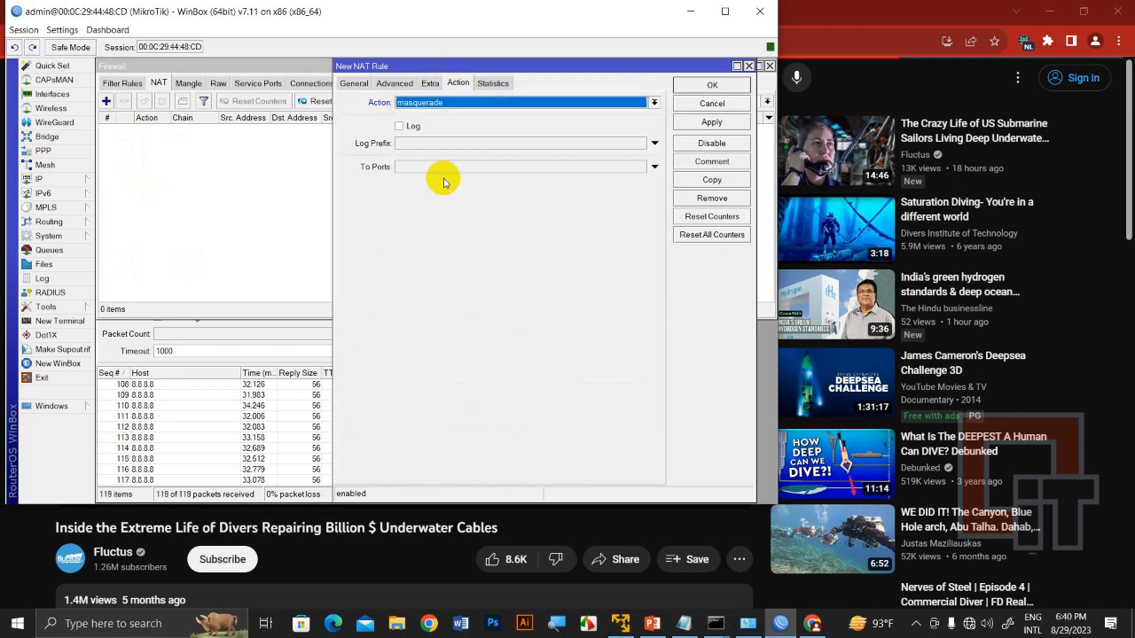
click(711, 124)
click(712, 86)
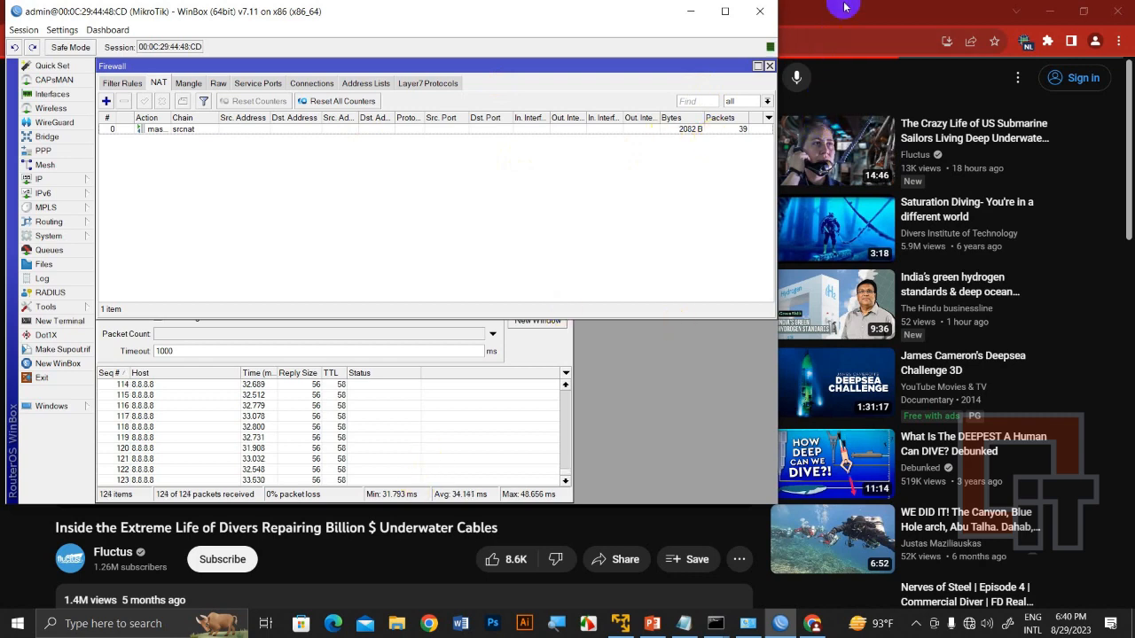
Check the PC's 8.8.8.8 ping again, and skip to the next video on YouTube in Chrome.
mouse_move(716, 624)
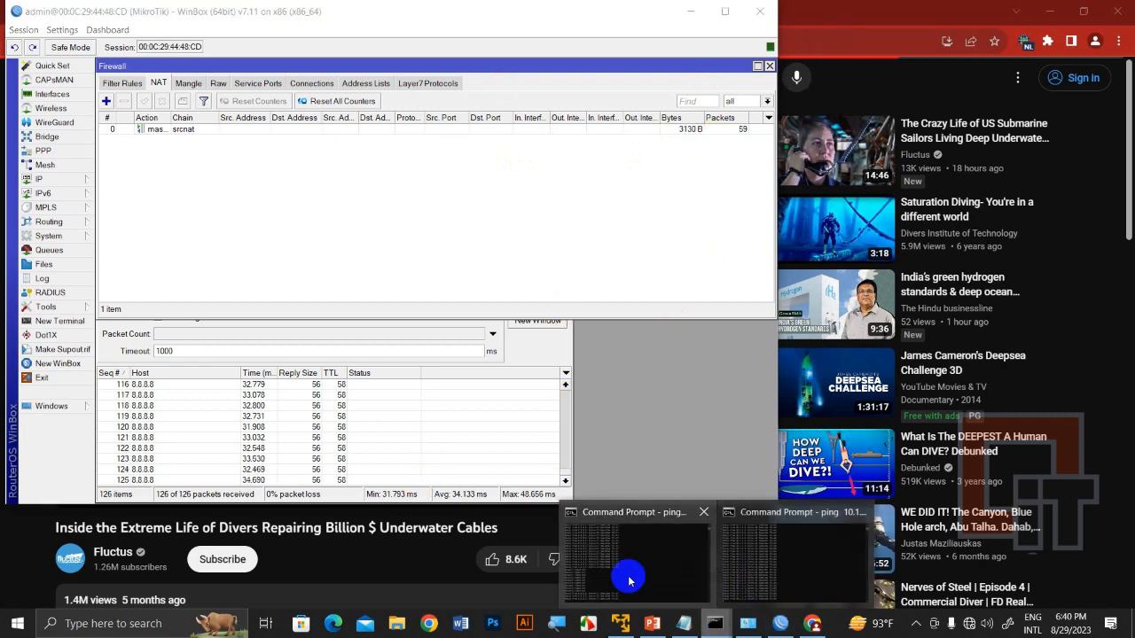
click(628, 577)
click(815, 10)
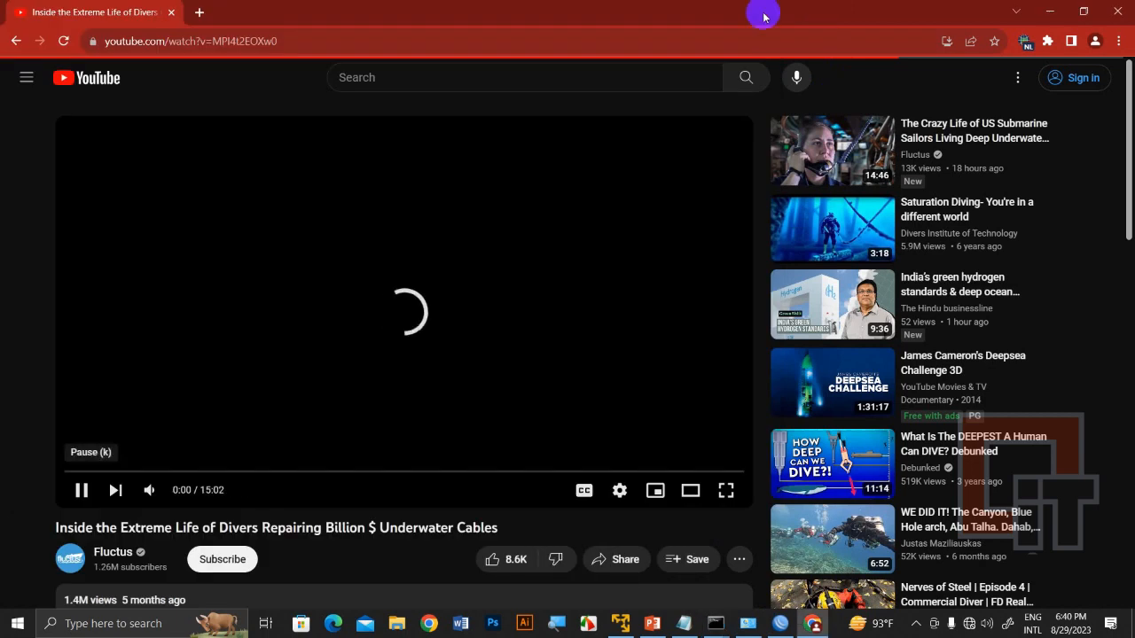
click(115, 490)
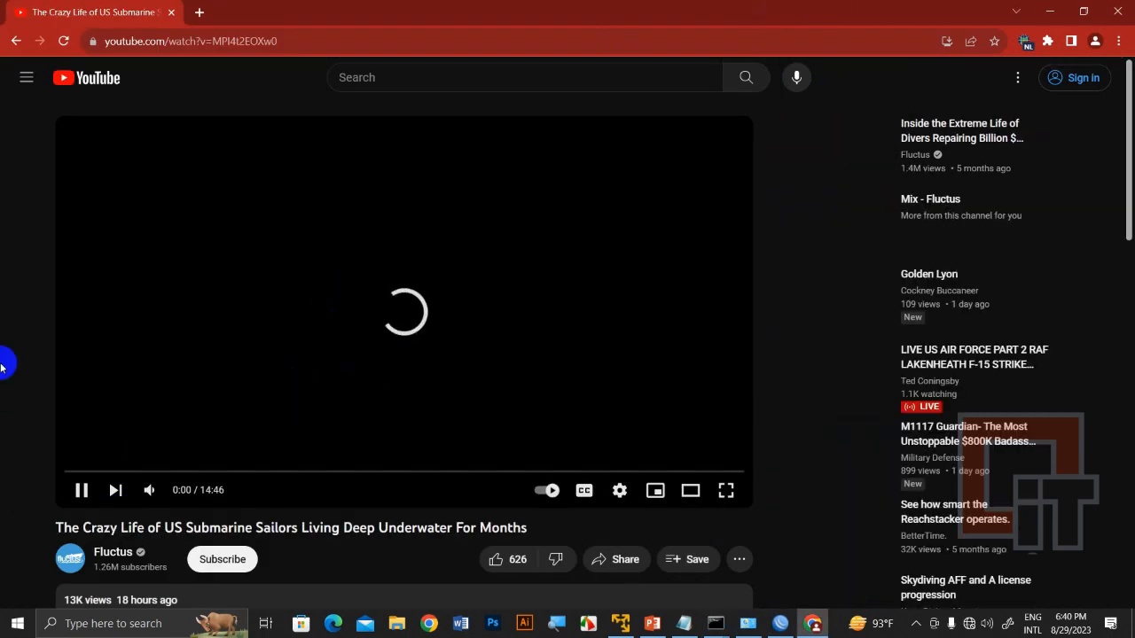